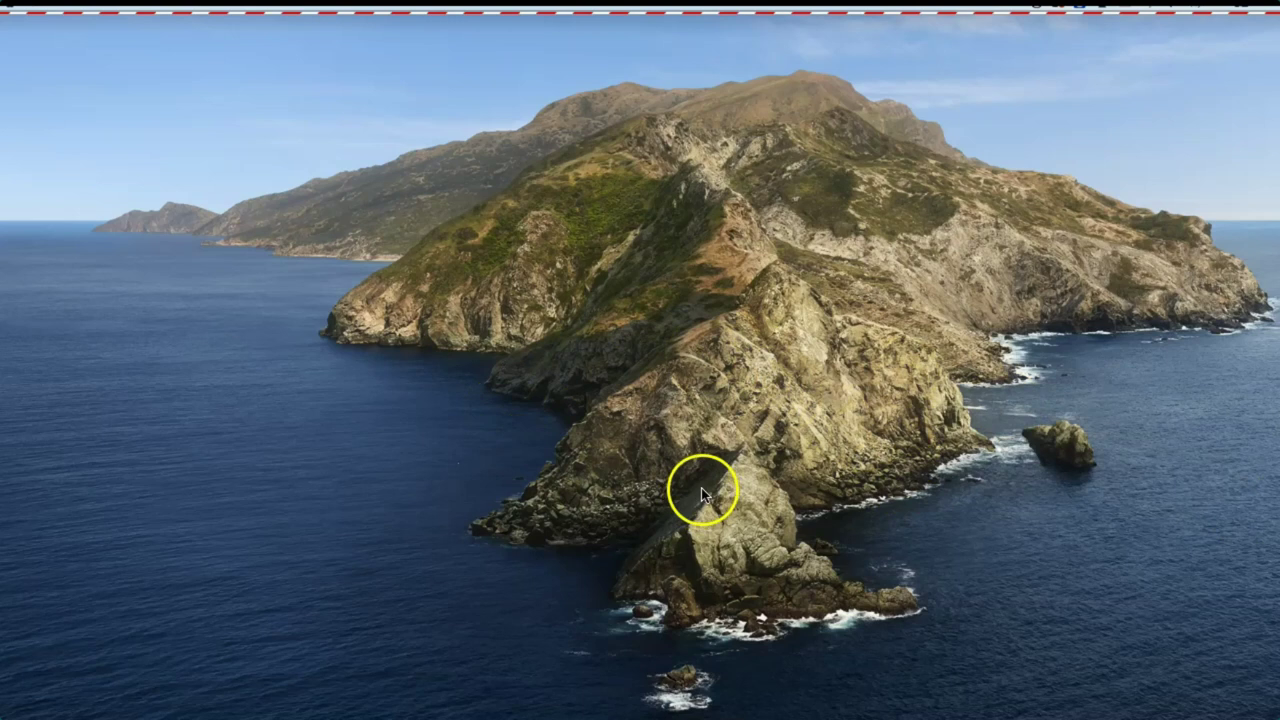
- Open /etc/hosts in vim with sudo from Terminal, using the hosts alias
{"action": "left_click", "coordinate": [967, 716]}
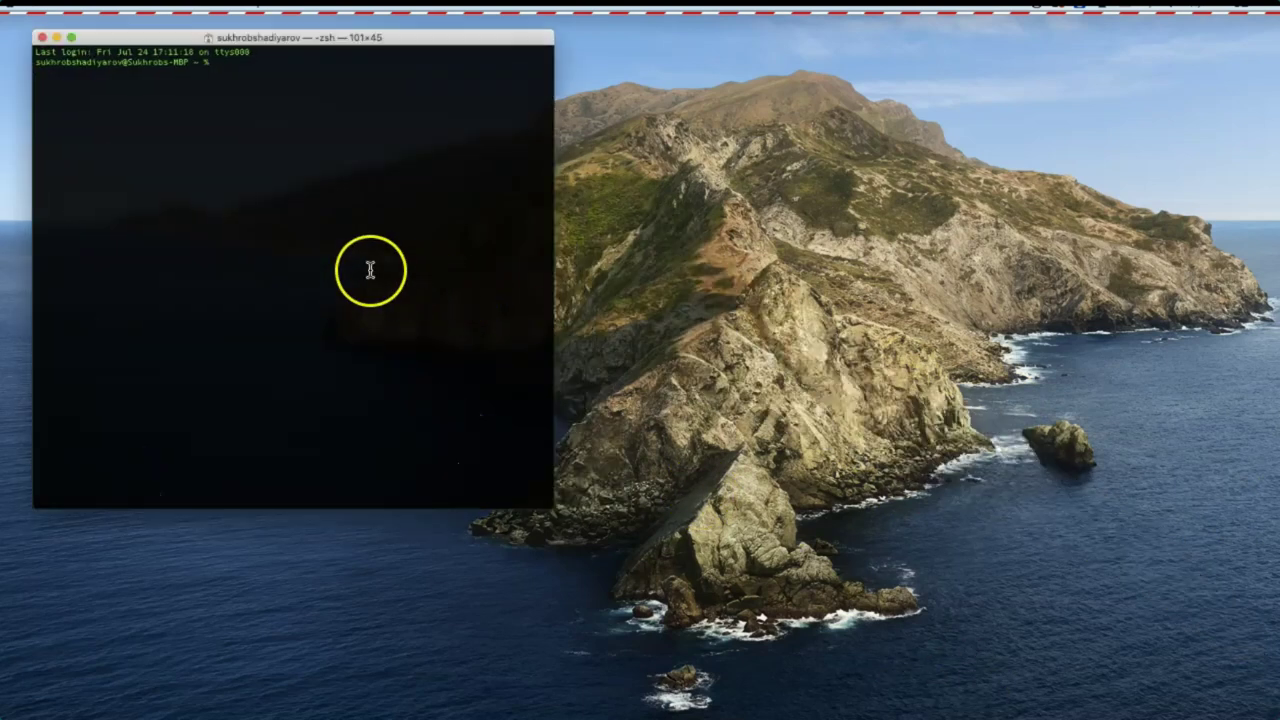
{"action": "type", "text": "osts"}
{"action": "key", "text": "Return"}
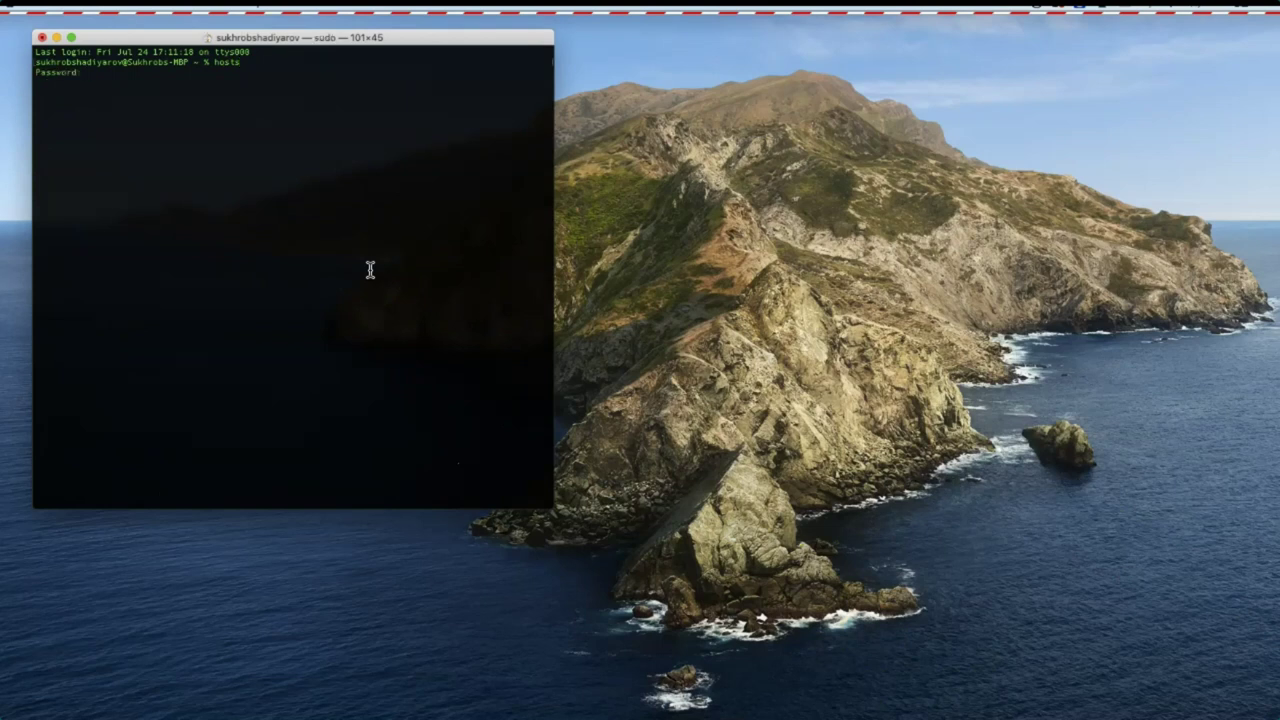
{"action": "key", "text": "Return"}
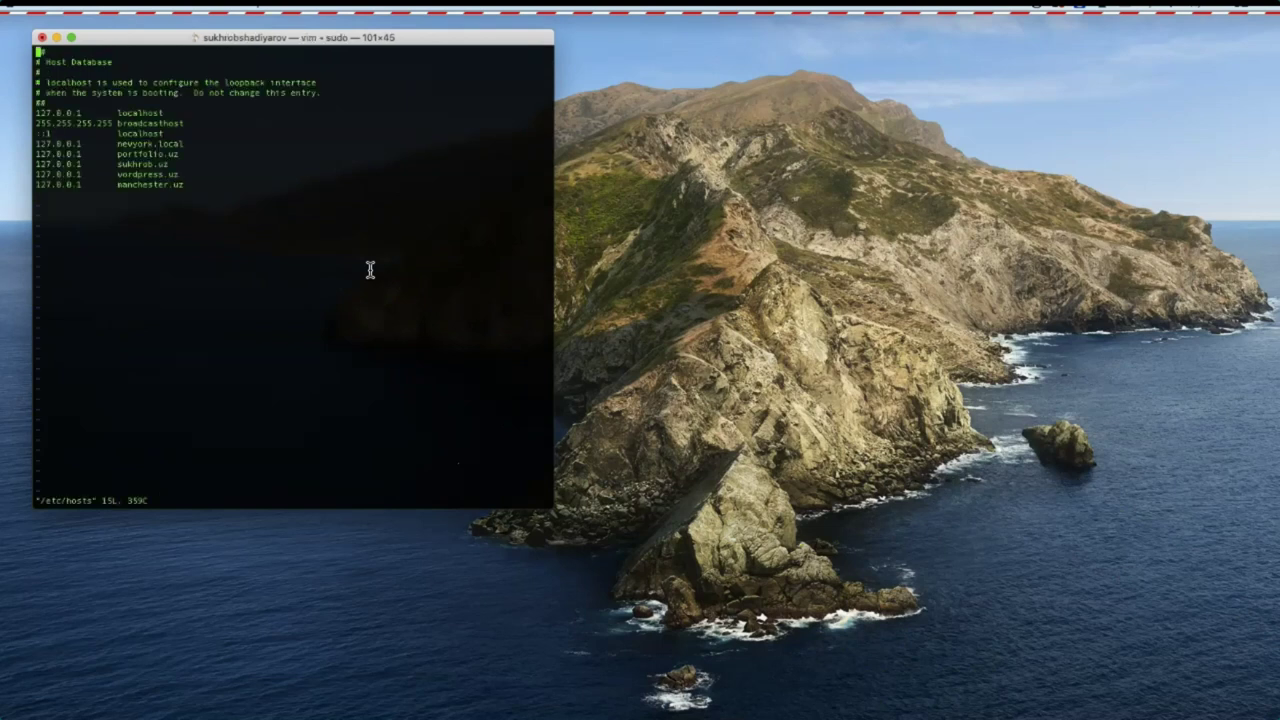
- Duplicate the manchester.uz line as a 127.0.0.1 talaba.uz entry and write it with :wq!
{"action": "key", "text": "Down"}
{"action": "key", "text": "Down"}
{"action": "key", "text": "Down"}
{"action": "key", "text": "Down"}
{"action": "key", "text": "Down"}
{"action": "key", "text": "Down"}
{"action": "key", "text": "Down"}
{"action": "key", "text": "Down"}
{"action": "key", "text": "Down"}
{"action": "key", "text": "Down"}
{"action": "key", "text": "Down"}
{"action": "key", "text": "y"}
{"action": "key", "text": "y"}
{"action": "key", "text": "p"}
{"action": "key", "text": "l"}
{"action": "key", "text": "l"}
{"action": "key", "text": "l"}
{"action": "key", "text": "l"}
{"action": "key", "text": "i"}
{"action": "key", "text": "Right"}
{"action": "key", "text": "Right"}
{"action": "key", "text": "Right"}
{"action": "key", "text": "Right"}
{"action": "key", "text": "Right"}
{"action": "key", "text": "Right"}
{"action": "key", "text": "Right"}
{"action": "key", "text": "BackSpace"}
{"action": "key", "text": "BackSpace"}
{"action": "key", "text": "BackSpace"}
{"action": "key", "text": "BackSpace"}
{"action": "key", "text": "BackSpace"}
{"action": "key", "text": "BackSpace"}
{"action": "key", "text": "BackSpace"}
{"action": "key", "text": "BackSpace"}
{"action": "key", "text": "BackSpace"}
{"action": "key", "text": "BackSpace"}
{"action": "type", "text": "talaba"}
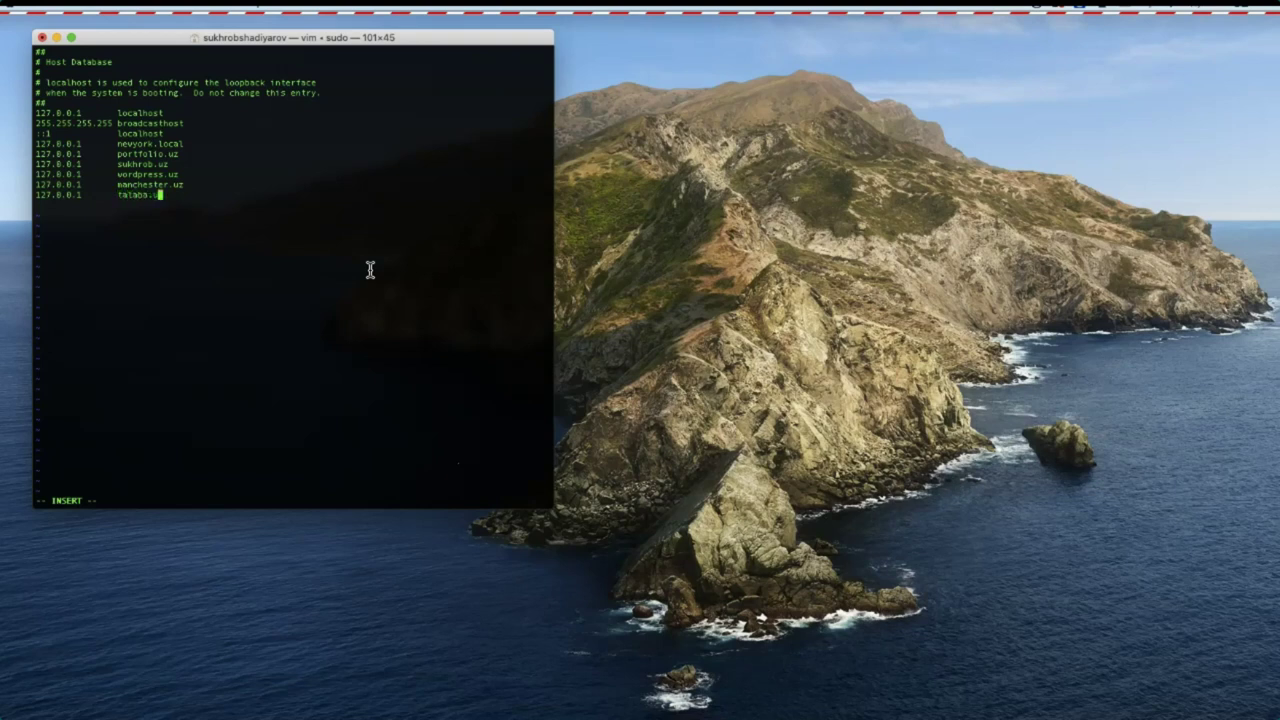
{"action": "key", "text": "Escape"}
{"action": "type", "text": ":wq!"}
- Save the hosts file, then open the Apache vhosts configuration with the vhosts alias
{"action": "key", "text": "Return"}
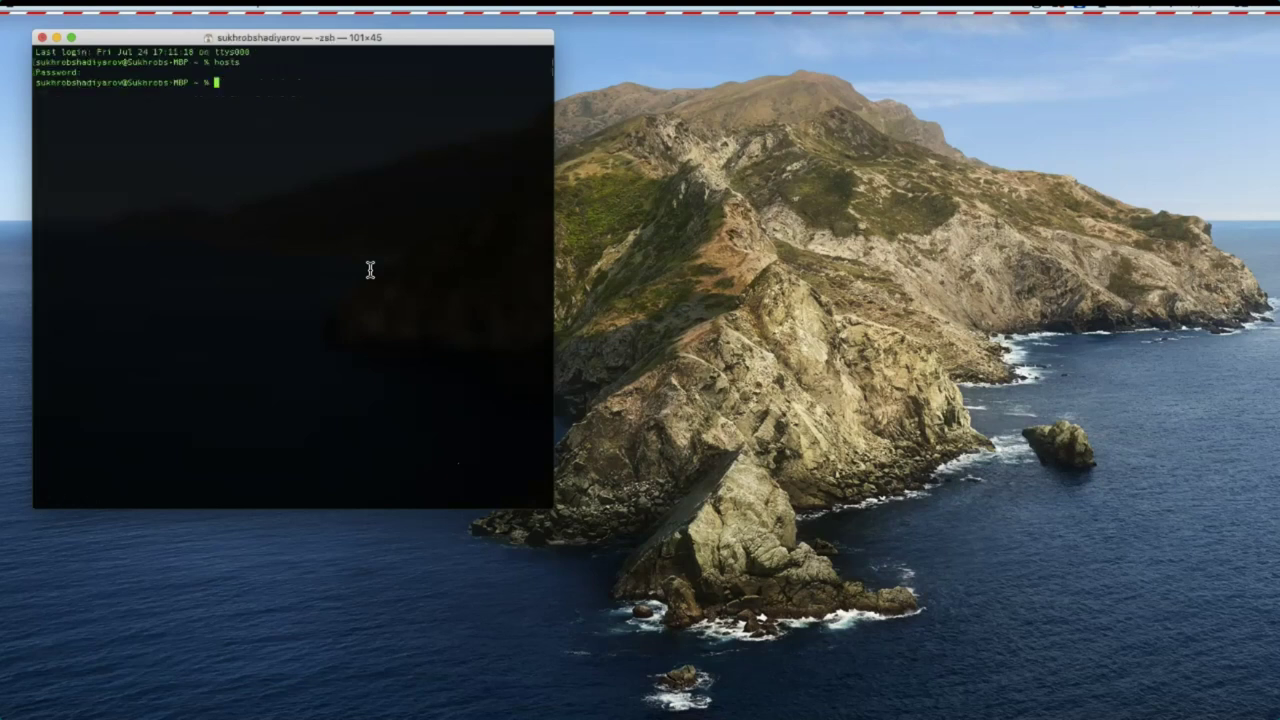
{"action": "type", "text": "vhosts"}
{"action": "key", "text": "Return"}
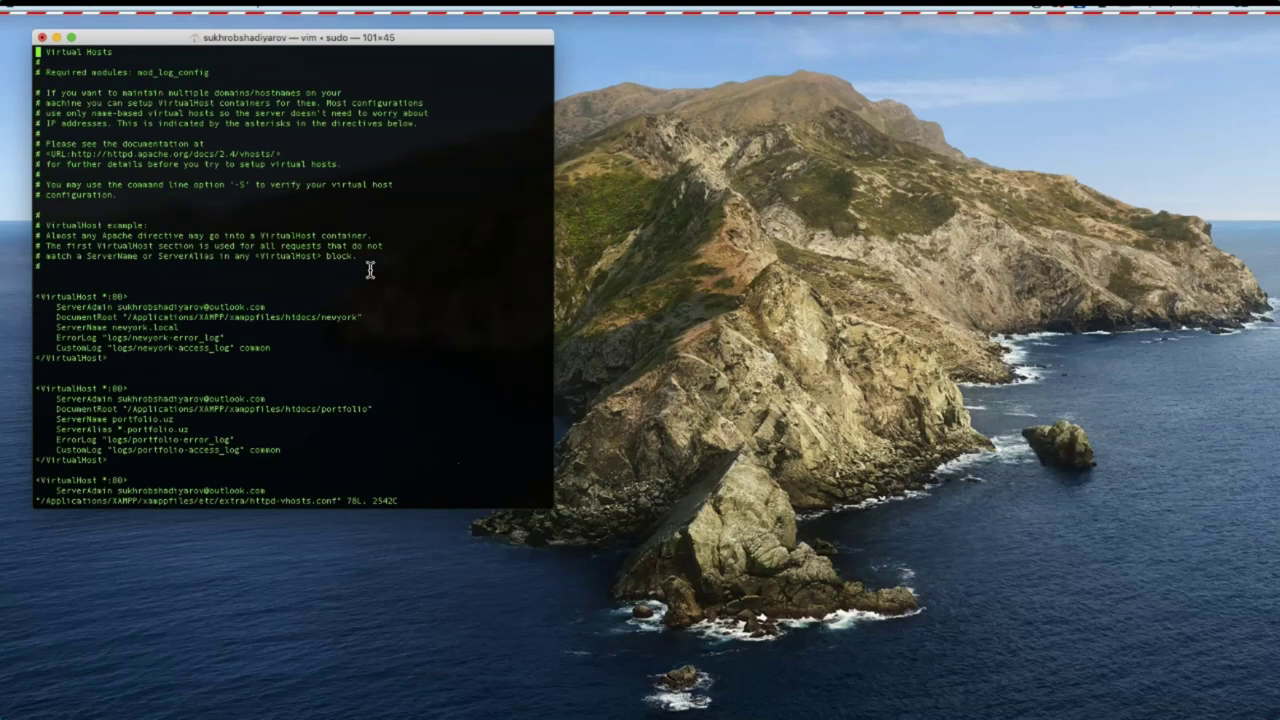
- Copy the last manchesteruz VirtualHost block and paste a duplicate below it
{"action": "key", "text": "G"}
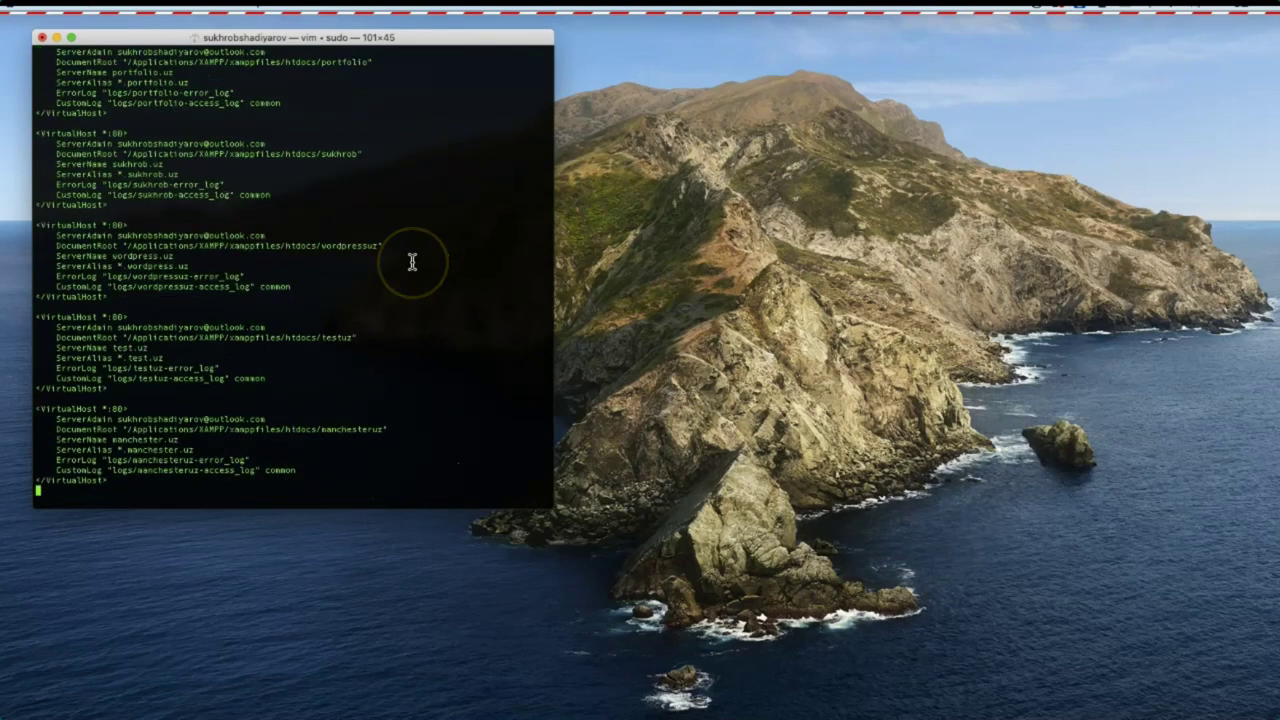
{"action": "mouse_move", "coordinate": [114, 488]}
{"action": "left_mouse_down"}
{"action": "mouse_move", "coordinate": [18, 410]}
{"action": "mouse_move", "coordinate": [137, 483]}
{"action": "left_mouse_up"}
{"action": "left_click", "coordinate": [22, 410]}
{"action": "left_click", "coordinate": [128, 483]}
{"action": "key", "text": "i"}
{"action": "key", "text": "super+v"}
{"action": "key", "text": "Up"}
{"action": "key", "text": "Up"}
{"action": "key", "text": "Up"}
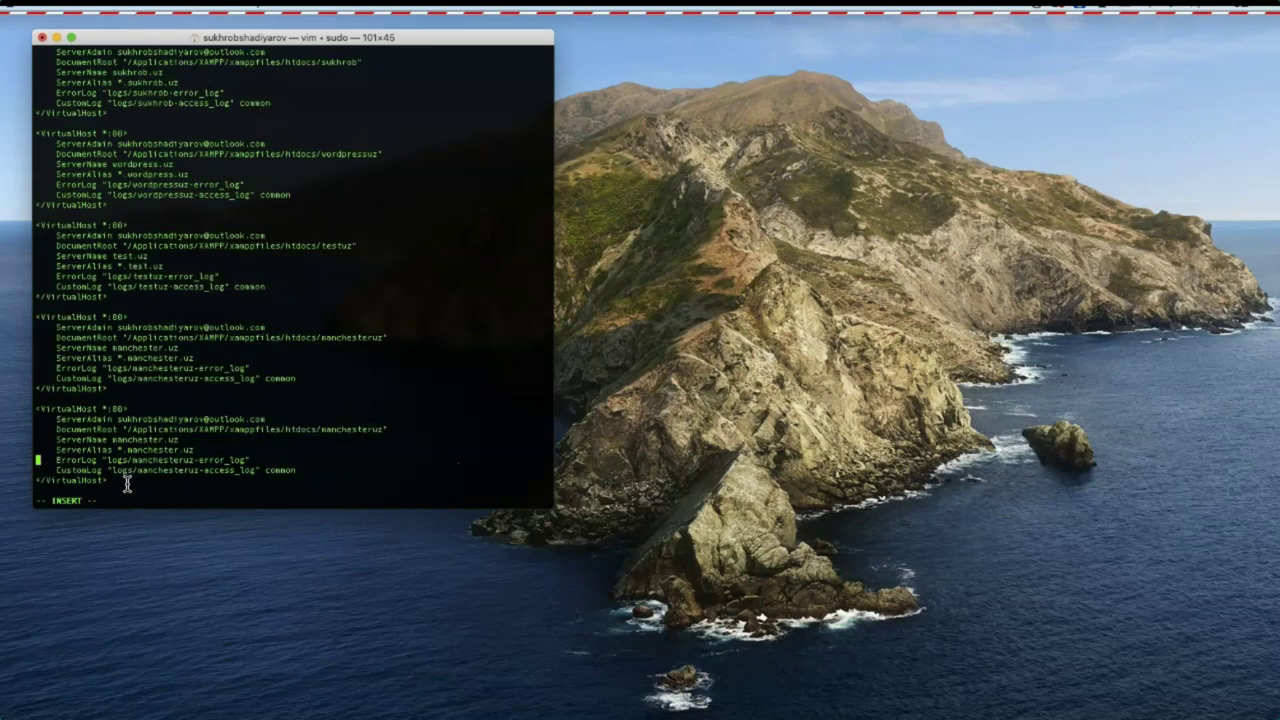
{"action": "key", "text": "Up"}
{"action": "key", "text": "Up"}
- Change the new block's DocumentRoot to htdocs/talabauz and ServerName to talaba.uz
{"action": "key", "text": "Right"}
- Rename ServerAlias, ErrorLog and CustomLog entries from manchester to talaba
{"action": "key", "text": "Right"}
{"action": "key", "text": "Right"}
{"action": "key", "text": "Right"}
{"action": "key", "text": "Right"}
{"action": "key", "text": "Right"}
{"action": "key", "text": "Right"}
{"action": "key", "text": "Right"}
{"action": "key", "text": "Right"}
{"action": "key", "text": "Right"}
{"action": "key", "text": "Right"}
{"action": "key", "text": "Right"}
{"action": "key", "text": "Right"}
{"action": "key", "text": "Right"}
{"action": "key", "text": "Right"}
{"action": "key", "text": "Right"}
{"action": "key", "text": "Right"}
{"action": "key", "text": "Right"}
{"action": "key", "text": "Right"}
{"action": "key", "text": "Right"}
{"action": "key", "text": "Right"}
{"action": "key", "text": "Right"}
{"action": "key", "text": "Right"}
{"action": "key", "text": "Right"}
{"action": "key", "text": "Right"}
{"action": "key", "text": "Right"}
{"action": "key", "text": "Right"}
{"action": "key", "text": "Right"}
{"action": "key", "text": "Right"}
{"action": "key", "text": "Right"}
{"action": "key", "text": "Right"}
{"action": "key", "text": "Right"}
{"action": "key", "text": "Right"}
{"action": "key", "text": "Right"}
{"action": "key", "text": "Right"}
{"action": "key", "text": "Right"}
{"action": "key", "text": "Right"}
{"action": "key", "text": "BackSpace"}
{"action": "key", "text": "BackSpace"}
{"action": "key", "text": "BackSpace"}
{"action": "key", "text": "BackSpace"}
{"action": "key", "text": "BackSpace"}
{"action": "type", "text": "talabauz"}
{"action": "key", "text": "Down"}
{"action": "key", "text": "Left"}
{"action": "key", "text": "Left"}
{"action": "key", "text": "BackSpace"}
{"action": "key", "text": "BackSpace"}
{"action": "key", "text": "BackSpace"}
{"action": "key", "text": "BackSpace"}
{"action": "key", "text": "BackSpace"}
{"action": "key", "text": "BackSpace"}
{"action": "key", "text": "BackSpace"}
{"action": "key", "text": "BackSpace"}
{"action": "key", "text": "BackSpace"}
{"action": "key", "text": "BackSpace"}
{"action": "type", "text": "talaba"}
{"action": "key", "text": "Down"}
{"action": "key", "text": "Right"}
{"action": "key", "text": "Right"}
{"action": "key", "text": "Right"}
{"action": "key", "text": "Right"}
{"action": "key", "text": "BackSpace"}
{"action": "key", "text": "BackSpace"}
{"action": "key", "text": "BackSpace"}
{"action": "key", "text": "BackSpace"}
{"action": "key", "text": "BackSpace"}
{"action": "key", "text": "BackSpace"}
{"action": "key", "text": "BackSpace"}
{"action": "key", "text": "BackSpace"}
{"action": "key", "text": "BackSpace"}
{"action": "key", "text": "BackSpace"}
{"action": "type", "text": "talaba"}
{"action": "key", "text": "Down"}
{"action": "key", "text": "BackSpace"}
{"action": "key", "text": "BackSpace"}
{"action": "key", "text": "BackSpace"}
{"action": "key", "text": "BackSpace"}
{"action": "key", "text": "BackSpace"}
{"action": "key", "text": "BackSpace"}
{"action": "key", "text": "BackSpace"}
{"action": "key", "text": "BackSpace"}
{"action": "key", "text": "BackSpace"}
{"action": "key", "text": "BackSpace"}
{"action": "type", "text": "talaba"}
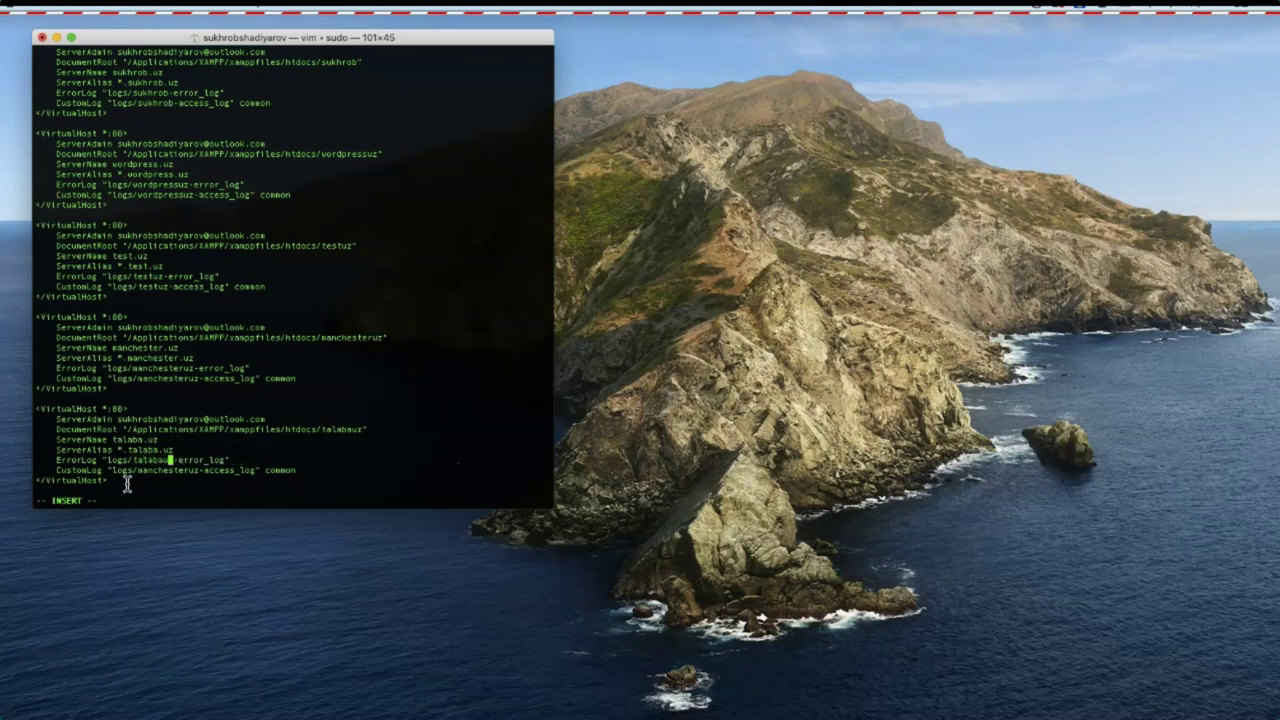
{"action": "key", "text": "BackSpace"}
{"action": "key", "text": "BackSpace"}
{"action": "key", "text": "BackSpace"}
{"action": "key", "text": "BackSpace"}
{"action": "key", "text": "BackSpace"}
{"action": "key", "text": "BackSpace"}
{"action": "key", "text": "BackSpace"}
{"action": "key", "text": "BackSpace"}
{"action": "key", "text": "BackSpace"}
{"action": "type", "text": "talaba"}
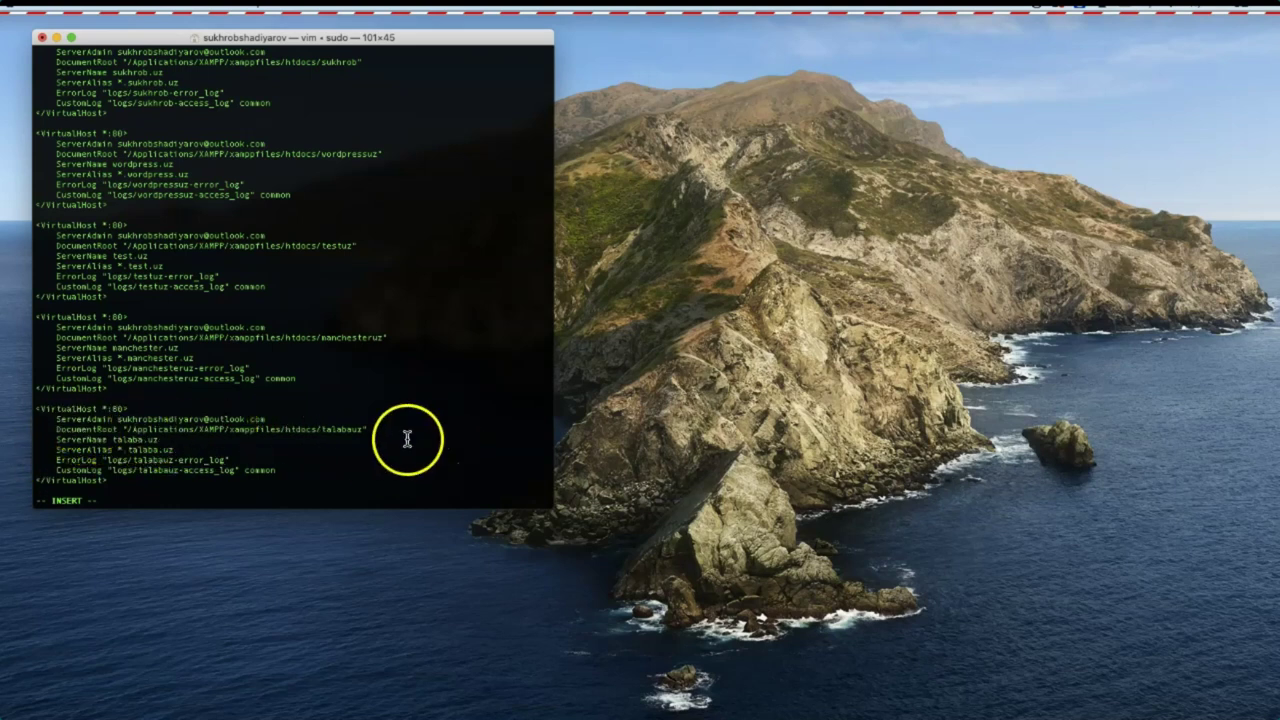
{"action": "key", "text": "Up"}
{"action": "key", "text": "Up"}
- Save the vhosts file and quit vim with :wq
{"action": "key", "text": "Escape"}
{"action": "type", "text": ":wq"}
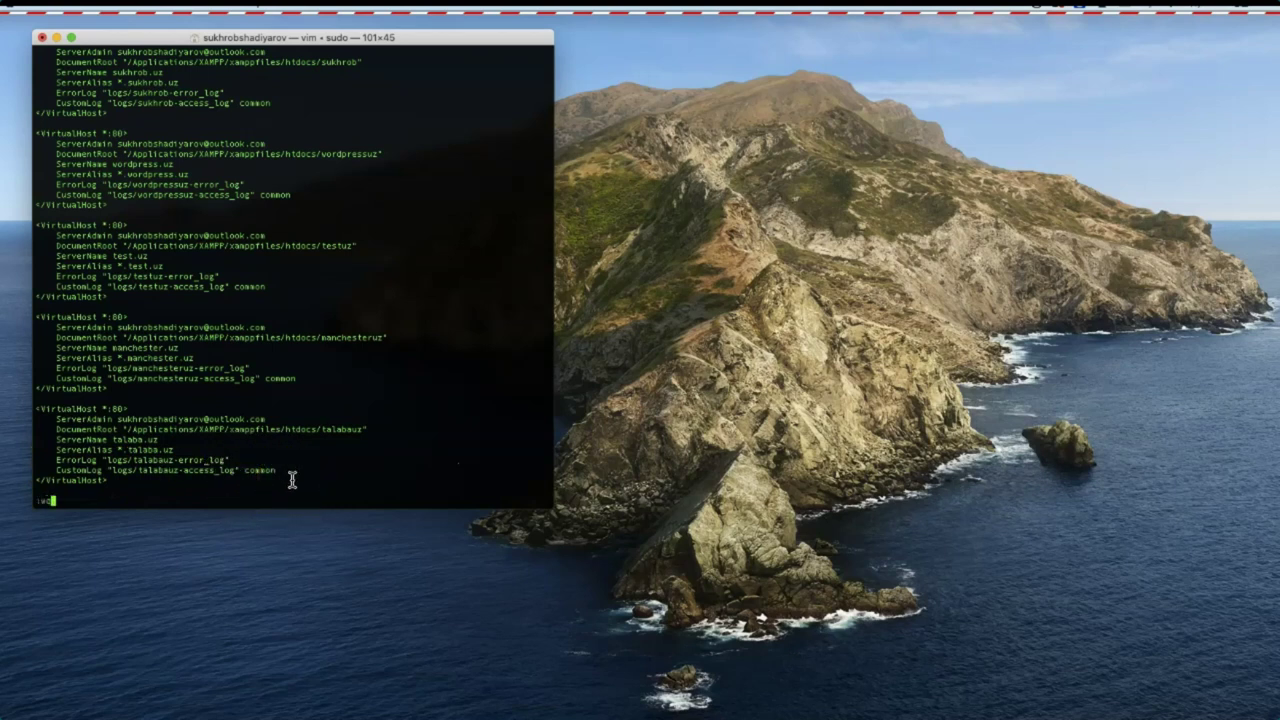
{"action": "key", "text": "Return"}
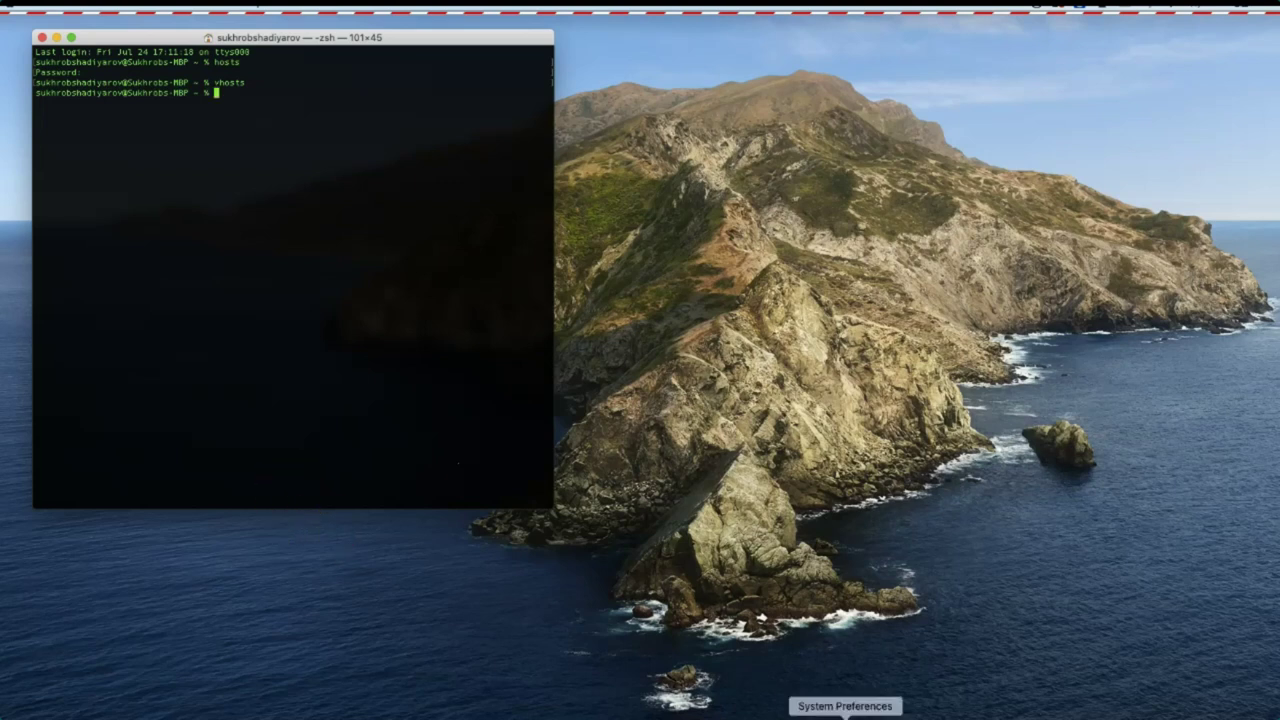
- Search Google for 'wordpress github' in a new Chrome tab
{"action": "left_click", "coordinate": [931, 712]}
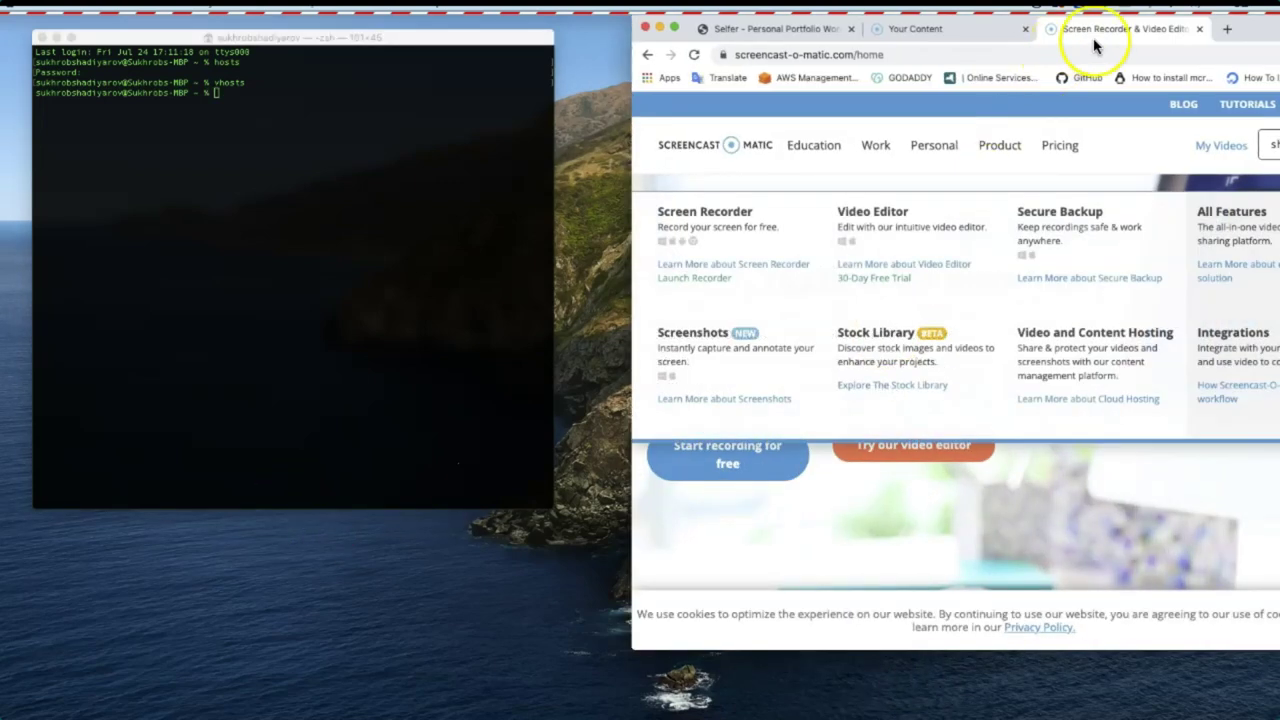
{"action": "left_click", "coordinate": [768, 28]}
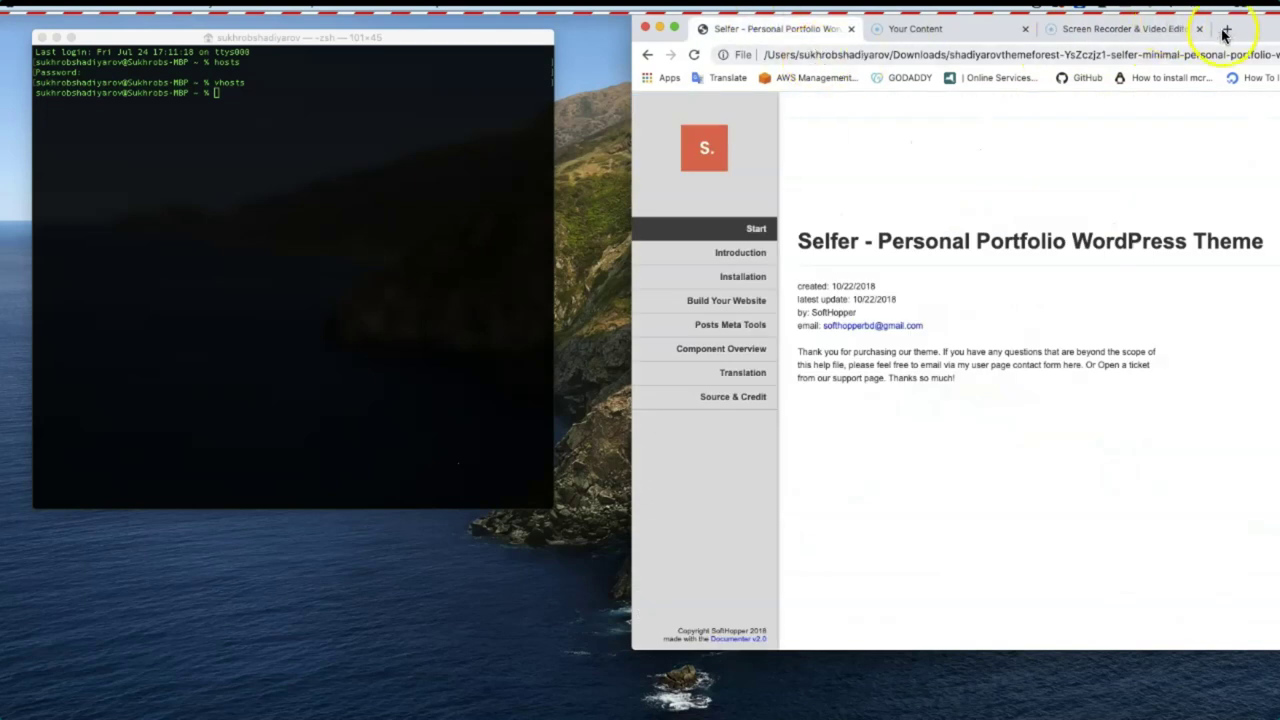
{"action": "left_click", "coordinate": [1227, 29]}
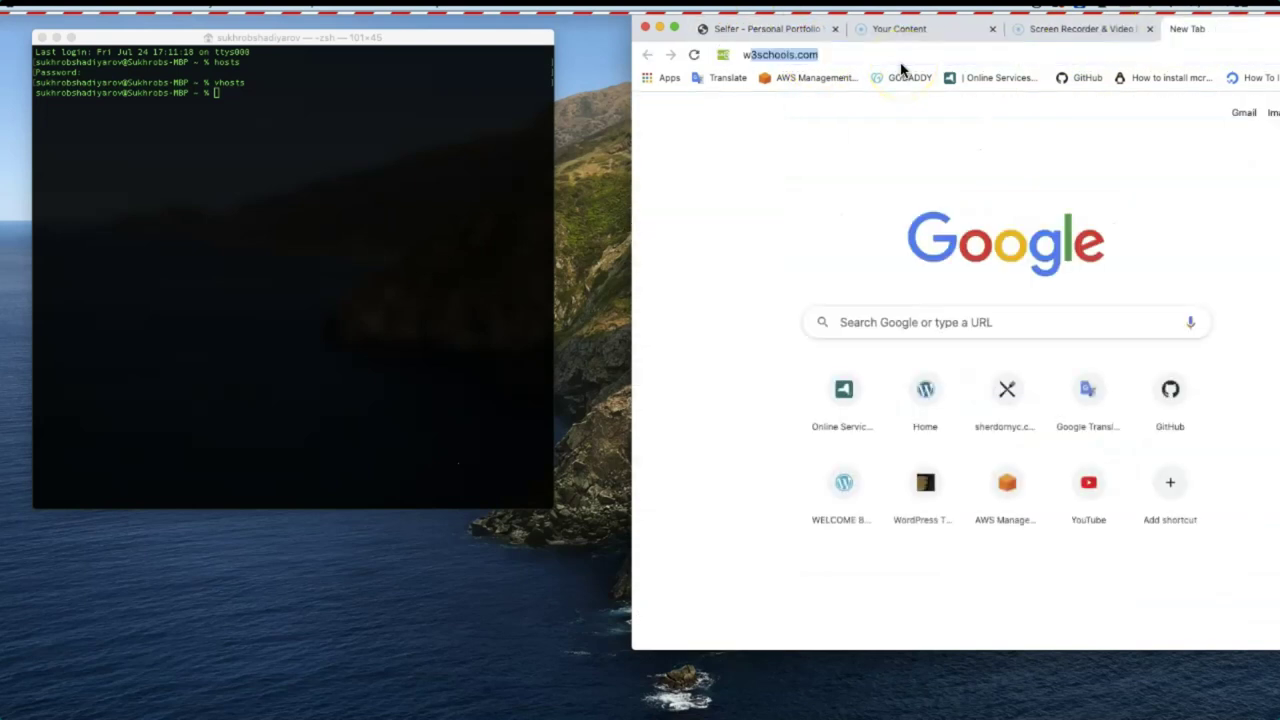
{"action": "type", "text": "word"}
{"action": "key", "text": "Down"}
{"action": "key", "text": "Return"}
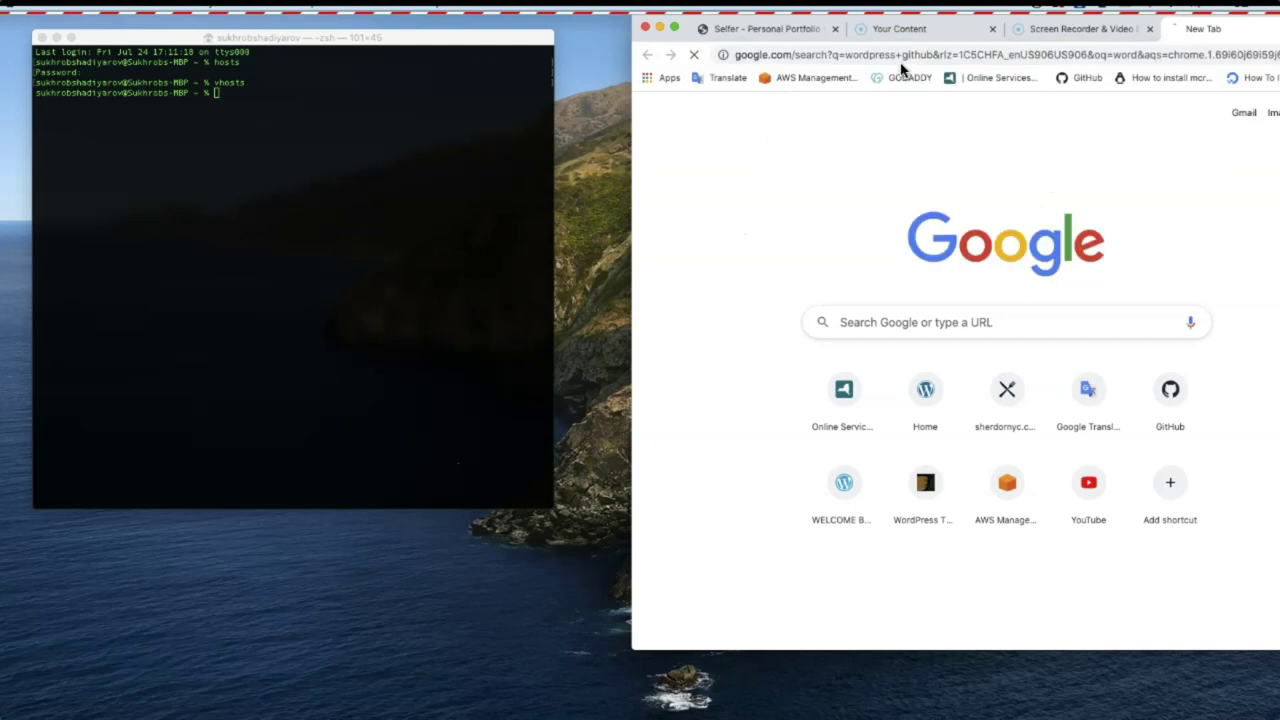
- Open the WordPress/WordPress repository and copy its HTTPS clone URL from the Code menu
{"action": "left_click", "coordinate": [903, 414]}
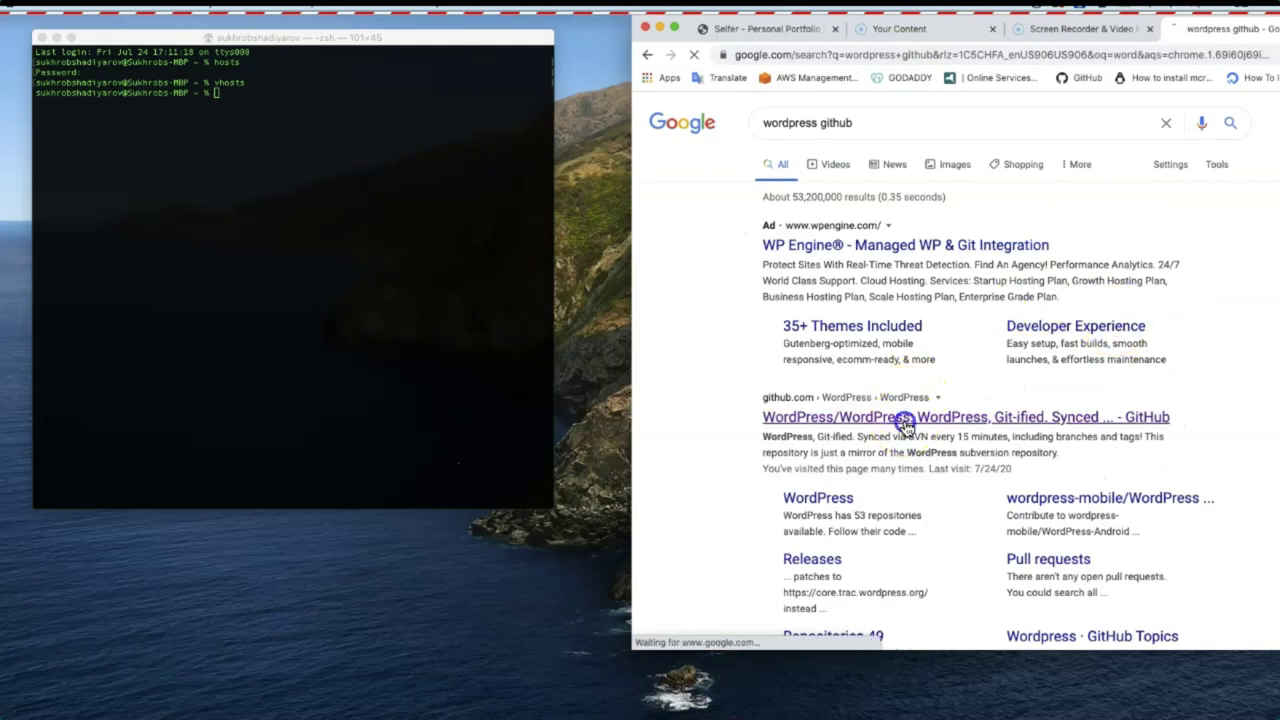
{"action": "scroll", "coordinate": [915, 427], "scroll_direction": "down", "scroll_amount": 3}
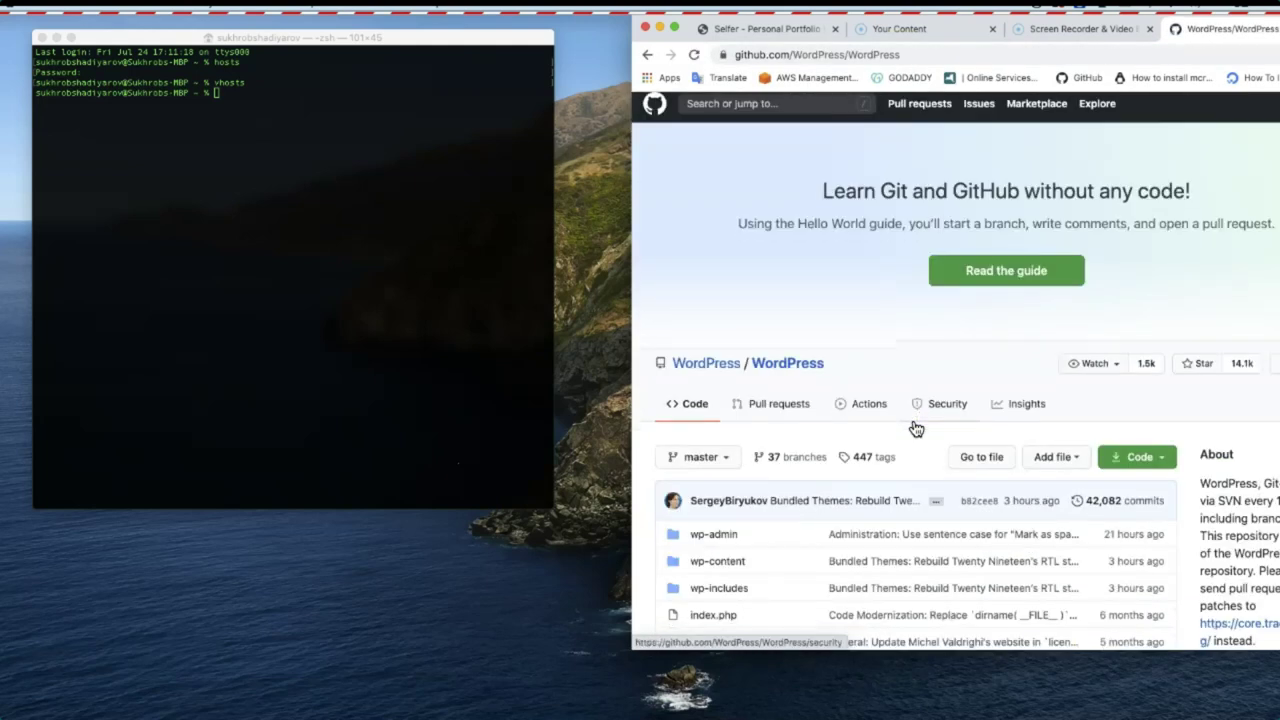
{"action": "left_click", "coordinate": [1150, 351]}
{"action": "left_click", "coordinate": [1152, 450]}
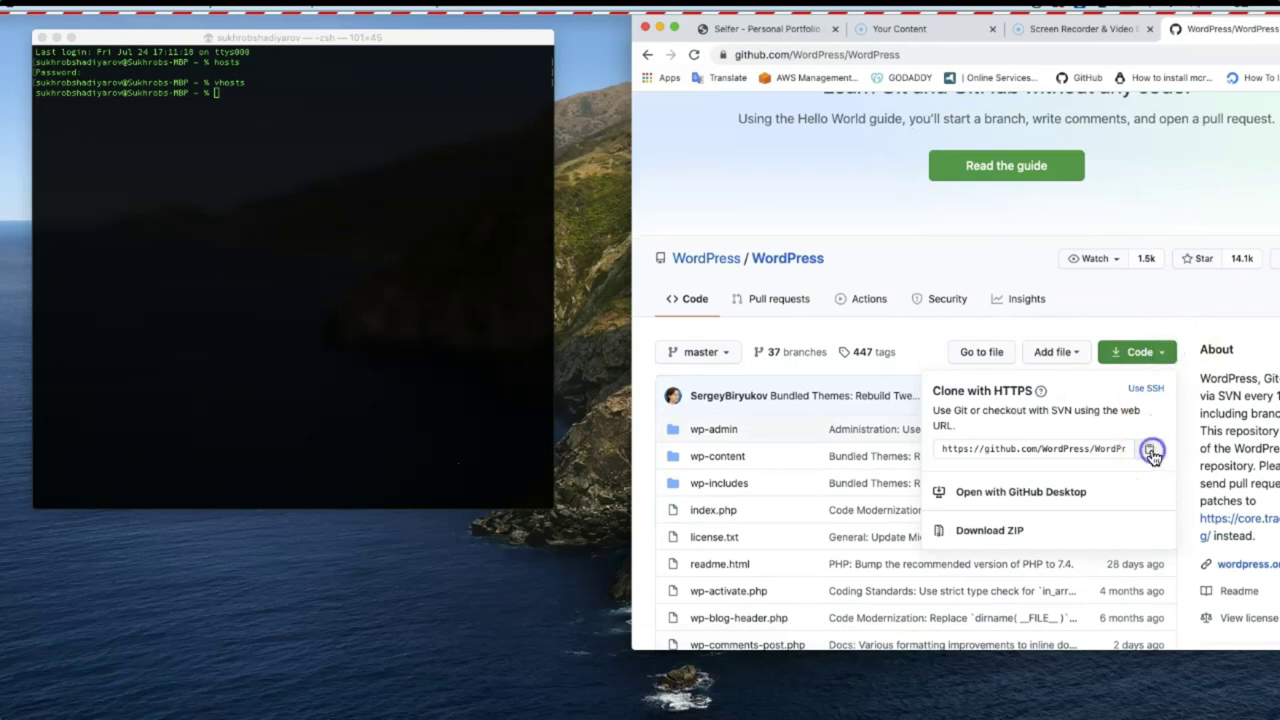
{"action": "left_click", "coordinate": [1152, 451]}
{"action": "left_click", "coordinate": [241, 194]}
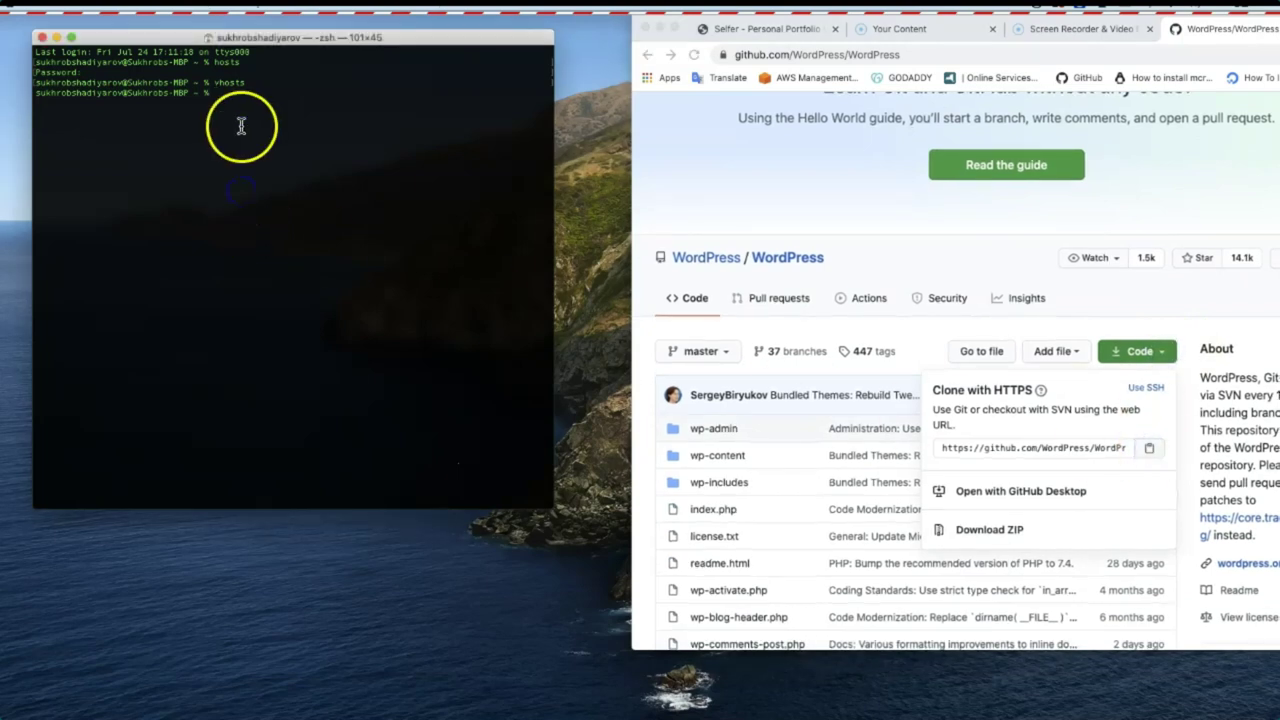
- Go to htdocs and git clone the pasted WordPress URL into a talabauz folder
{"action": "type", "text": "git"}
{"action": "type", "text": "vvv"}
{"action": "key", "text": "Return"}
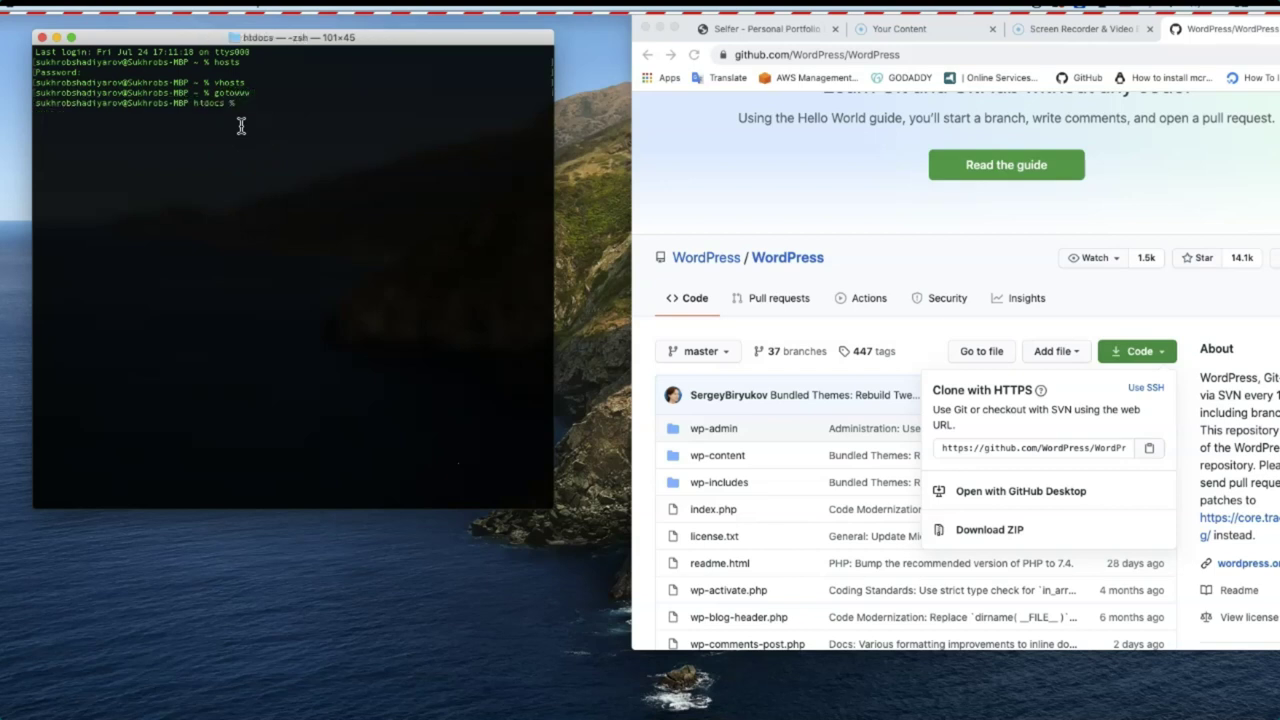
{"action": "type", "text": "clone"}
{"action": "key", "text": "super+v"}
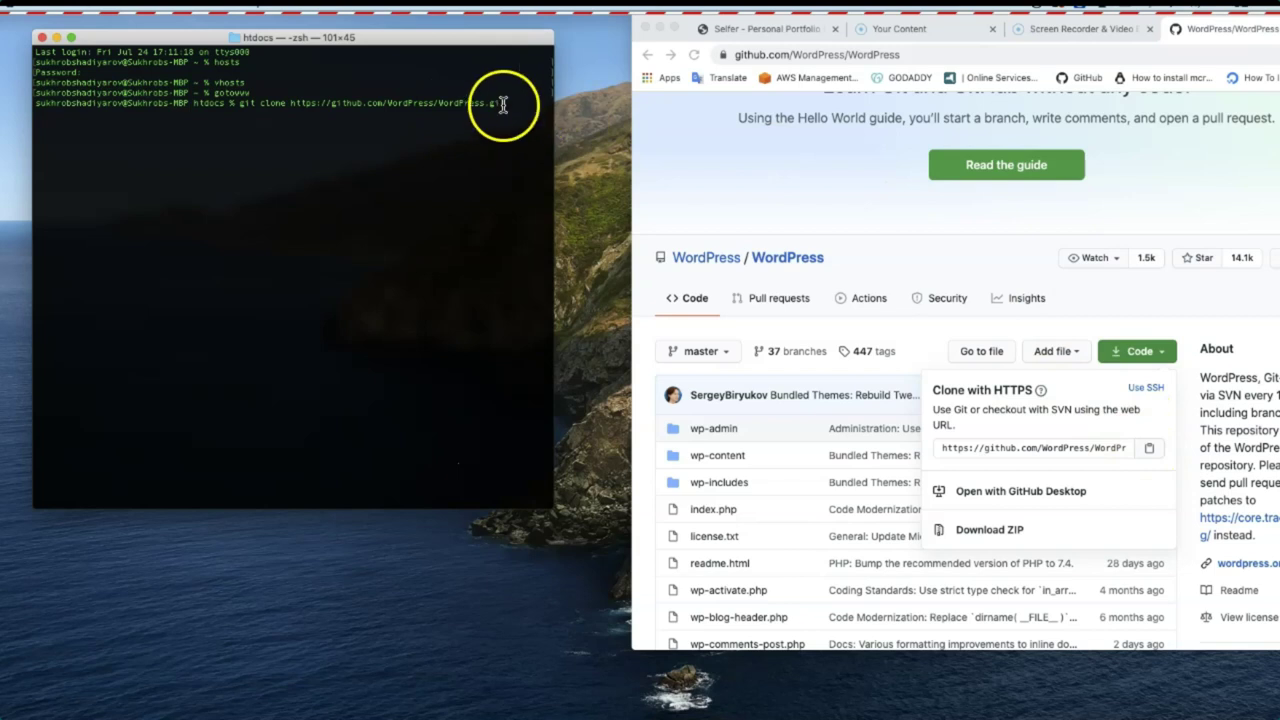
{"action": "type", "text": "salabauz"}
{"action": "key", "text": "Return"}
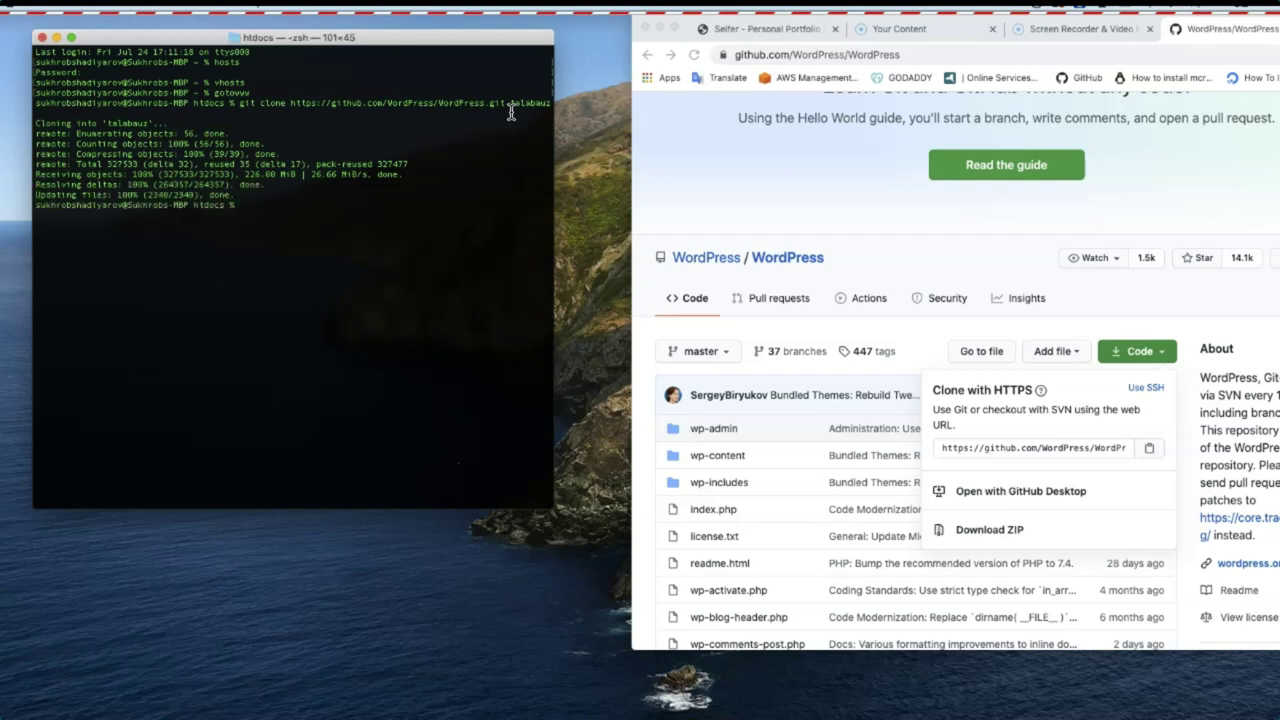
- List htdocs to confirm the talabauz folder, then start 'cd talabauz'
{"action": "type", "text": "ll"}
{"action": "key", "text": "Return"}
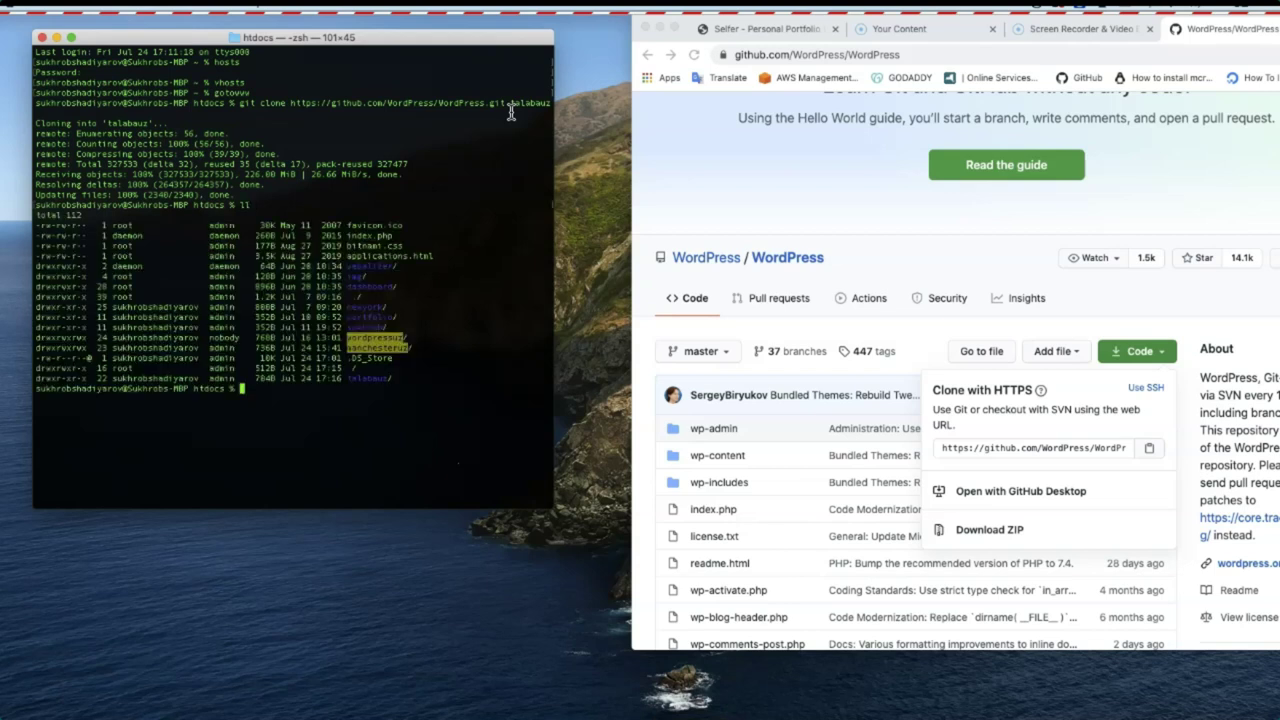
{"action": "left_click_drag", "start_coordinate": [346, 378], "coordinate": [386, 379]}
{"action": "left_click", "coordinate": [343, 402]}
{"action": "type", "text": "cd"}
{"action": "type", "text": " tala"}
{"action": "key", "text": "Tab"}
- Enter talabauz, copy wp-config-sample.php to wp-config.php, and list files to confirm it
{"action": "key", "text": "Return"}
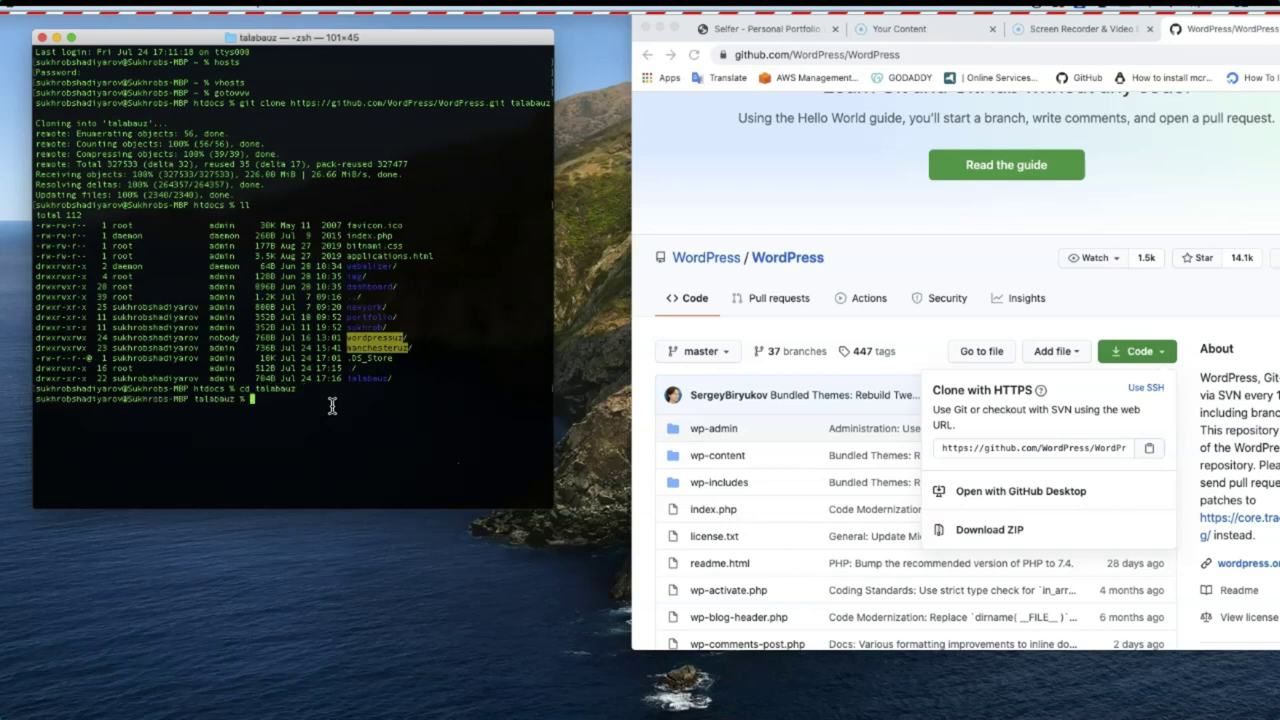
{"action": "type", "text": "l"}
{"action": "type", "text": "l"}
{"action": "key", "text": "Return"}
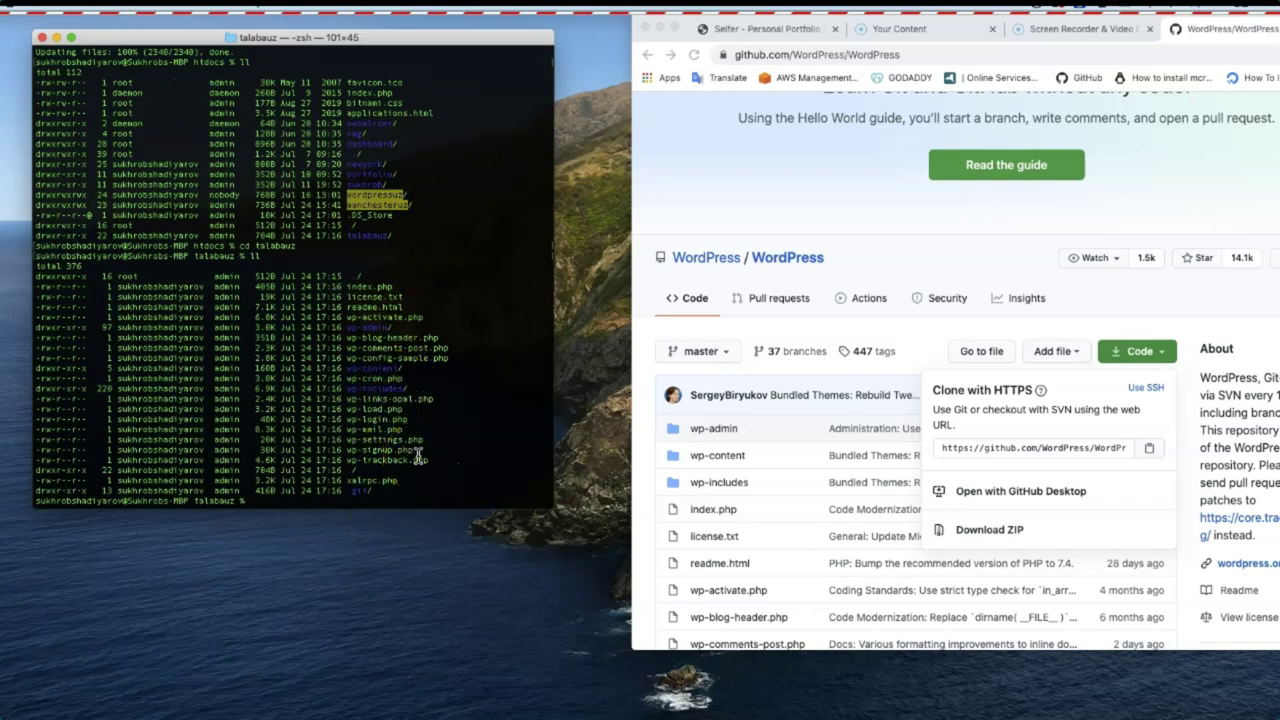
{"action": "type", "text": "cp "}
{"action": "type", "text": "wp-conf"}
{"action": "key", "text": "Tab"}
{"action": "type", "text": "wp-config"}
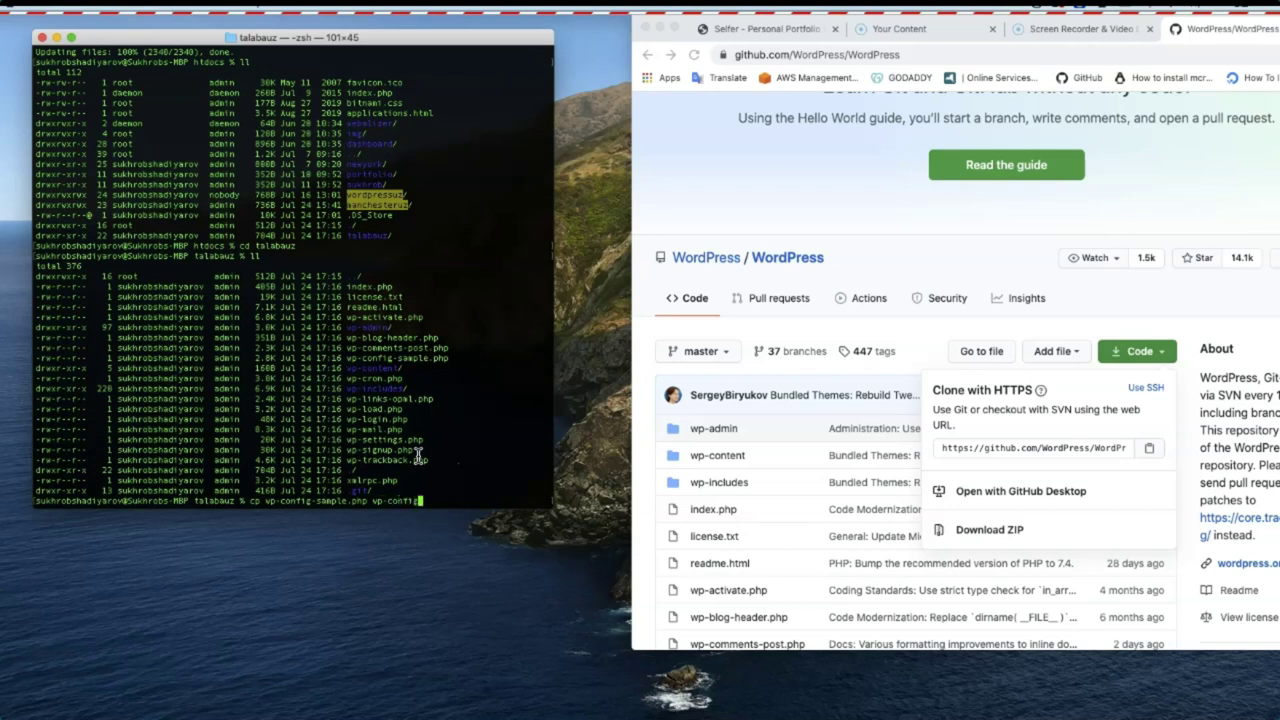
{"action": "type", "text": ".php"}
{"action": "key", "text": "Return"}
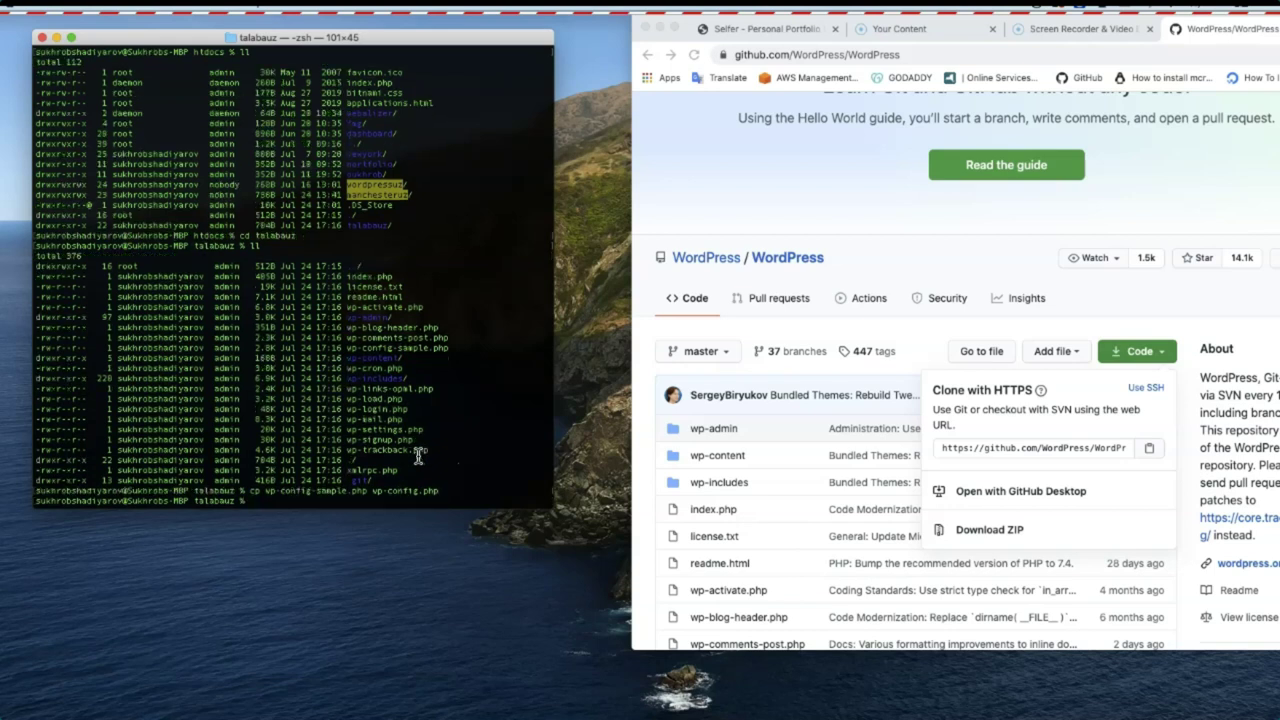
{"action": "type", "text": "ll"}
{"action": "key", "text": "Return"}
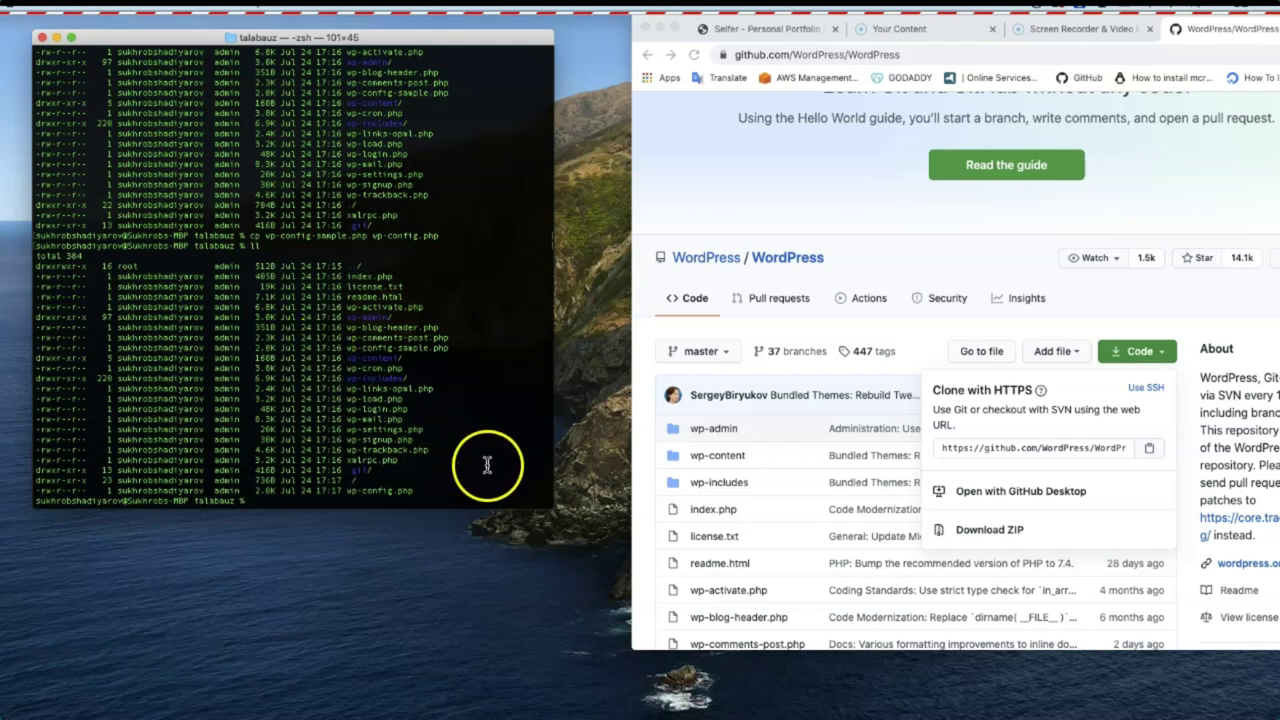
- Connect to localhost in Sequel Pro, add a database named talaba, and dismiss the crash report
{"action": "left_click", "coordinate": [509, 712]}
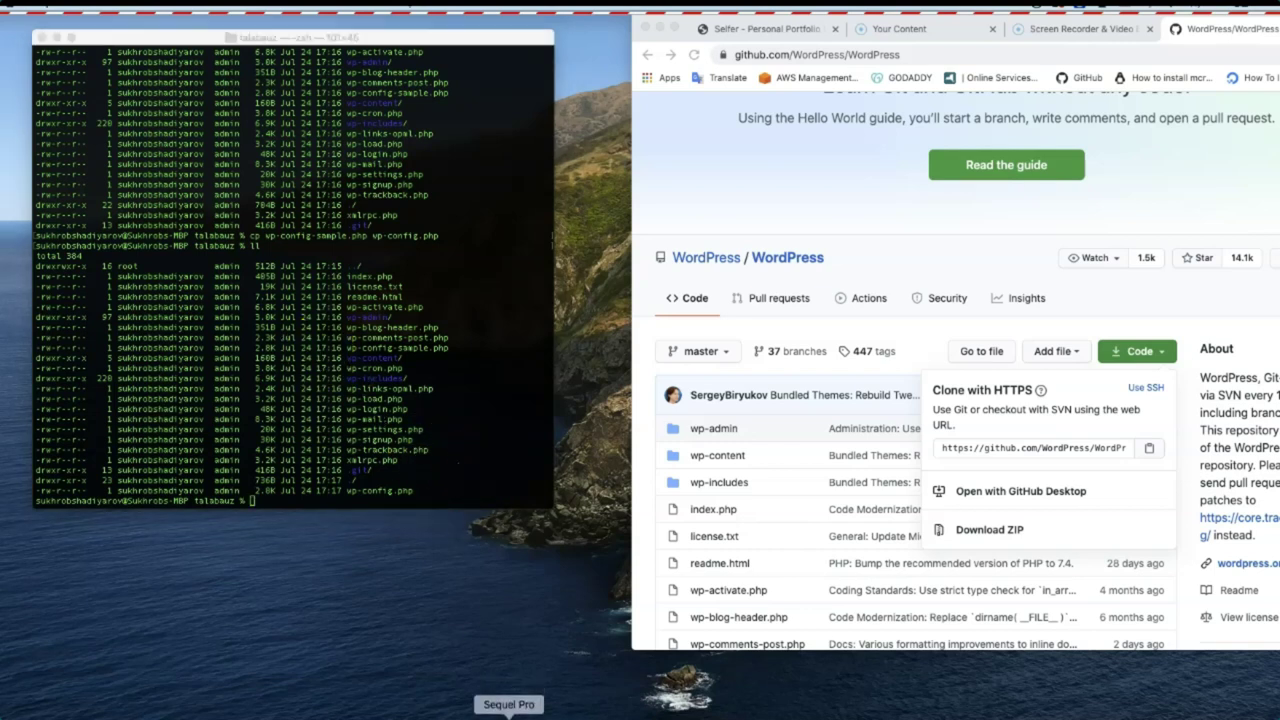
{"action": "double_click", "coordinate": [400, 178]}
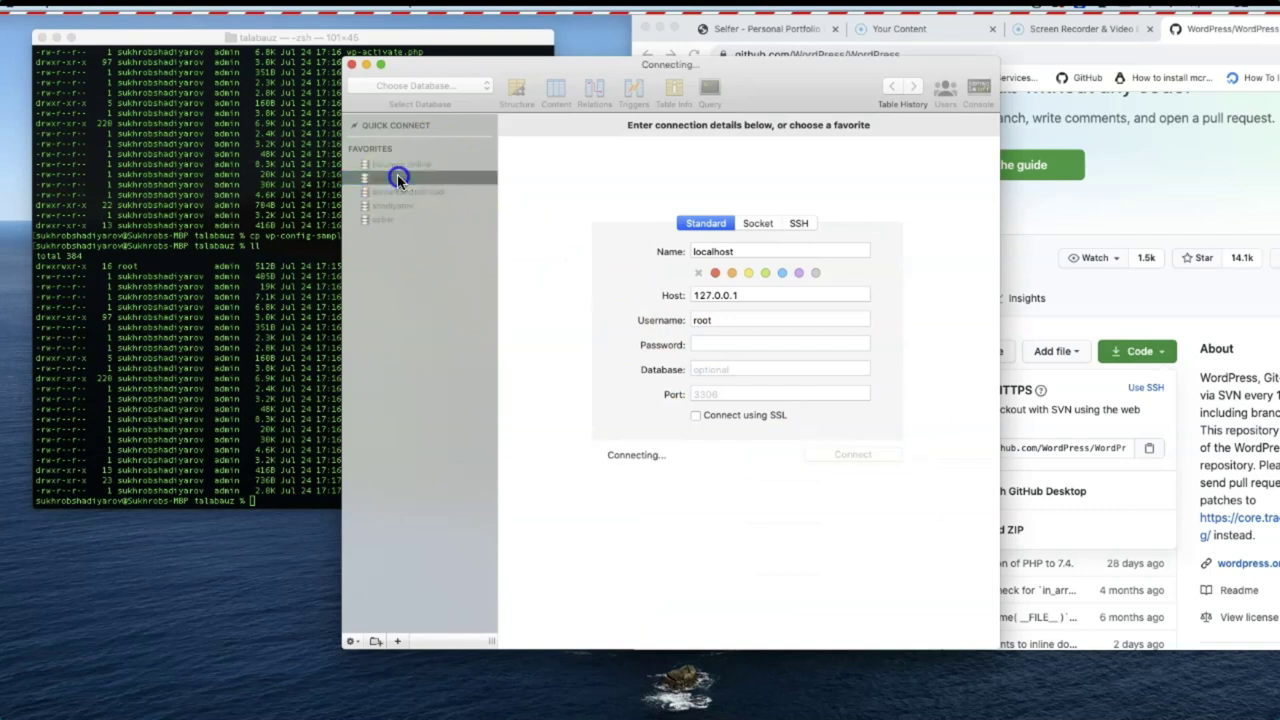
{"action": "left_click", "coordinate": [414, 87]}
{"action": "left_click", "coordinate": [406, 106]}
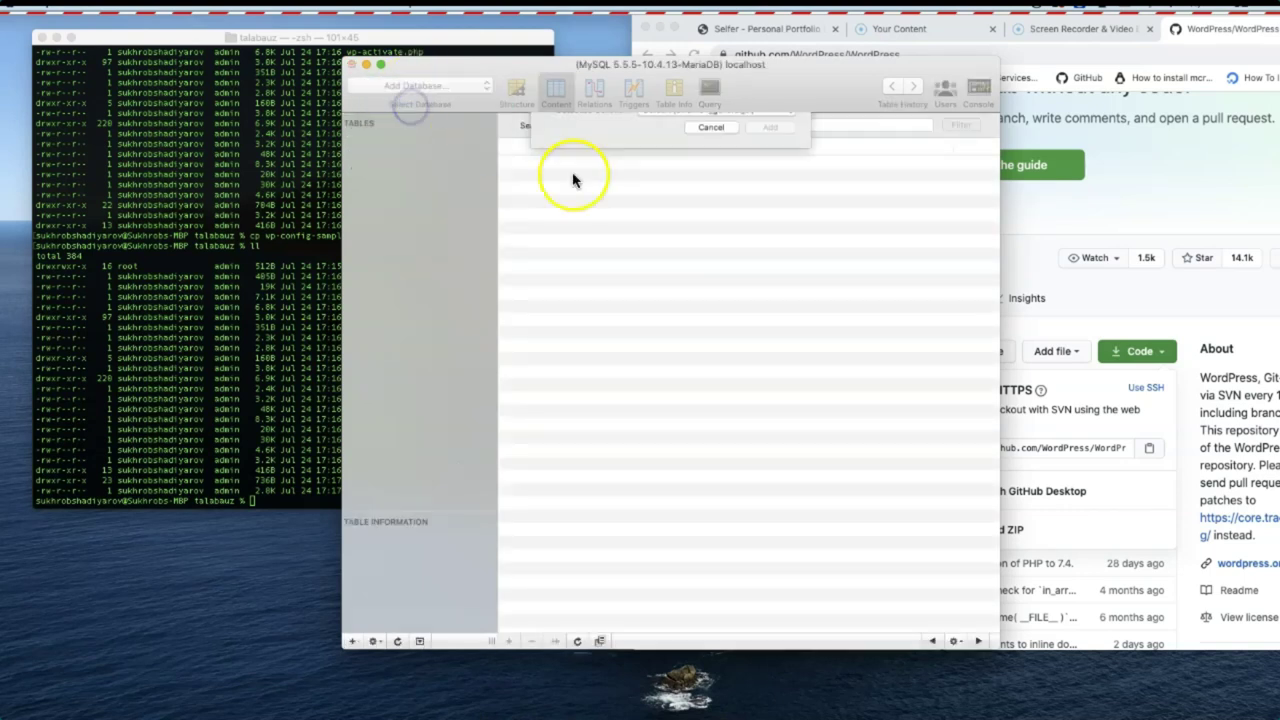
{"action": "type", "text": "talabau"}
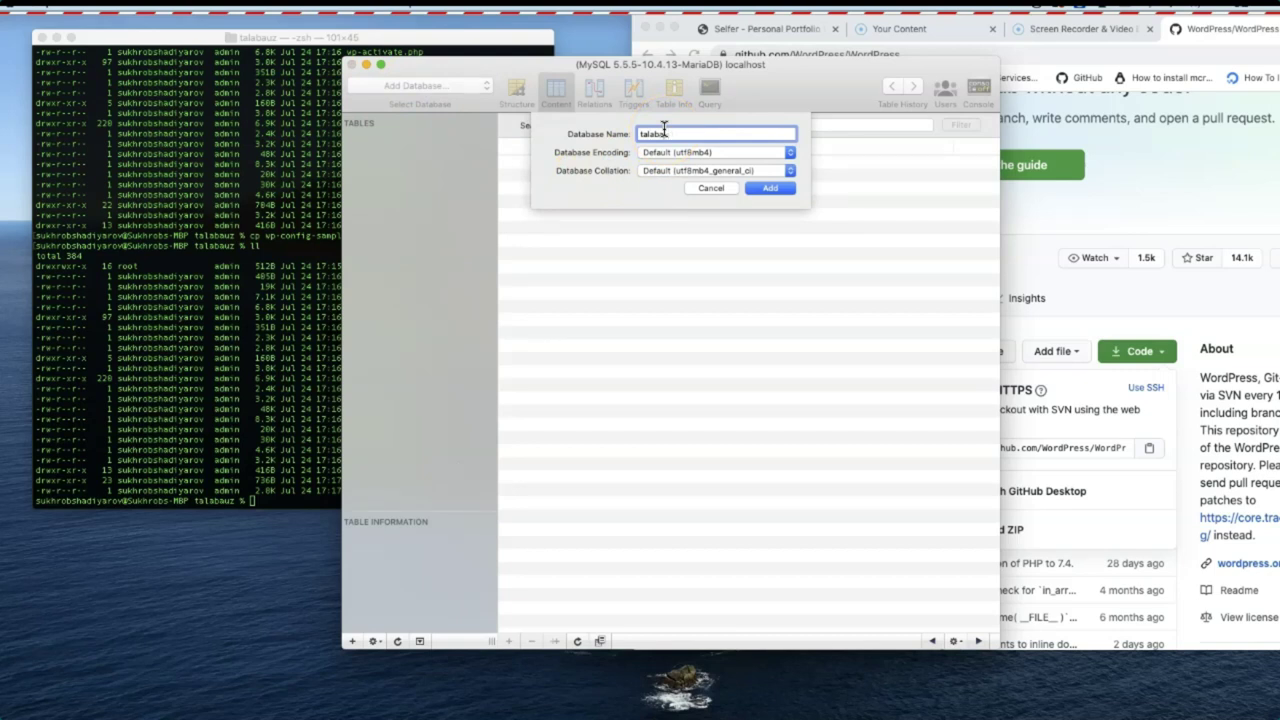
{"action": "left_click", "coordinate": [775, 190]}
{"action": "left_click", "coordinate": [772, 190]}
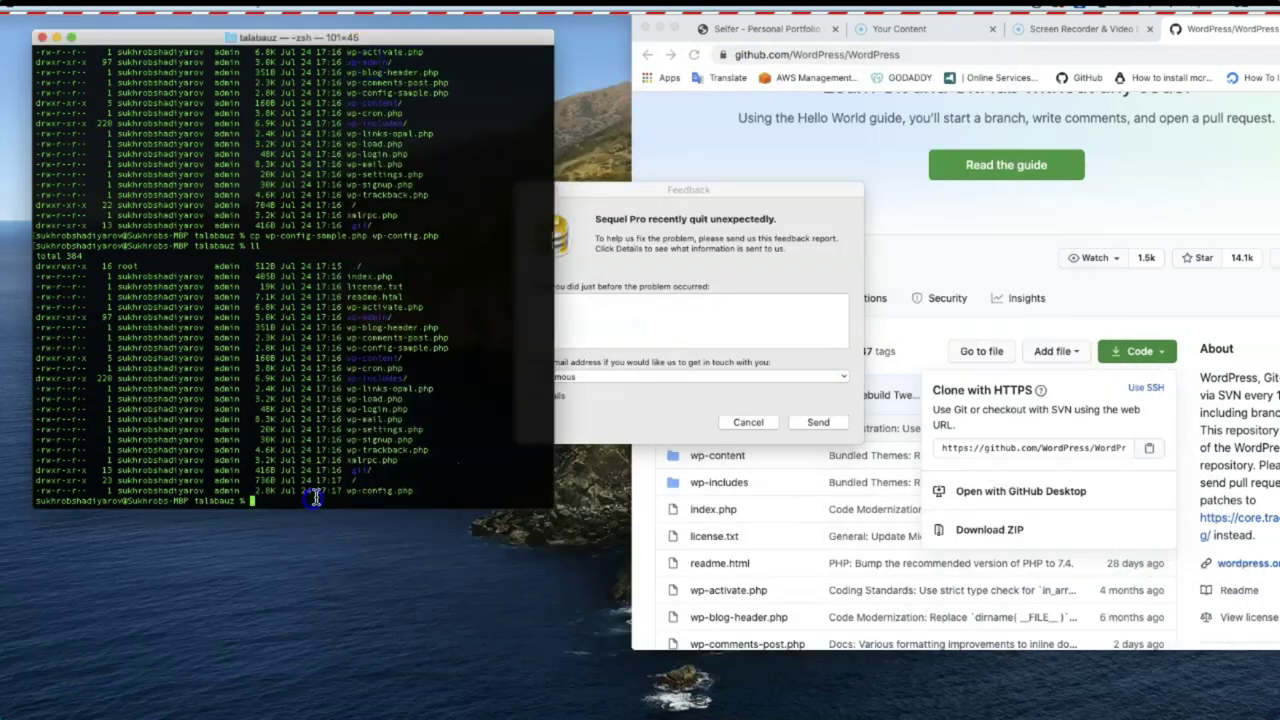
{"action": "left_click", "coordinate": [757, 422]}
{"action": "left_click", "coordinate": [266, 501]}
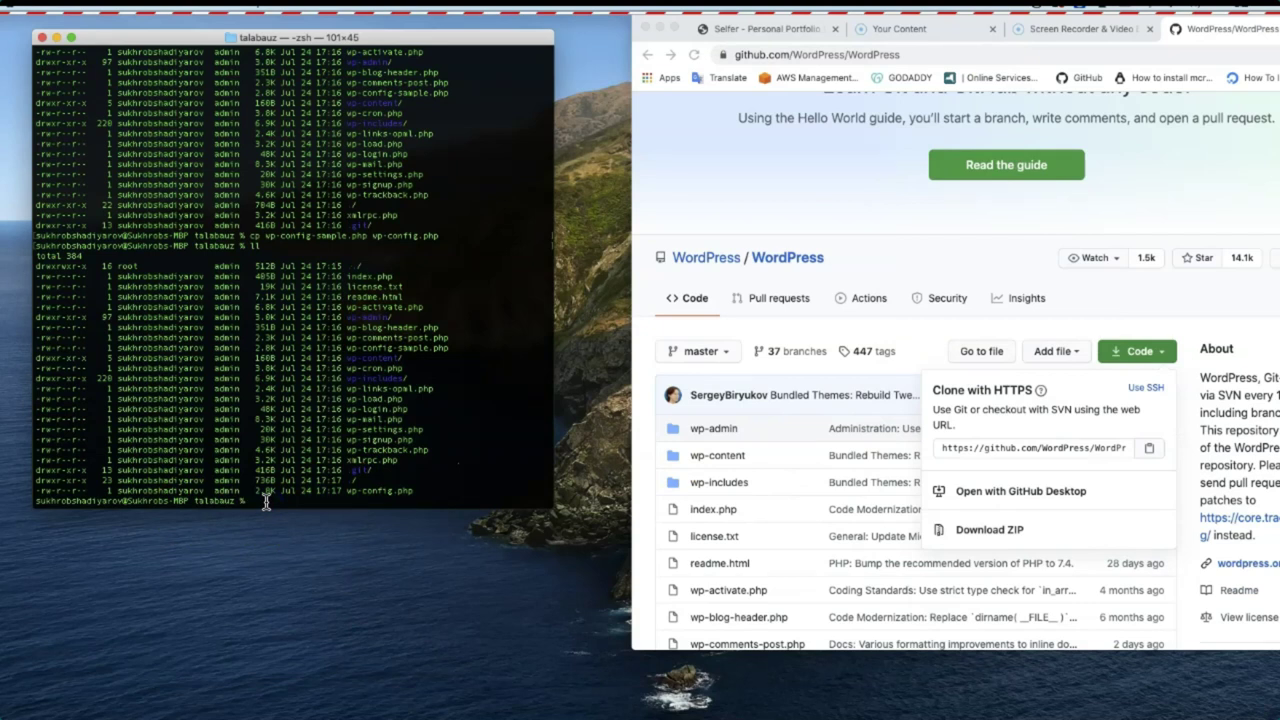
- Open wp-config.php in vi and set DB_NAME to talaba
{"action": "type", "text": "vi"}
{"action": "type", "text": " wp-config.php"}
{"action": "key", "text": "Return"}
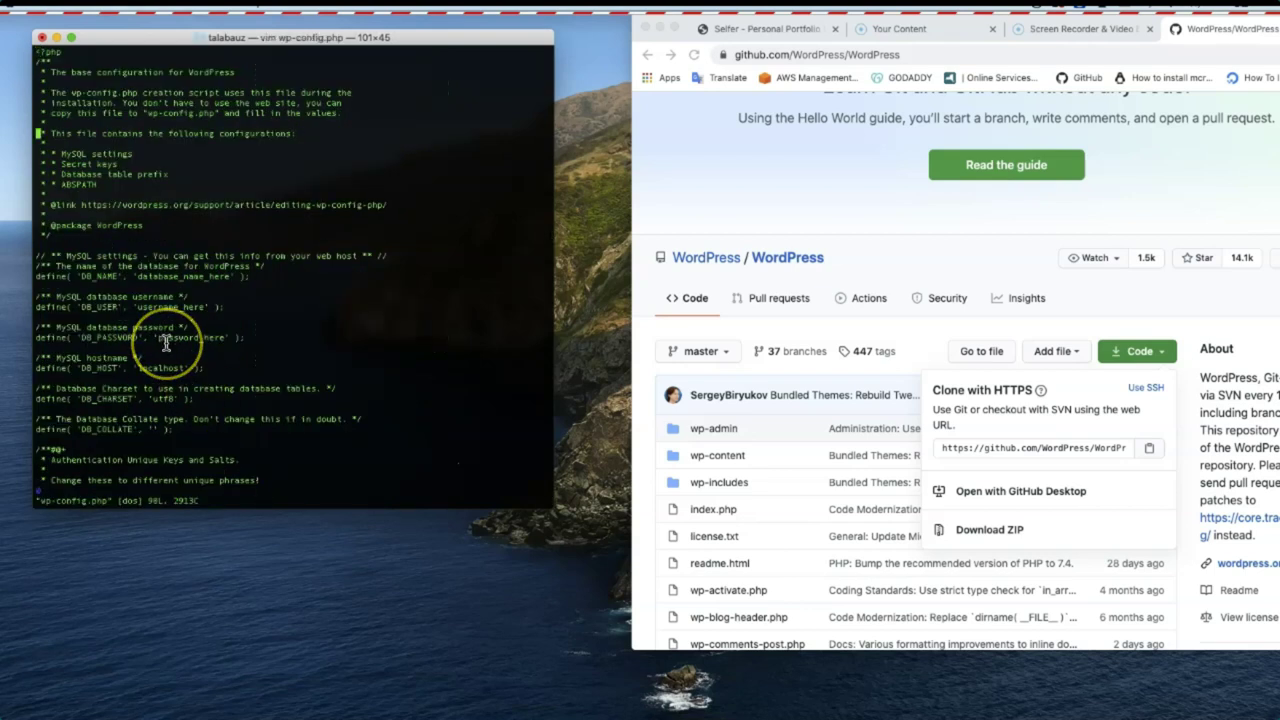
{"action": "key", "text": "Down"}
{"action": "key", "text": "Down"}
{"action": "key", "text": "Down"}
{"action": "key", "text": "i"}
- Set DB_USER to root, save wp-config.php with :wq, and run restartserver for XAMPP
{"action": "key", "text": "Down"}
{"action": "key", "text": "Right"}
{"action": "key", "text": "Right"}
{"action": "key", "text": "Right"}
{"action": "key", "text": "Right"}
{"action": "key", "text": "Right"}
{"action": "key", "text": "Right"}
{"action": "key", "text": "Right"}
{"action": "key", "text": "Right"}
{"action": "key", "text": "Right"}
{"action": "key", "text": "Right"}
{"action": "key", "text": "Right"}
{"action": "key", "text": "Right"}
{"action": "key", "text": "Right"}
{"action": "key", "text": "Up"}
{"action": "key", "text": "Up"}
{"action": "key", "text": "Up"}
{"action": "key", "text": "Right"}
{"action": "key", "text": "Right"}
{"action": "key", "text": "Right"}
{"action": "key", "text": "Right"}
{"action": "key", "text": "Right"}
{"action": "key", "text": "Right"}
{"action": "key", "text": "Right"}
{"action": "key", "text": "Right"}
{"action": "key", "text": "Right"}
{"action": "key", "text": "Right"}
{"action": "key", "text": "Right"}
{"action": "key", "text": "BackSpace"}
{"action": "key", "text": "BackSpace"}
{"action": "key", "text": "BackSpace"}
{"action": "key", "text": "BackSpace"}
{"action": "key", "text": "BackSpace"}
{"action": "key", "text": "BackSpace"}
{"action": "key", "text": "BackSpace"}
{"action": "key", "text": "BackSpace"}
{"action": "key", "text": "BackSpace"}
{"action": "key", "text": "BackSpace"}
{"action": "key", "text": "BackSpace"}
{"action": "key", "text": "BackSpace"}
{"action": "key", "text": "BackSpace"}
{"action": "key", "text": "BackSpace"}
{"action": "type", "text": "talaba"}
{"action": "key", "text": "Down"}
{"action": "key", "text": "Down"}
{"action": "key", "text": "Right"}
{"action": "key", "text": "Right"}
{"action": "key", "text": "Right"}
{"action": "key", "text": "Right"}
{"action": "key", "text": "Right"}
{"action": "key", "text": "BackSpace"}
{"action": "key", "text": "BackSpace"}
{"action": "key", "text": "BackSpace"}
{"action": "key", "text": "BackSpace"}
{"action": "key", "text": "BackSpace"}
{"action": "key", "text": "BackSpace"}
{"action": "key", "text": "BackSpace"}
{"action": "key", "text": "BackSpace"}
{"action": "key", "text": "BackSpace"}
{"action": "type", "text": "root"}
{"action": "key", "text": "Down"}
{"action": "key", "text": "Down"}
{"action": "key", "text": "Right"}
{"action": "key", "text": "Right"}
{"action": "key", "text": "Right"}
{"action": "key", "text": "Right"}
{"action": "key", "text": "Right"}
{"action": "key", "text": "Right"}
{"action": "key", "text": "Right"}
{"action": "key", "text": "Right"}
{"action": "key", "text": "BackSpace"}
{"action": "key", "text": "BackSpace"}
{"action": "key", "text": "BackSpace"}
{"action": "key", "text": "BackSpace"}
{"action": "key", "text": "BackSpace"}
{"action": "key", "text": "BackSpace"}
{"action": "key", "text": "BackSpace"}
{"action": "key", "text": "BackSpace"}
{"action": "key", "text": "BackSpace"}
{"action": "key", "text": "BackSpace"}
{"action": "key", "text": "Escape"}
{"action": "type", "text": ":wq"}
{"action": "key", "text": "Return"}
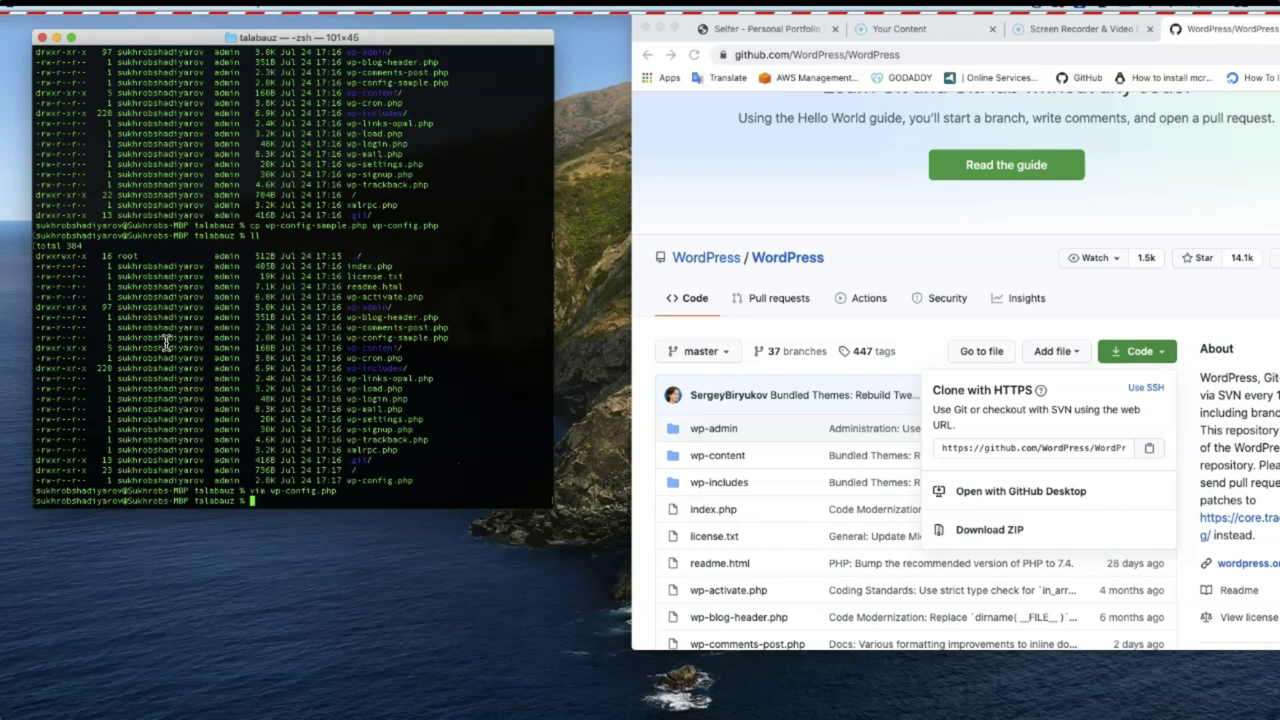
{"action": "type", "text": "restart"}
{"action": "type", "text": "server"}
{"action": "key", "text": "Return"}
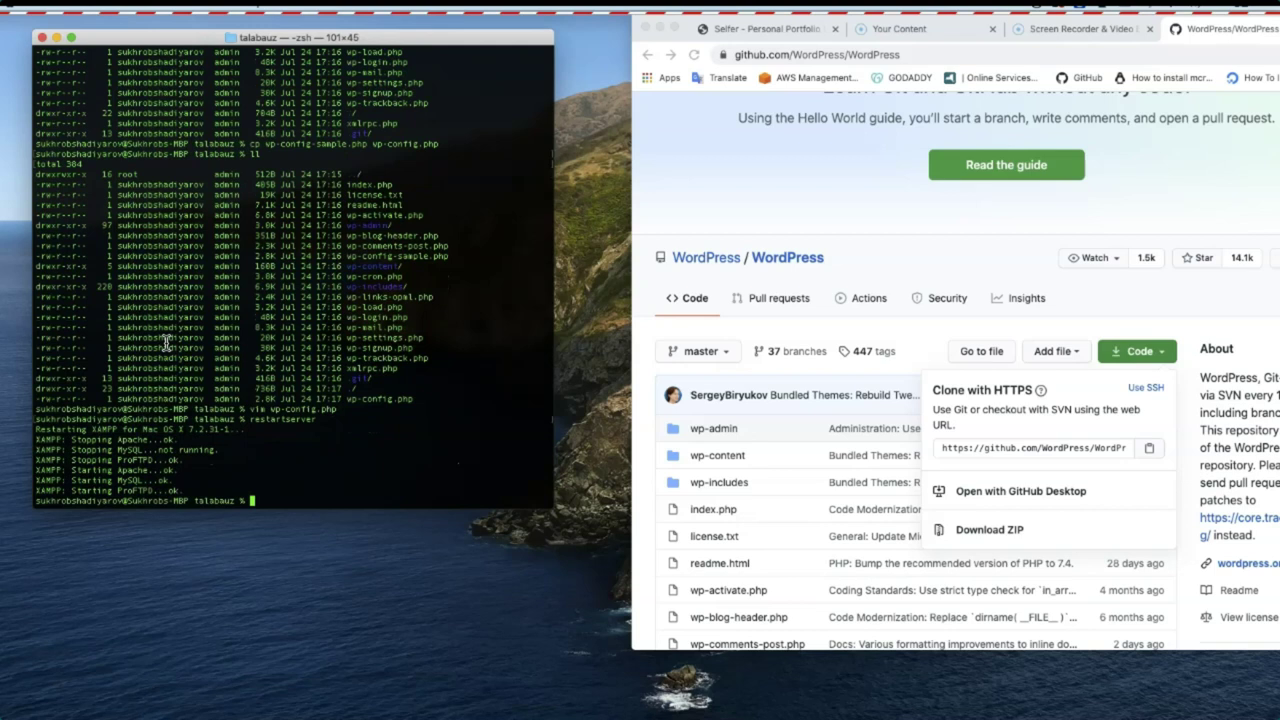
- Load talaba.uz in Chrome to reach the WordPress installer
{"action": "left_click", "coordinate": [778, 54]}
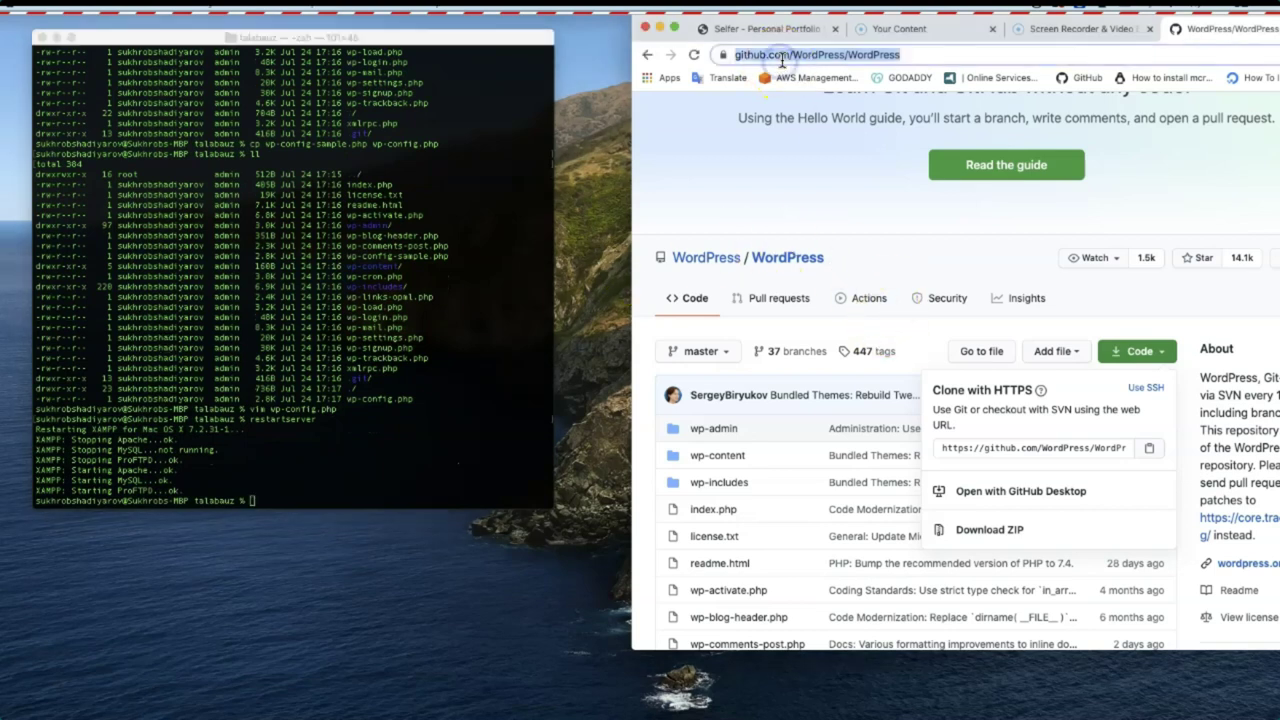
{"action": "type", "text": "talaba.uz"}
{"action": "key", "text": "Return"}
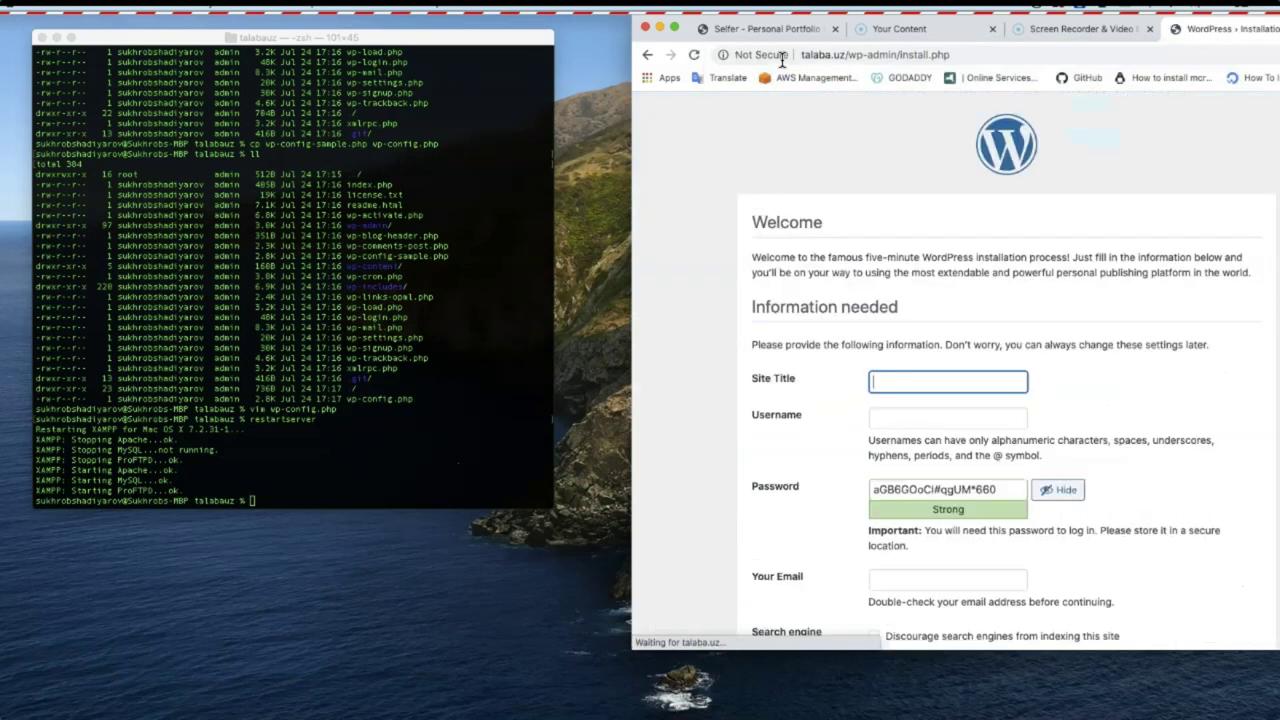
{"action": "scroll", "coordinate": [1060, 302], "scroll_direction": "down", "scroll_amount": 3}
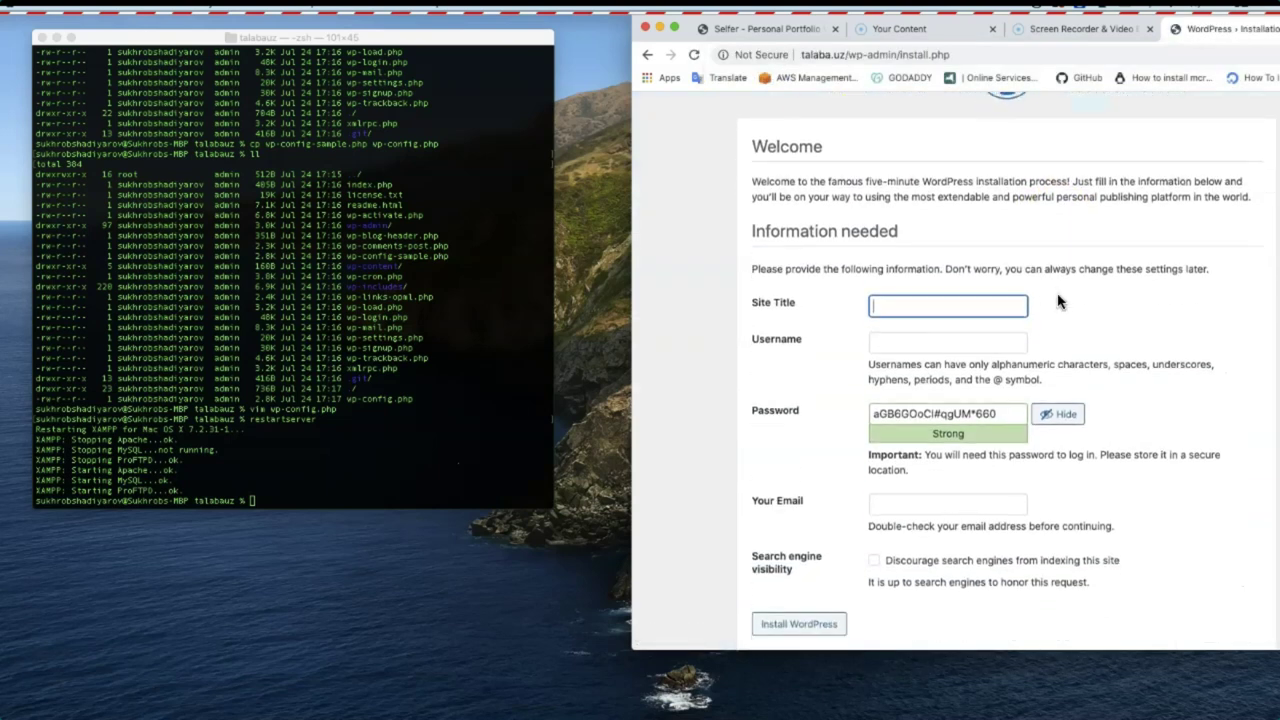
{"action": "scroll", "coordinate": [1060, 302], "scroll_direction": "up", "scroll_amount": 3}
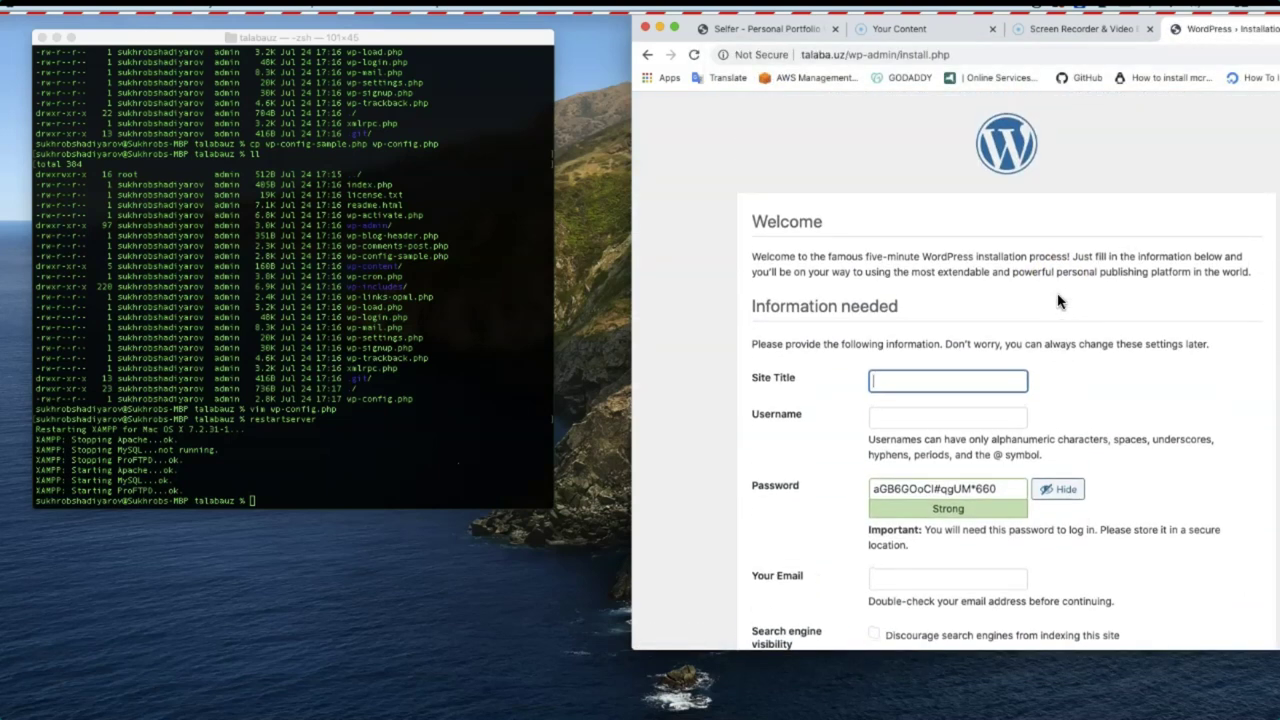
- Enter site title MYITEDU TALABALARI, username administrator, and a short weak password
{"action": "type", "text": "Ta"}
{"action": "key", "text": "BackSpace"}
{"action": "key", "text": "BackSpace"}
{"action": "type", "text": "MYITEDU TALABALAR"}
{"action": "key", "text": "Tab"}
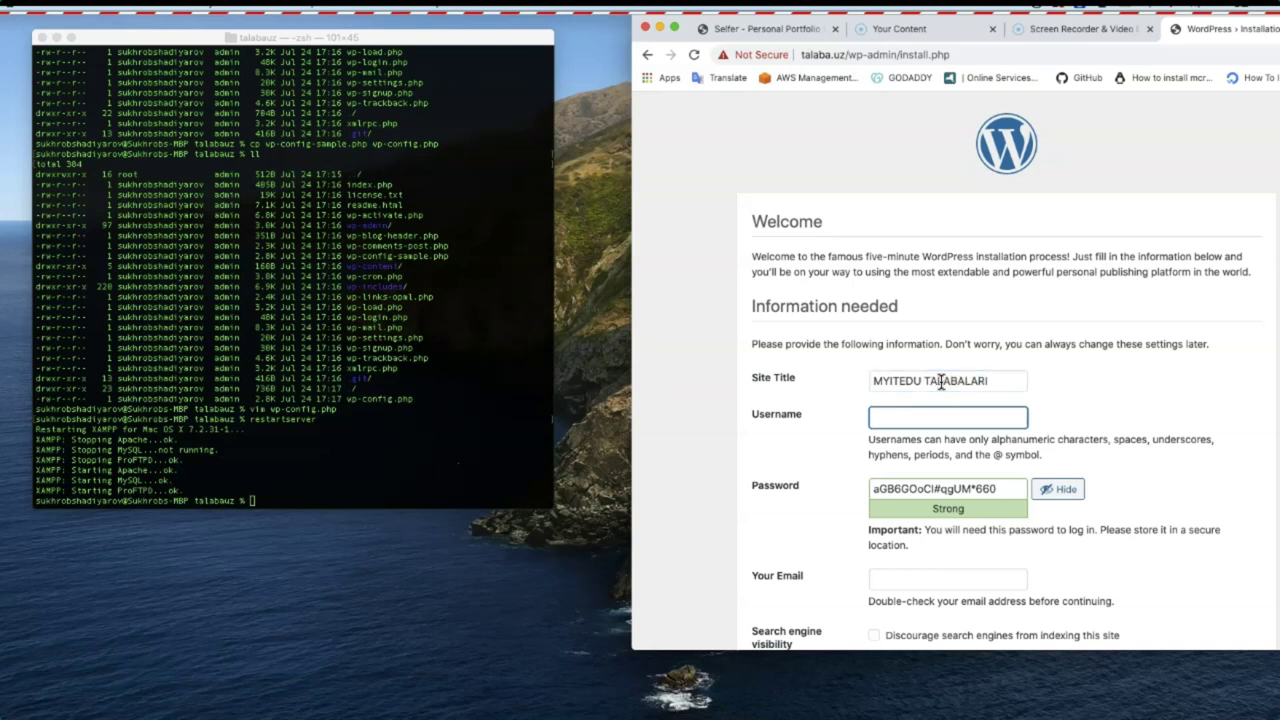
{"action": "type", "text": "ad"}
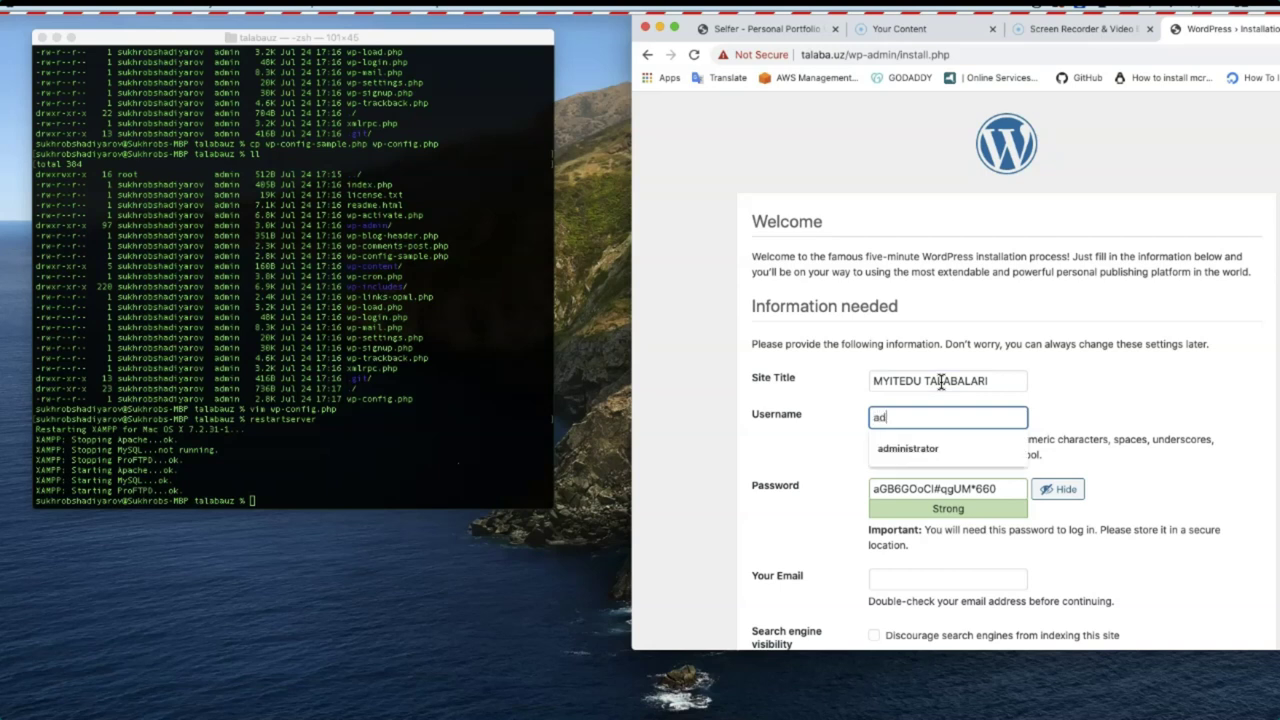
{"action": "left_click", "coordinate": [914, 427]}
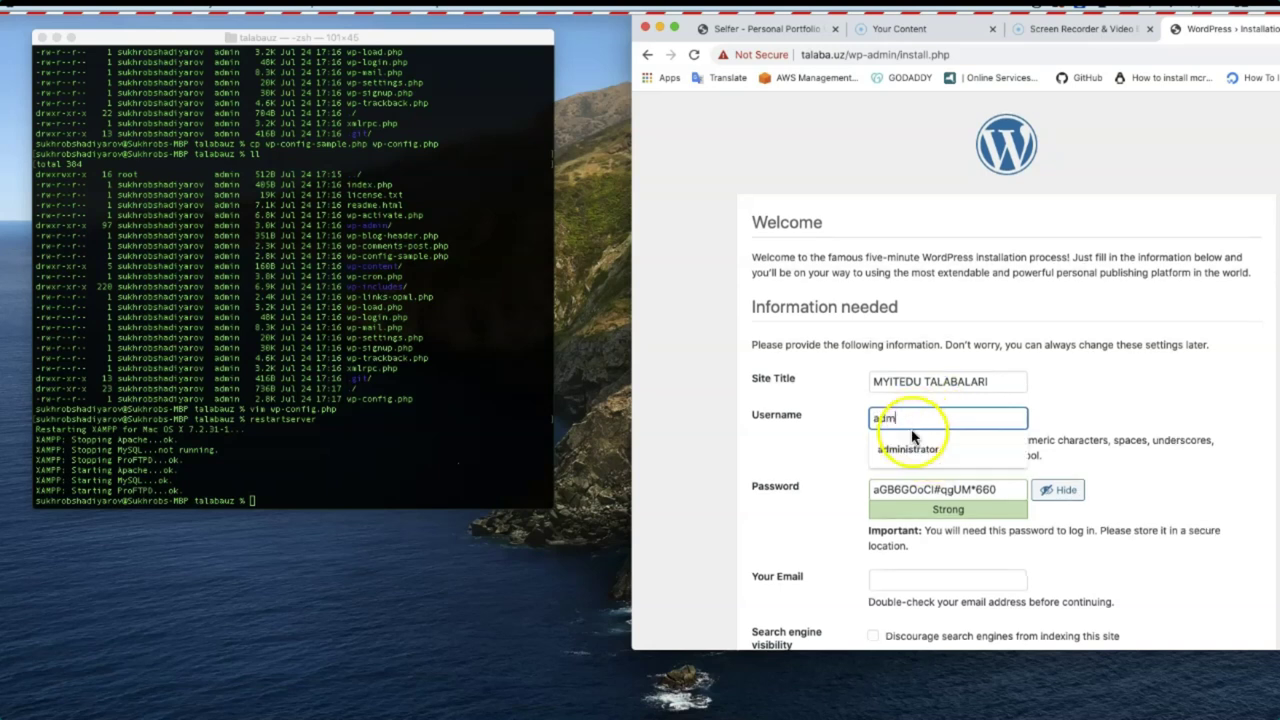
{"action": "left_click", "coordinate": [909, 443]}
{"action": "left_click_drag", "start_coordinate": [1004, 489], "coordinate": [838, 483]}
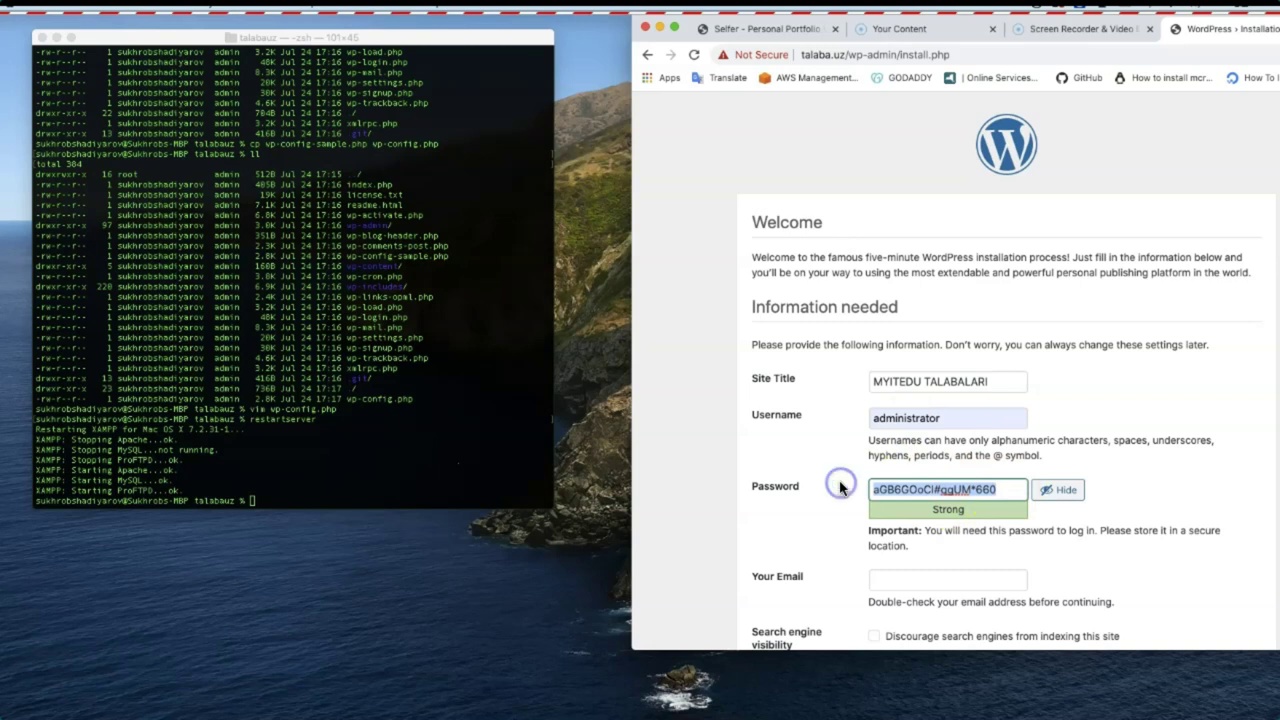
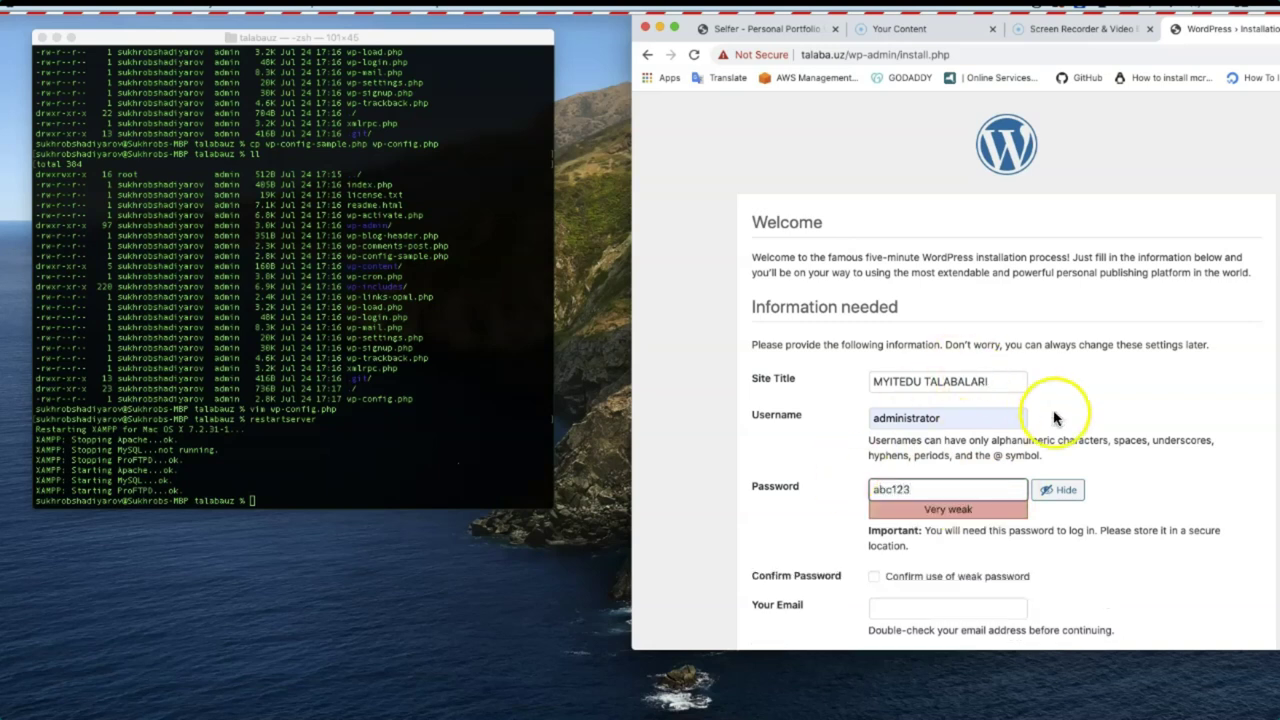
- Confirm the weak password, fill the saved email, discourage search engines, and install WordPress
{"action": "scroll", "coordinate": [1057, 414], "scroll_direction": "down", "scroll_amount": 3}
{"action": "left_click", "coordinate": [874, 452]}
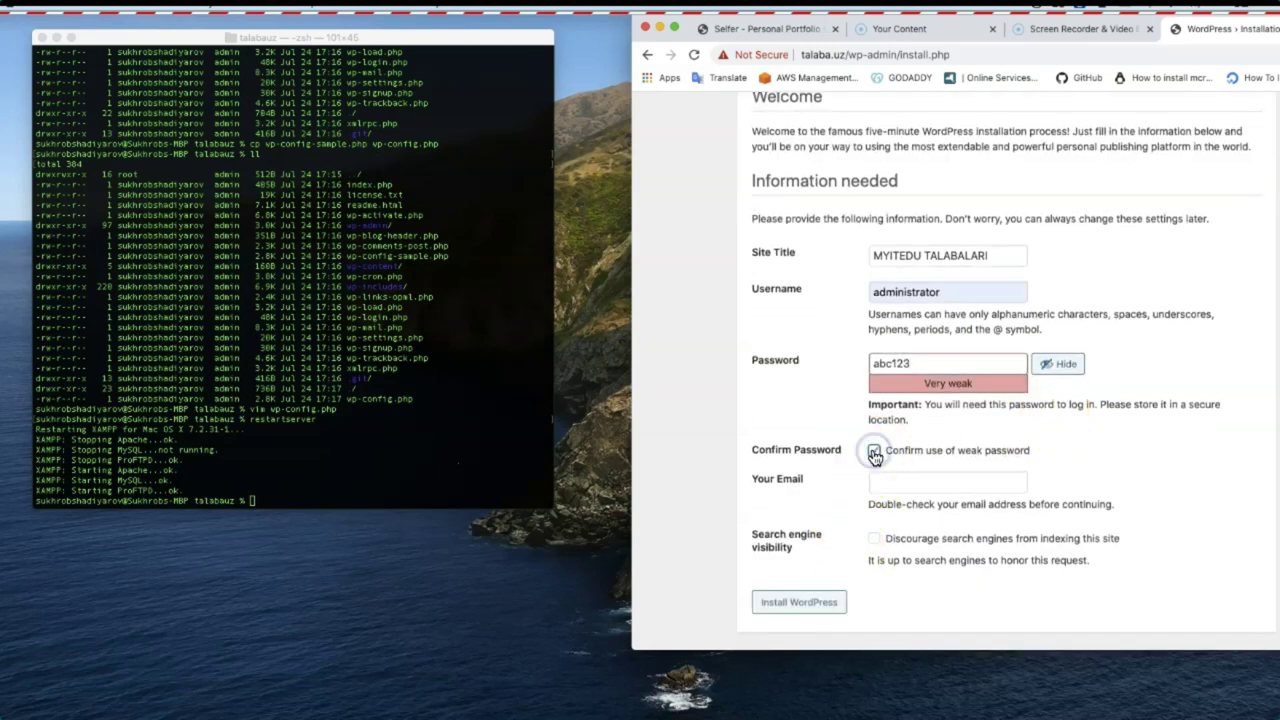
{"action": "left_click", "coordinate": [908, 481]}
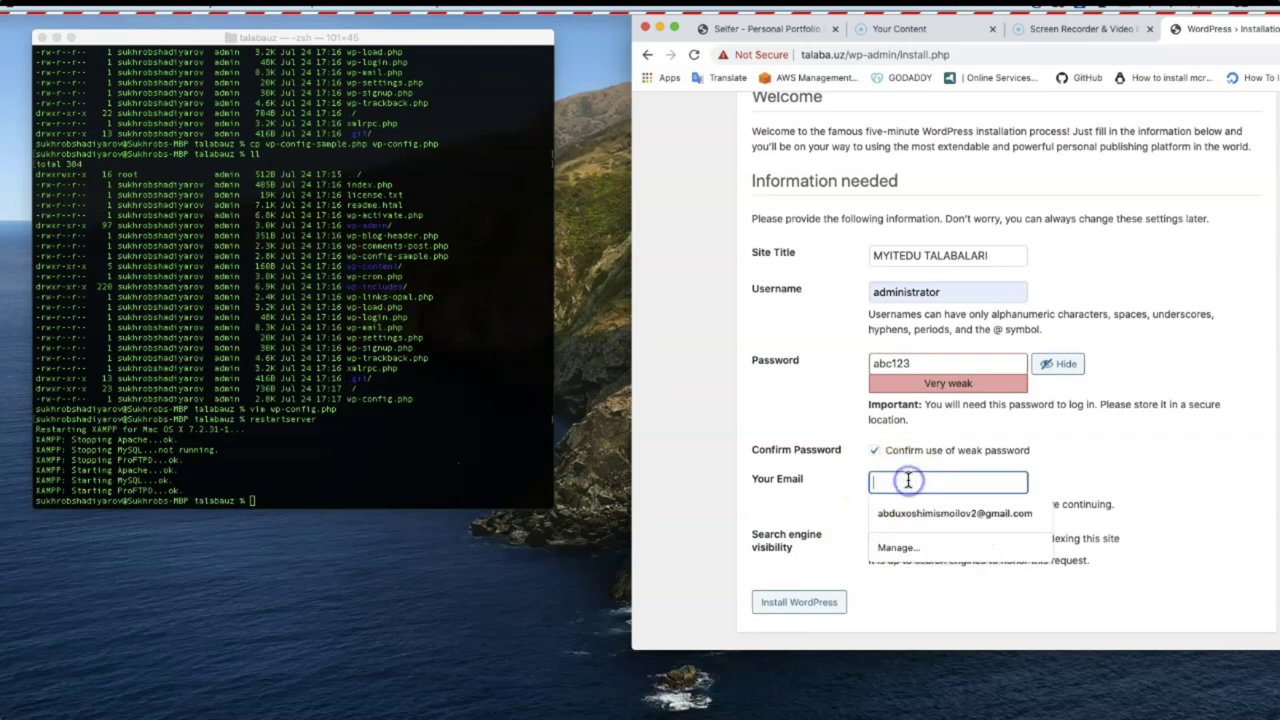
{"action": "left_click", "coordinate": [950, 512]}
{"action": "left_click", "coordinate": [874, 538]}
{"action": "left_click", "coordinate": [782, 605]}
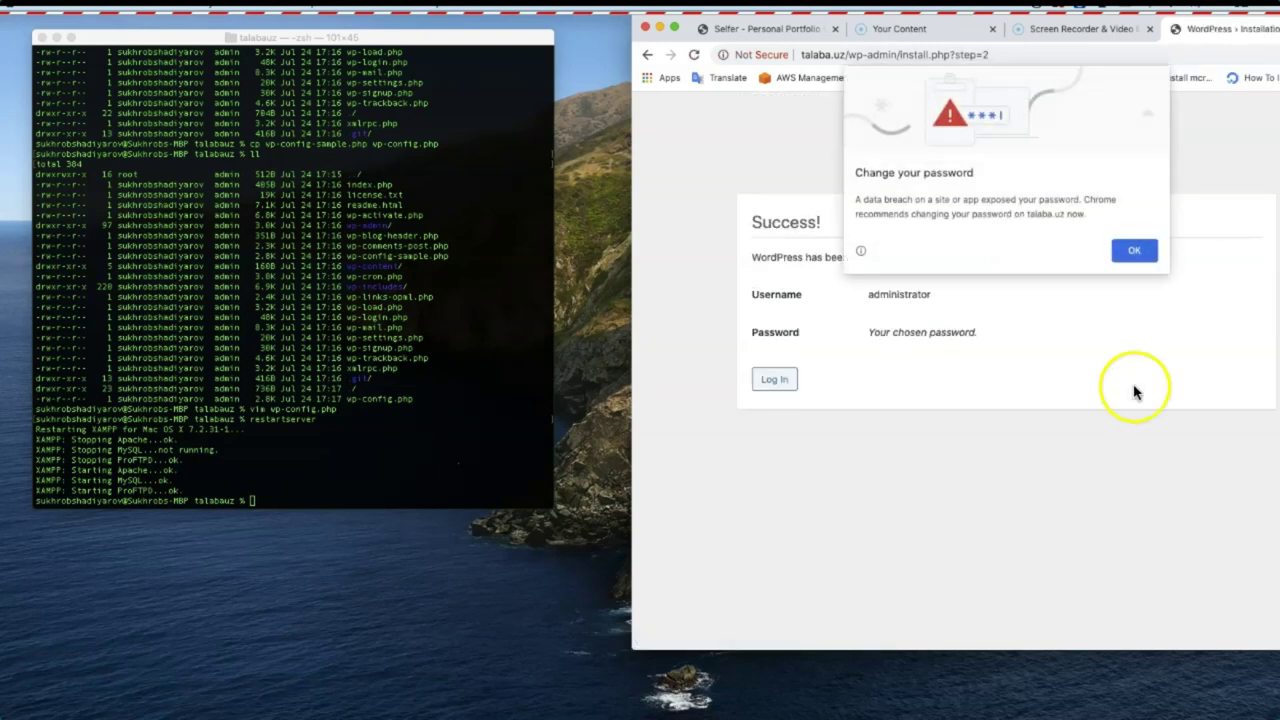
- Log in as administrator with the account password and Remember Me ticked, dismissing password warnings
{"action": "left_click", "coordinate": [1131, 248]}
{"action": "left_click", "coordinate": [777, 386]}
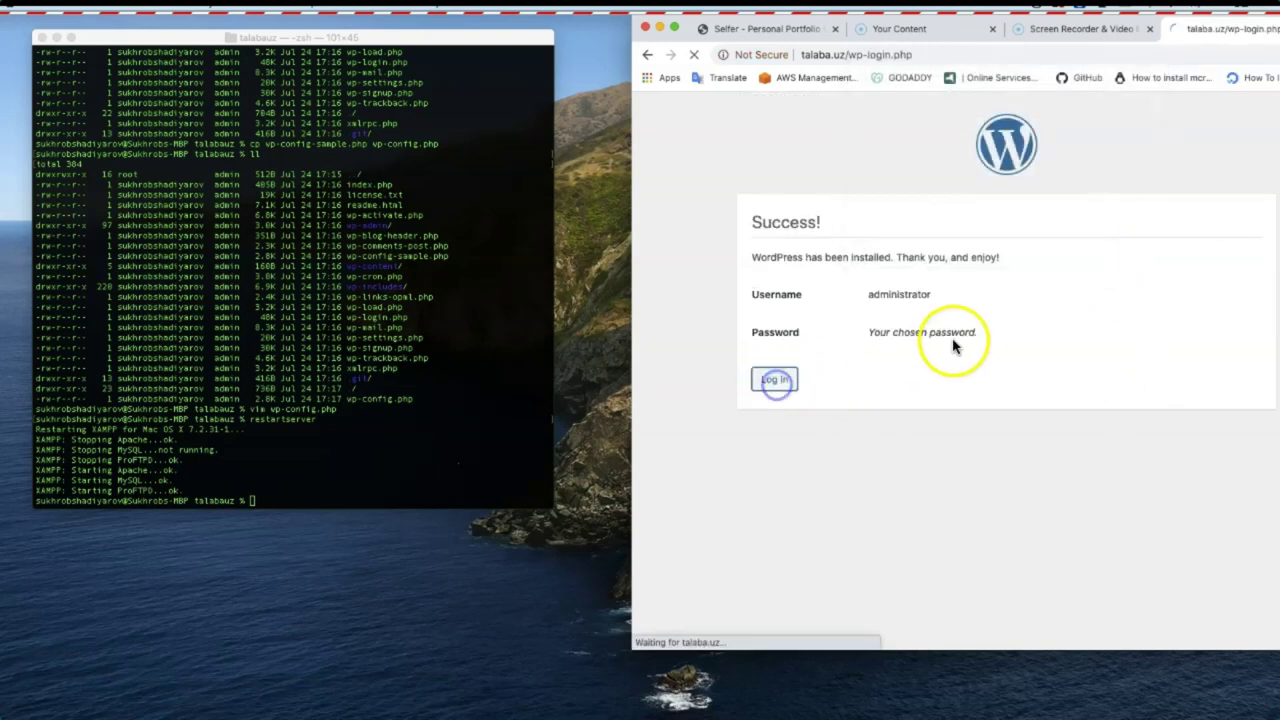
{"action": "left_click", "coordinate": [951, 284]}
{"action": "left_click", "coordinate": [951, 316]}
{"action": "left_click", "coordinate": [947, 339]}
{"action": "type", "text": "******"}
{"action": "left_click", "coordinate": [928, 376]}
{"action": "left_click", "coordinate": [1079, 380]}
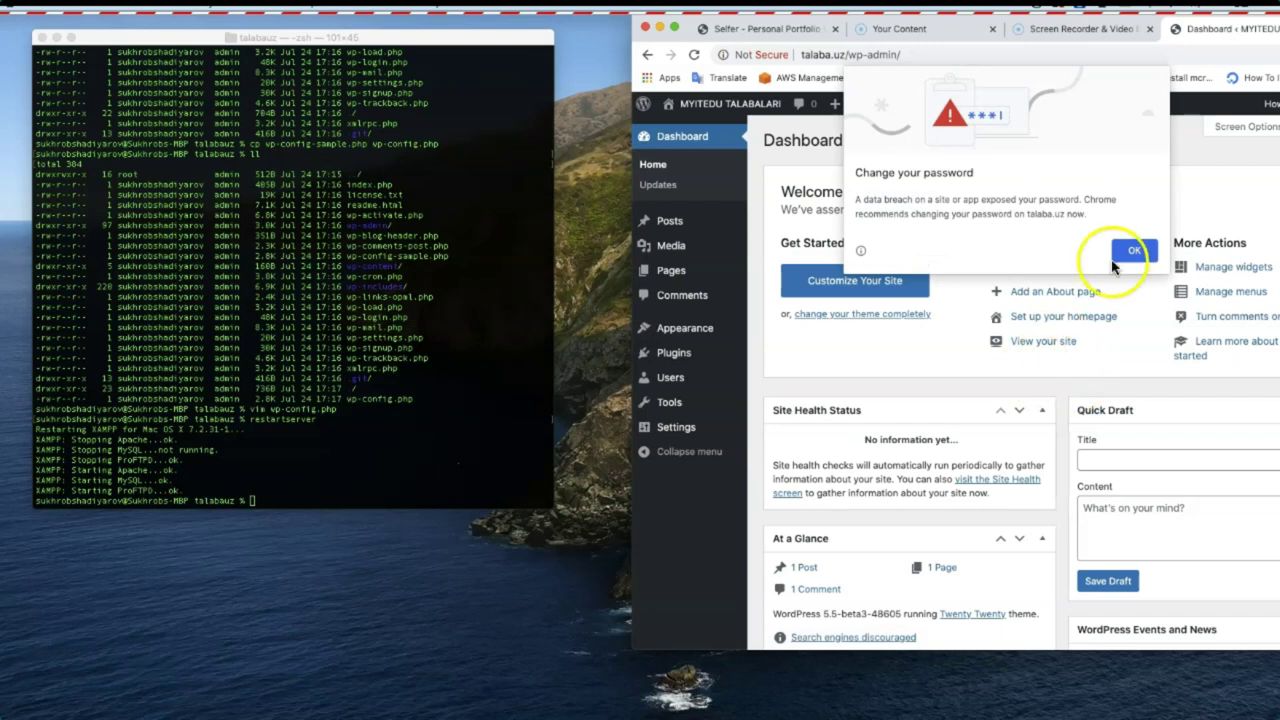
{"action": "left_click", "coordinate": [1130, 251]}
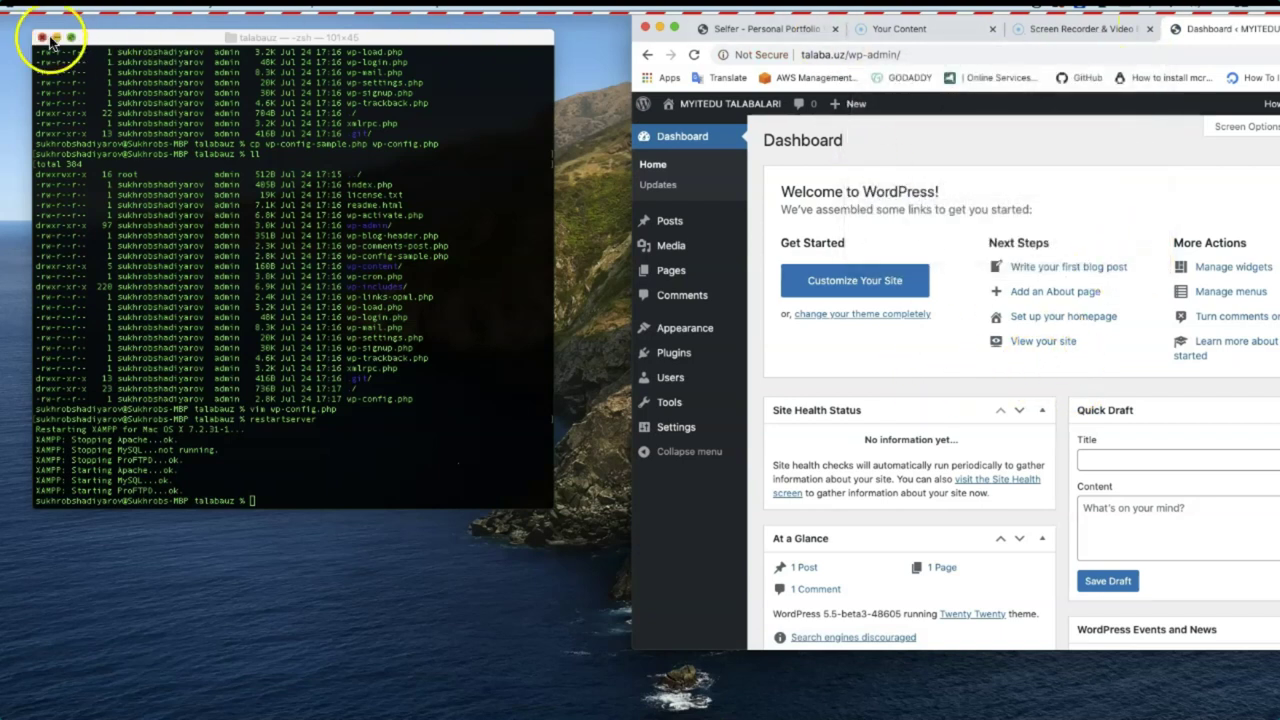
{"action": "left_click_drag", "start_coordinate": [966, 40], "coordinate": [902, 40]}
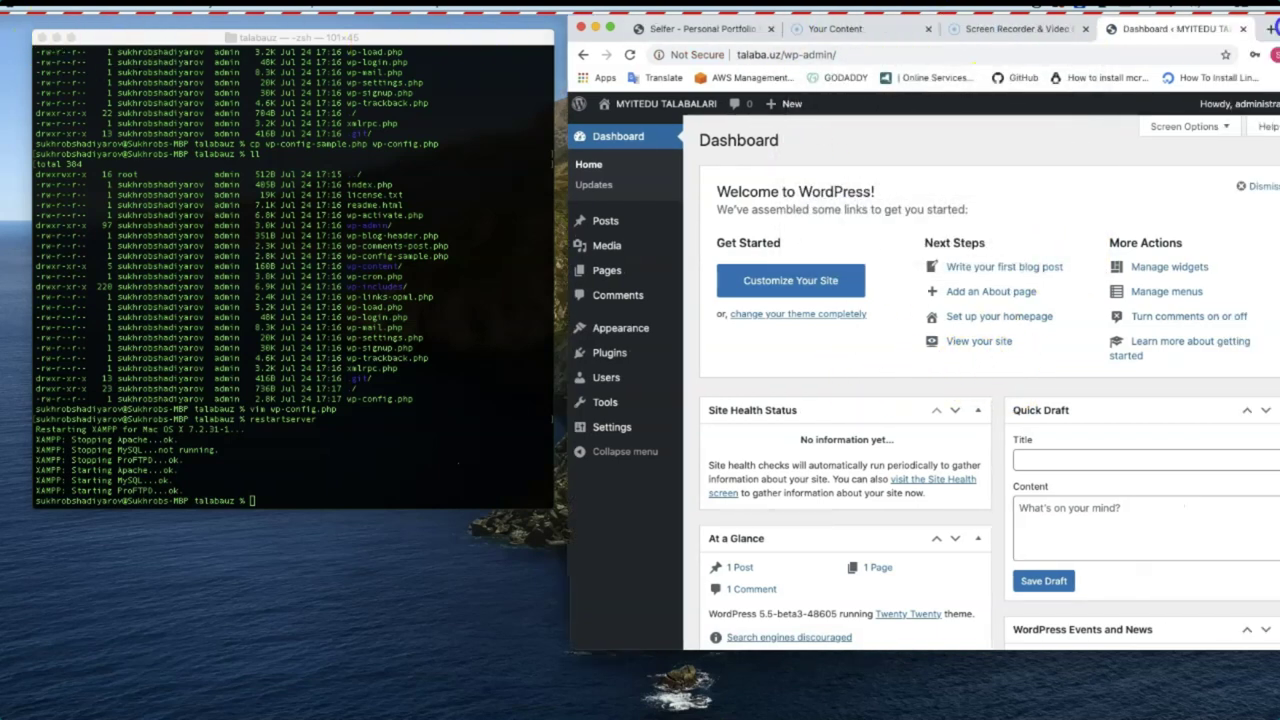
- Search the installed plugins list for 'builder'
{"action": "left_click", "coordinate": [615, 355]}
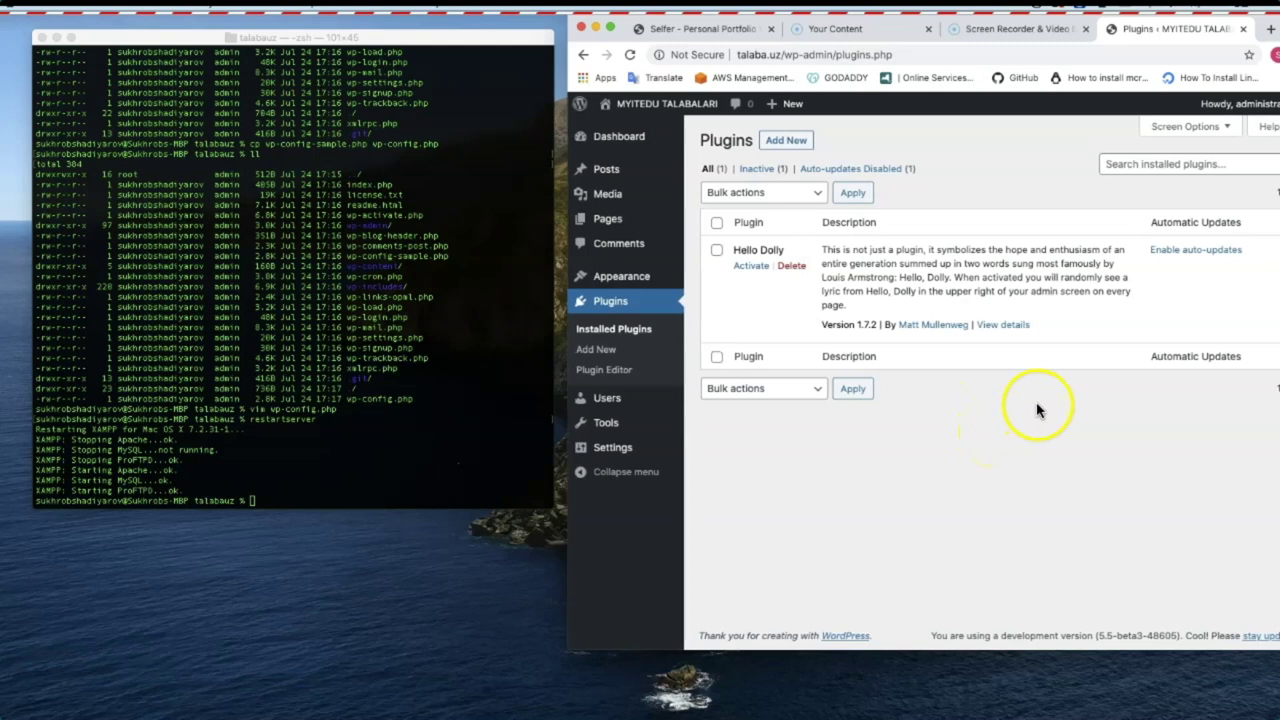
{"action": "left_click", "coordinate": [1192, 165]}
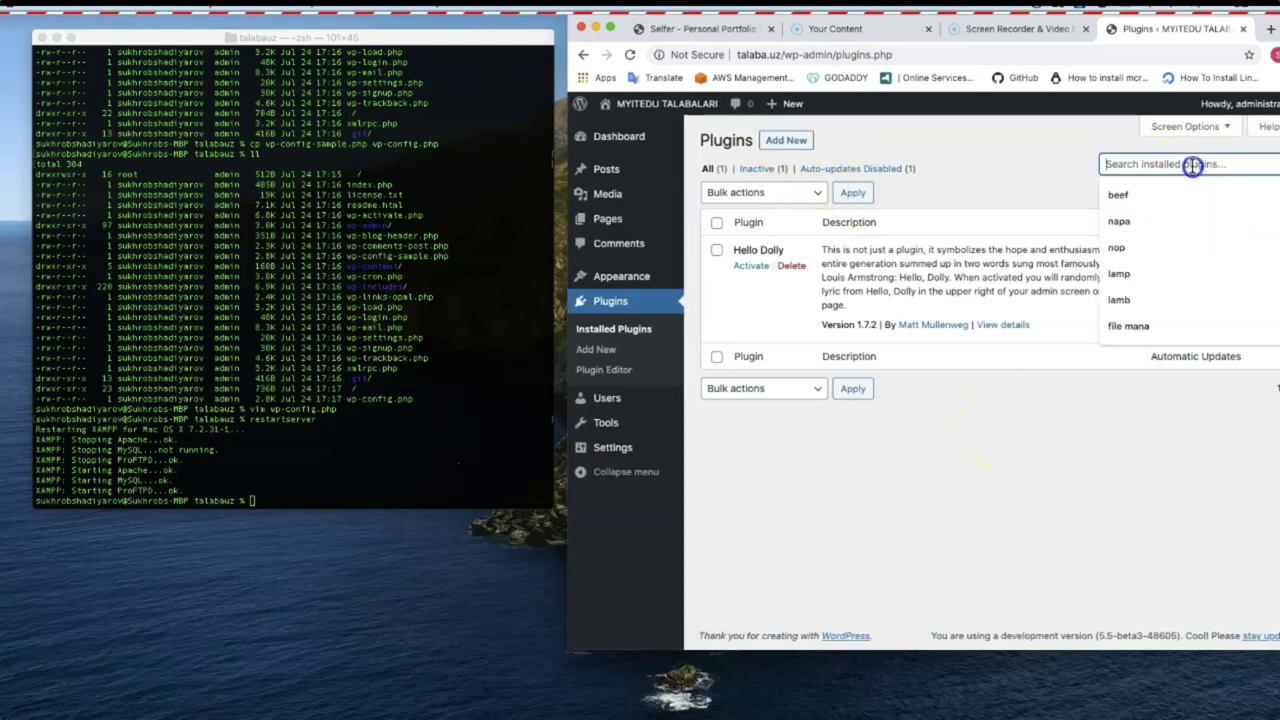
{"action": "type", "text": "bu"}
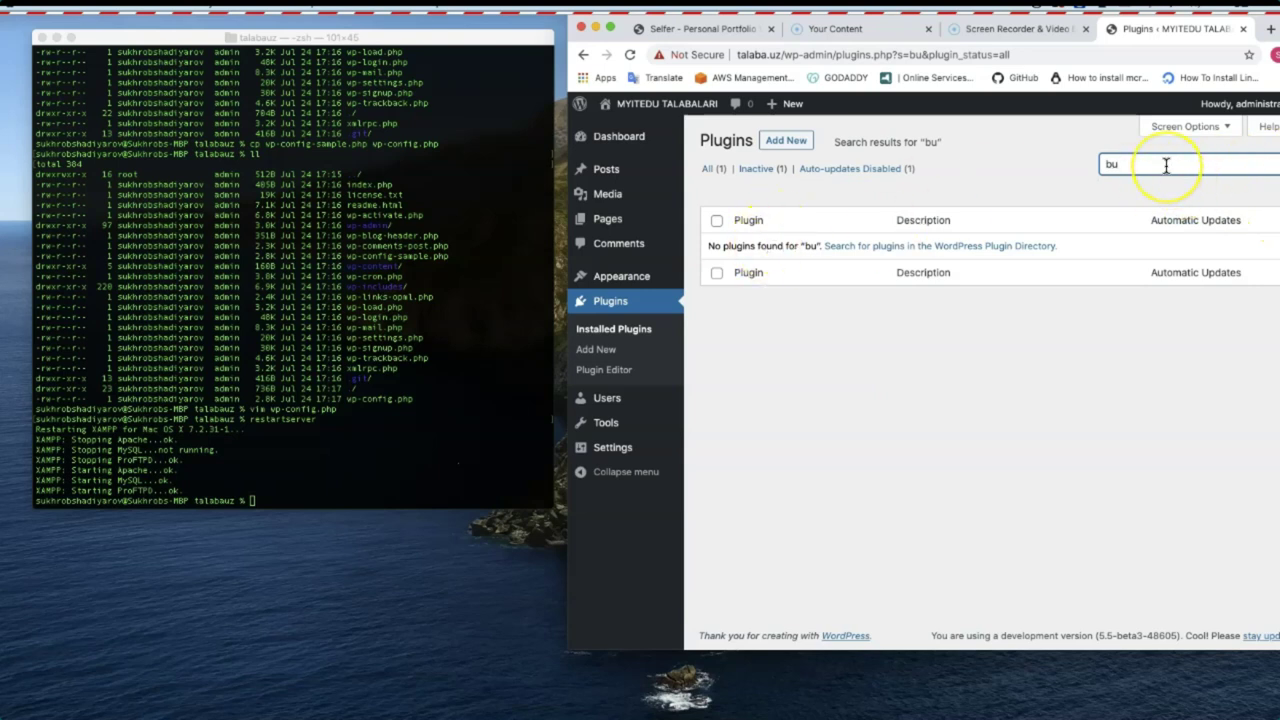
{"action": "type", "text": "il"}
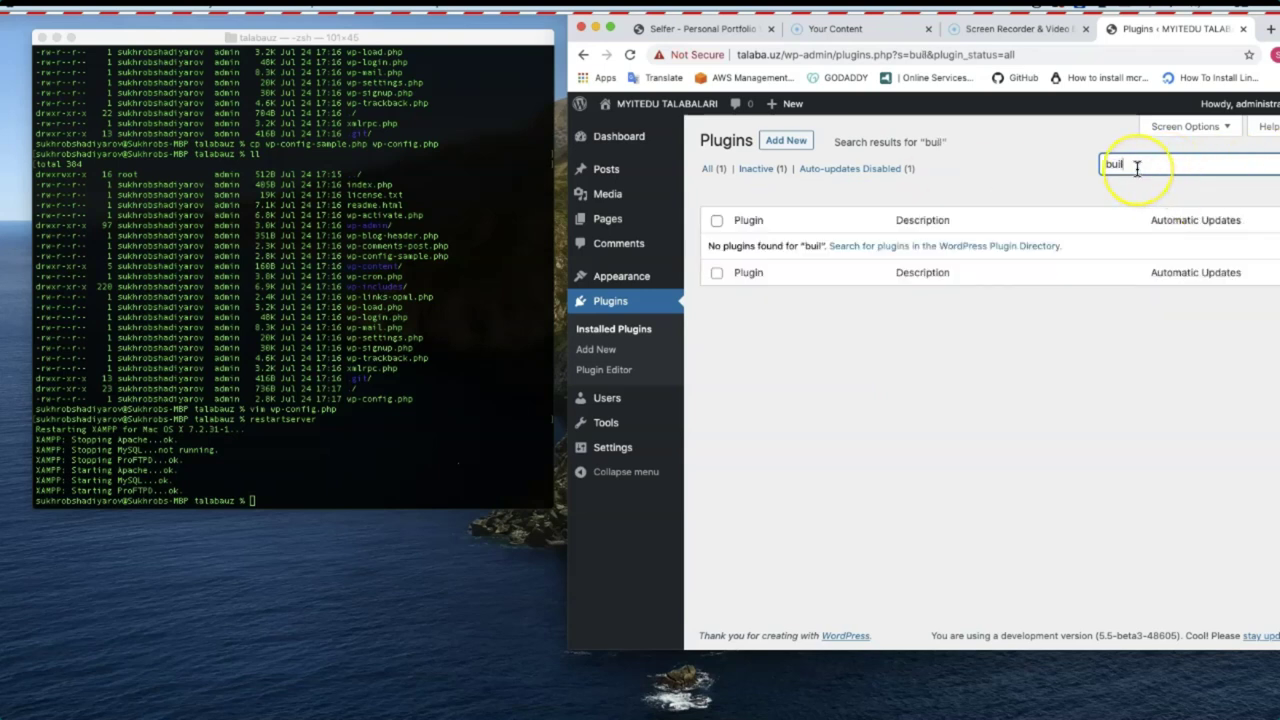
{"action": "type", "text": "der"}
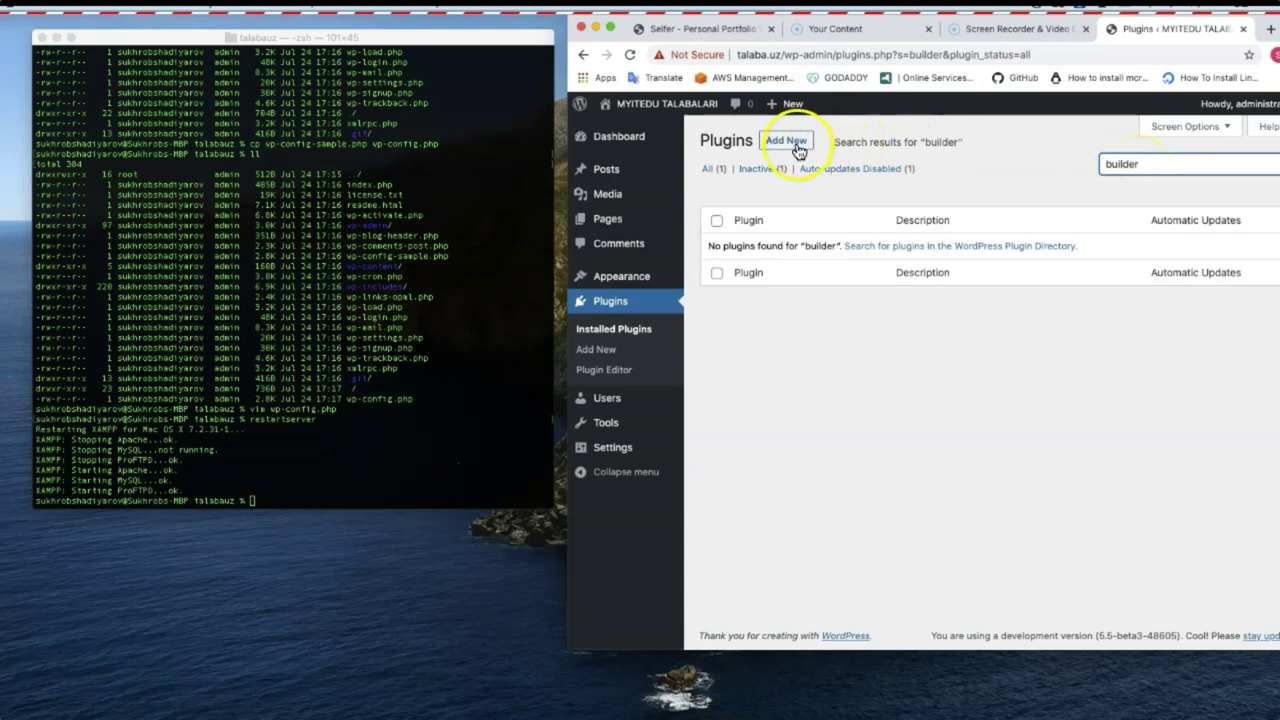
- Search Add New for 'builder', install Elementor Page Builder, and choose FTPS (SSL) in Connection Information
{"action": "left_click", "coordinate": [787, 140]}
{"action": "left_click", "coordinate": [844, 218]}
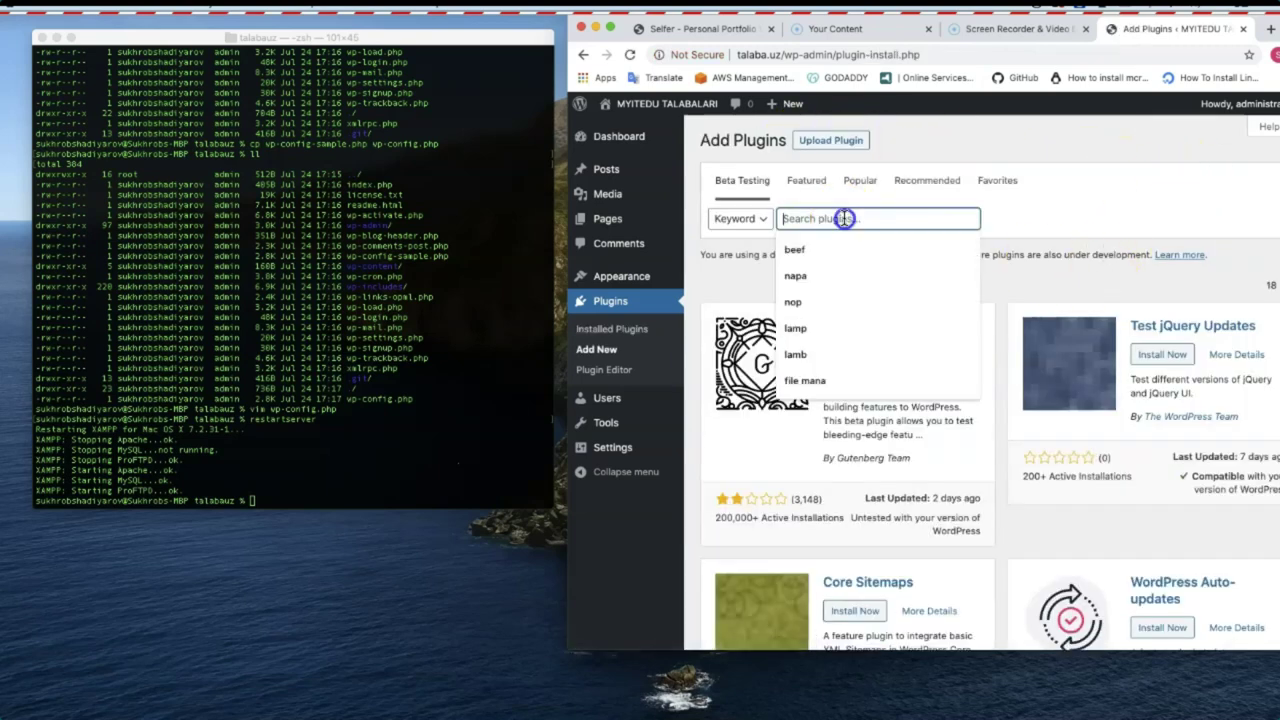
{"action": "type", "text": "buil"}
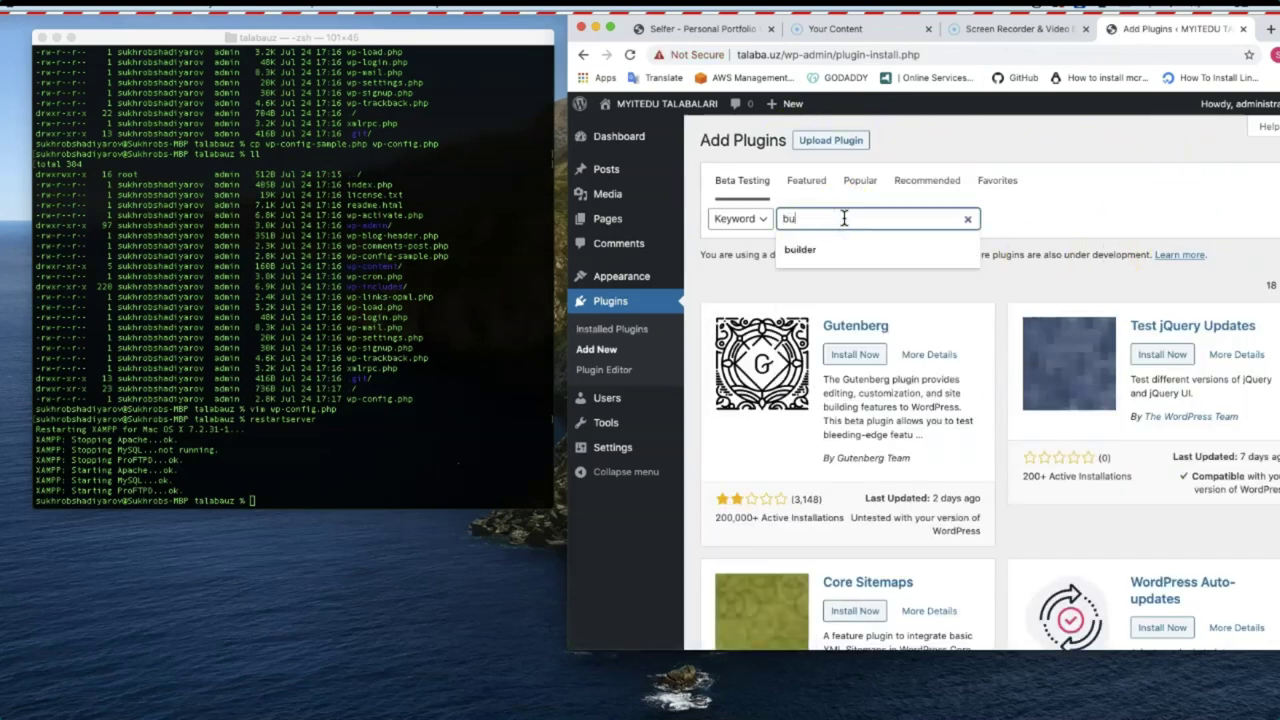
{"action": "type", "text": "der"}
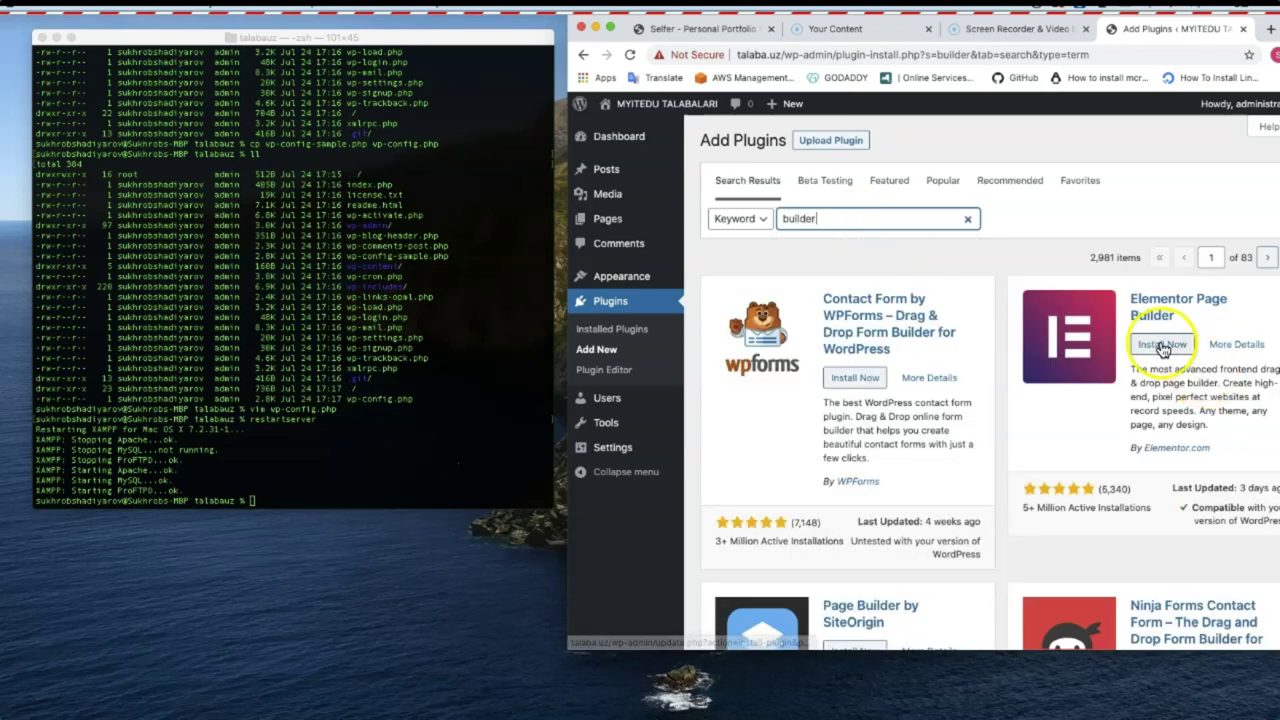
{"action": "left_click", "coordinate": [1160, 345]}
{"action": "left_click_drag", "start_coordinate": [804, 168], "coordinate": [966, 470]}
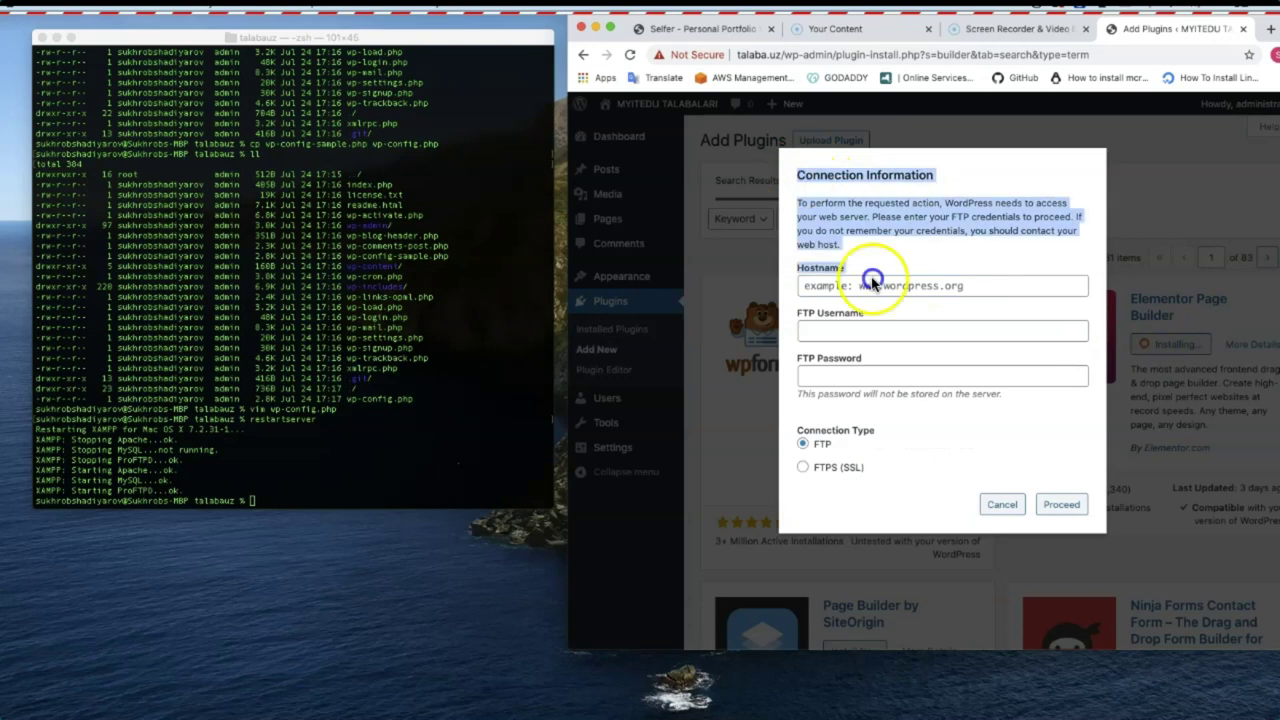
{"action": "left_click", "coordinate": [966, 470]}
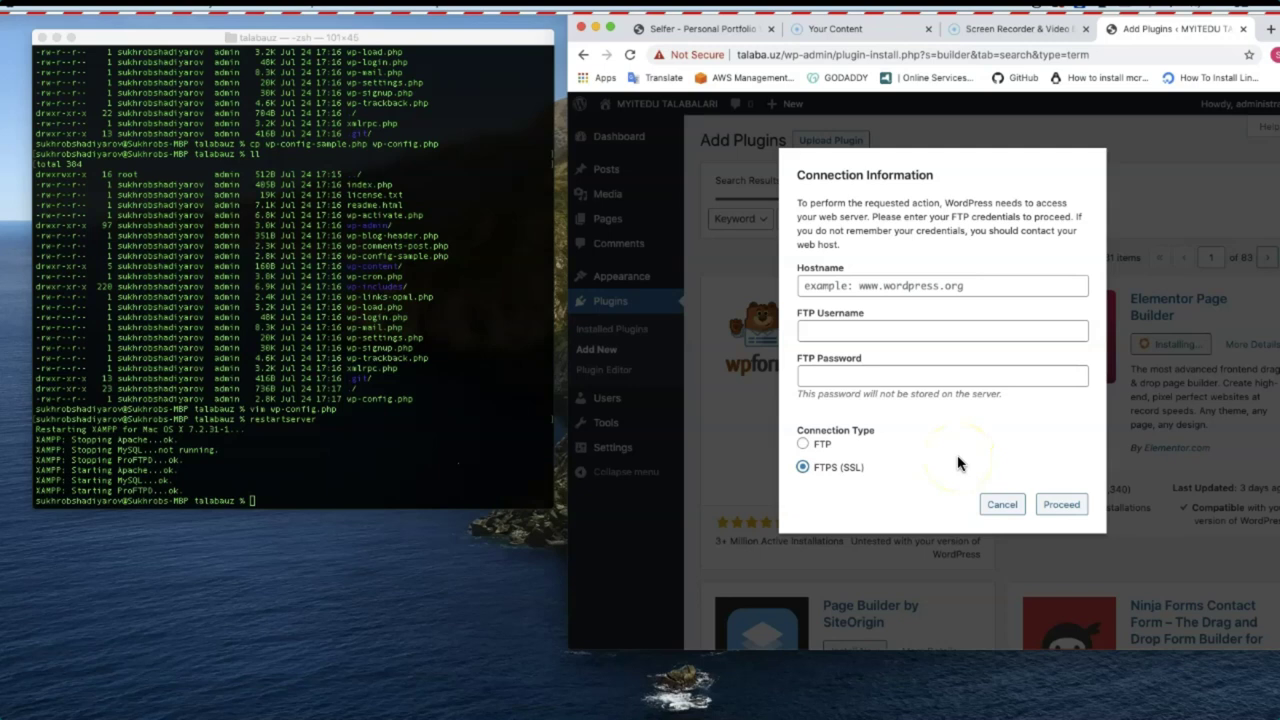
{"action": "left_click", "coordinate": [1001, 507]}
{"action": "left_click", "coordinate": [279, 479]}
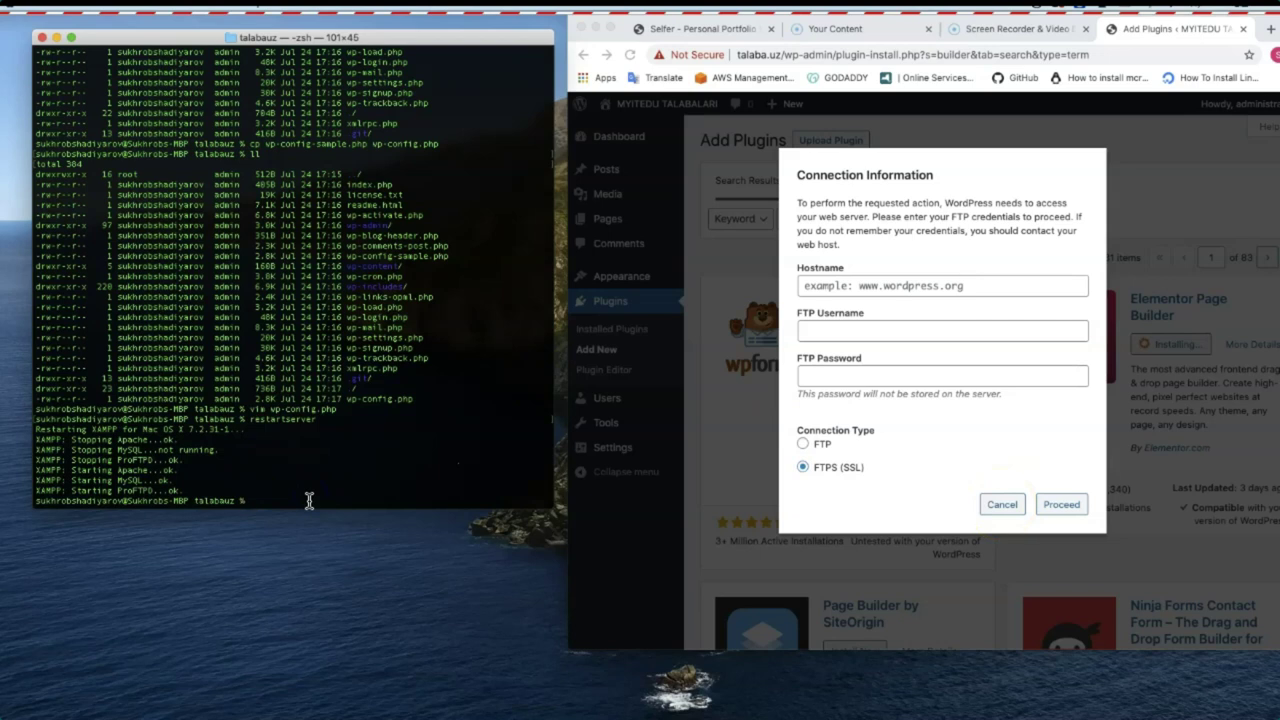
- Move into the wp-content folder and list its contents with ll
{"action": "type", "text": "cd "}
{"action": "type", "text": "wp-con"}
{"action": "key", "text": "Tab"}
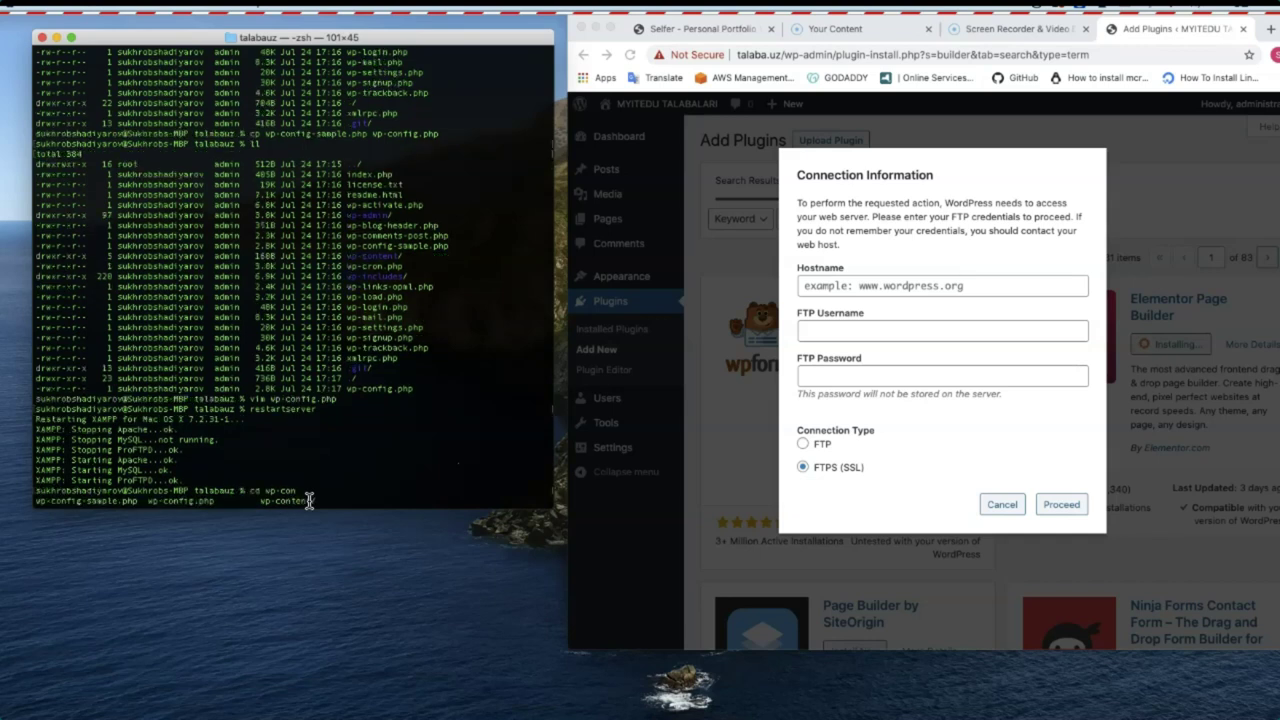
{"action": "type", "text": "t"}
{"action": "key", "text": "Tab"}
{"action": "key", "text": "Return"}
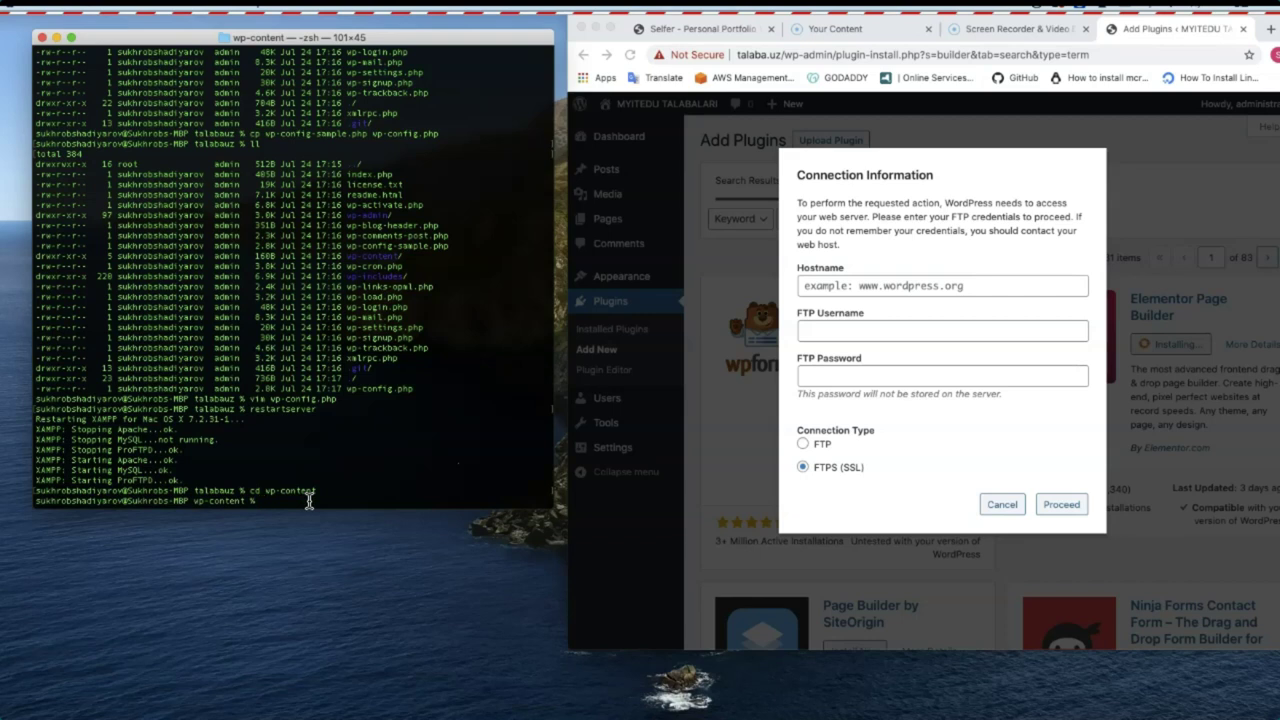
{"action": "type", "text": "ll"}
{"action": "key", "text": "Return"}
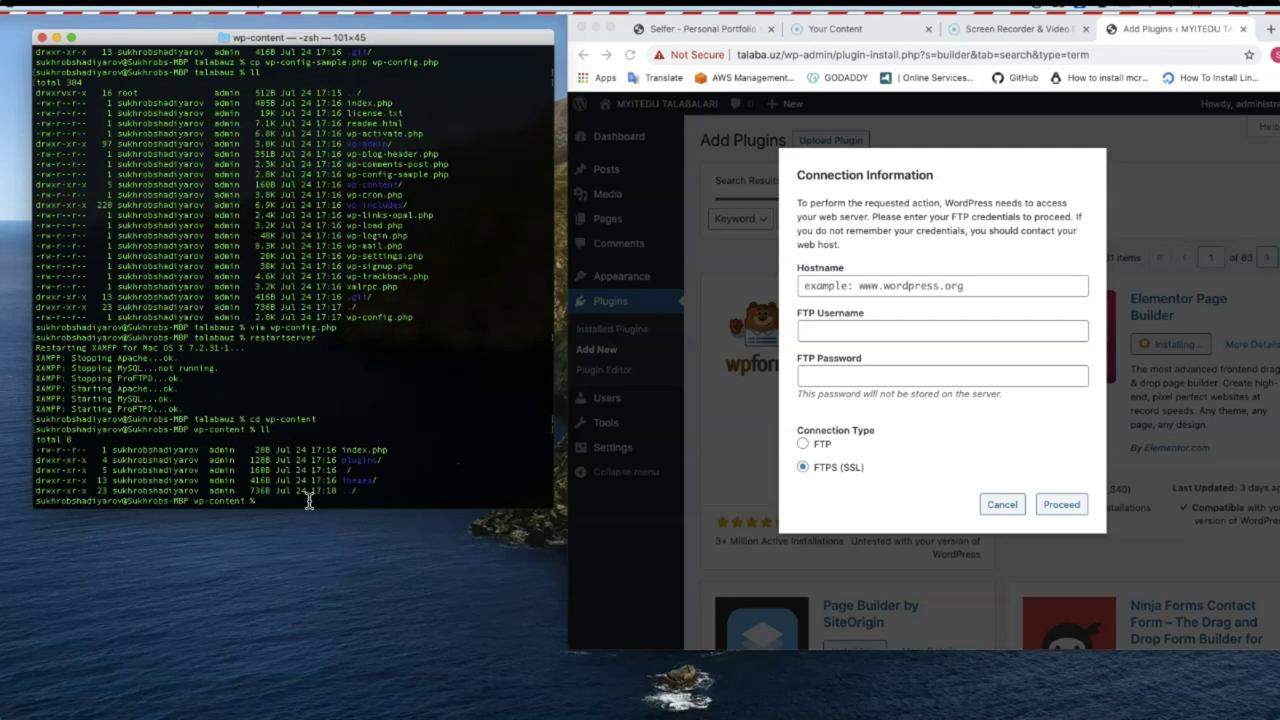
- Create the uploads/ folder with mkdir, confirm it with ll, and enter the vim wp-config.php command
{"action": "type", "text": "mkdir"}
{"action": "type", "text": " upload"}
{"action": "type", "text": "s/"}
{"action": "key", "text": "Return"}
{"action": "type", "text": "ll"}
{"action": "key", "text": "Return"}
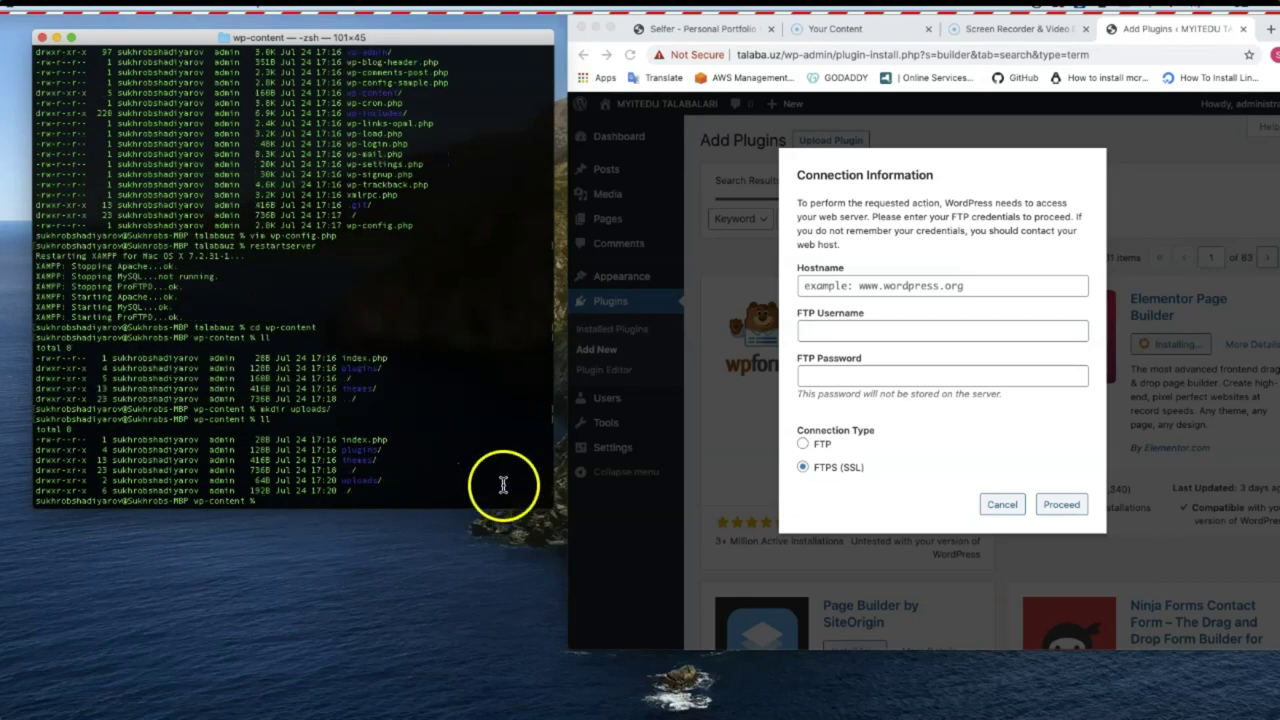
{"action": "double_click", "coordinate": [352, 480]}
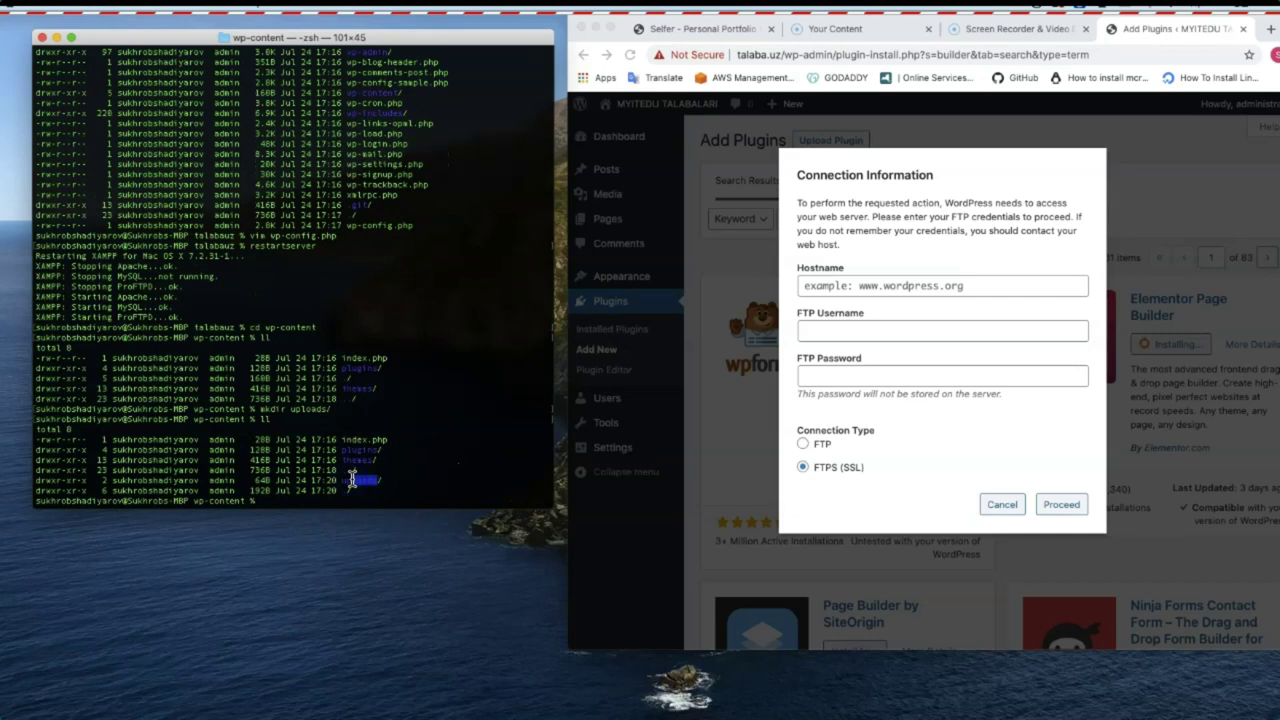
{"action": "left_click", "coordinate": [344, 500]}
{"action": "type", "text": "vim"}
{"action": "type", "text": "wp"}
{"action": "type", "text": "-config.php"}
- Quit the empty wp-config.php with :wq and navigate back up to the site's root folder
{"action": "key", "text": "Return"}
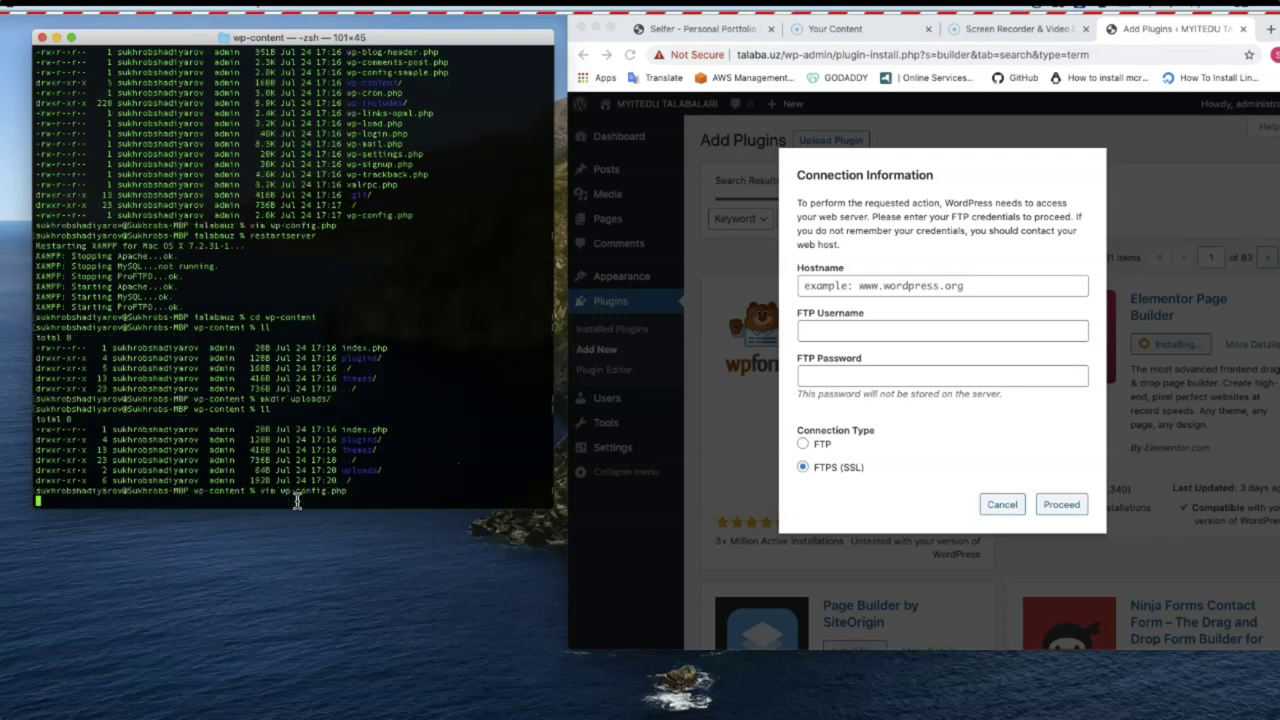
{"action": "type", "text": ":wq"}
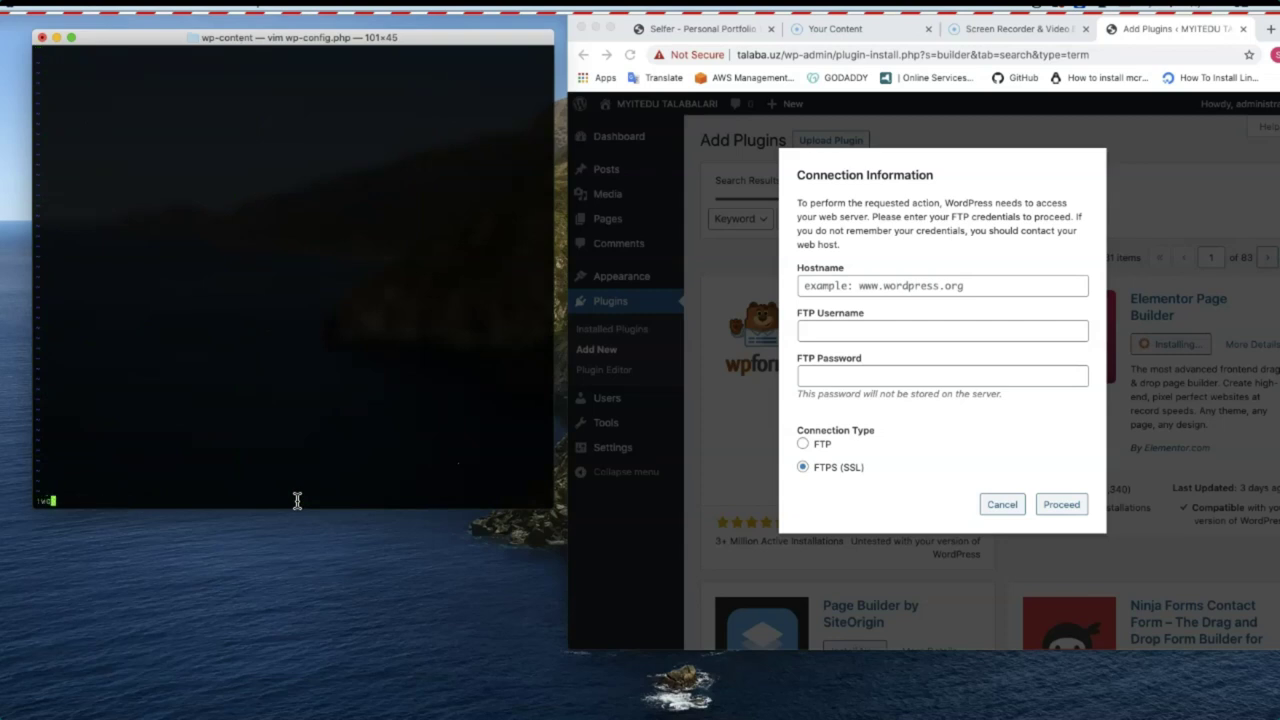
{"action": "key", "text": "Return"}
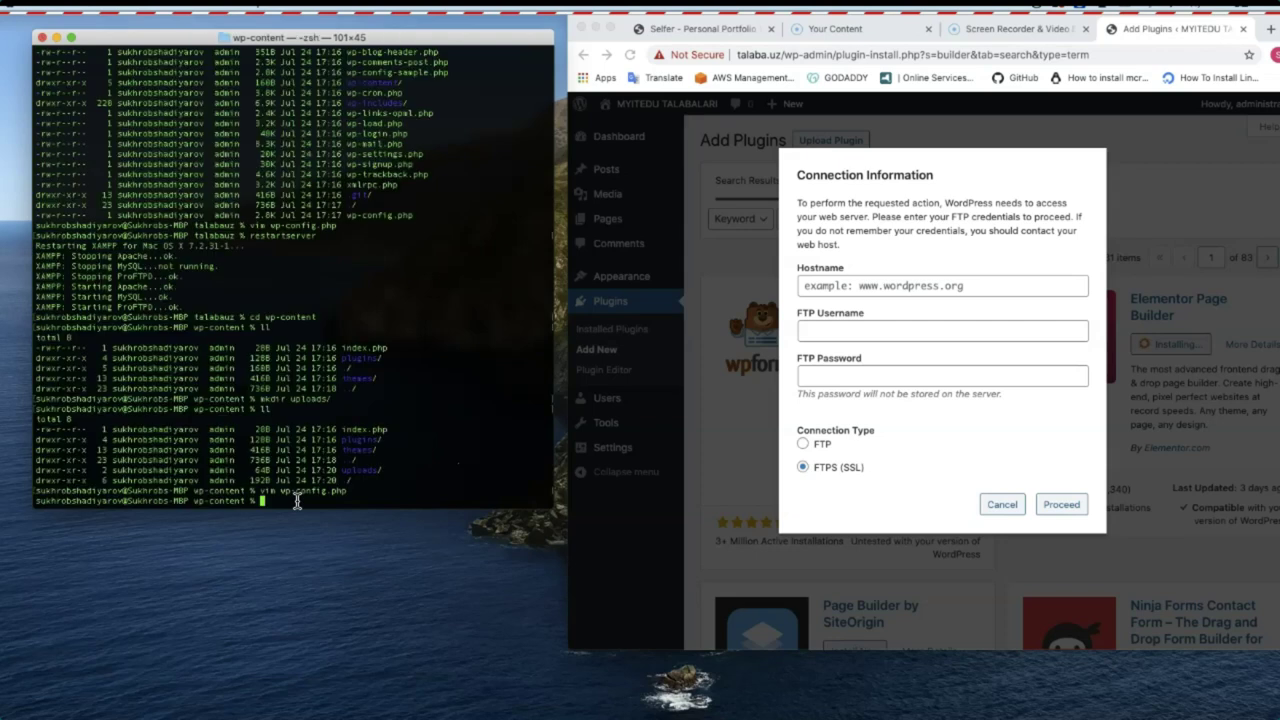
{"action": "type", "text": "cd "}
{"action": "type", "text": "talaba"}
{"action": "type", "text": "uz"}
{"action": "key", "text": "Return"}
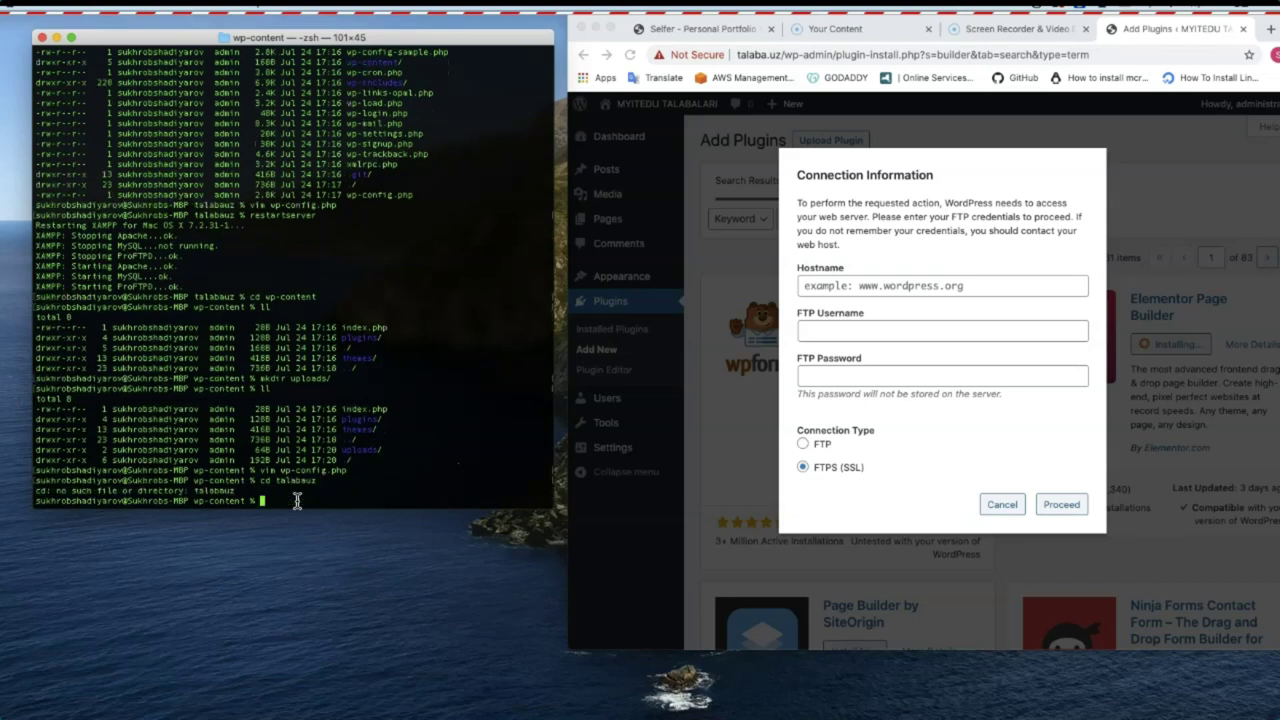
{"action": "type", "text": "cd .."}
{"action": "key", "text": "Return"}
{"action": "type", "text": "cd talaba"}
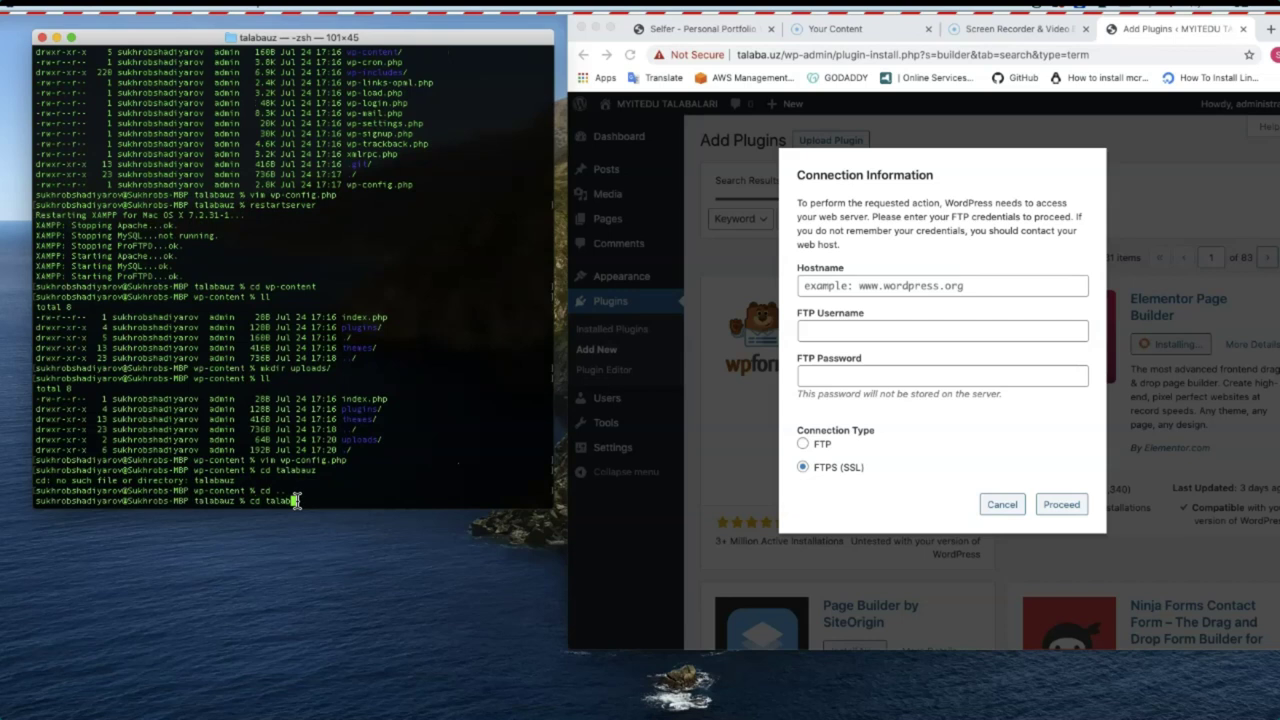
{"action": "key", "text": "Return"}
{"action": "type", "text": "cd.."}
{"action": "key", "text": "Return"}
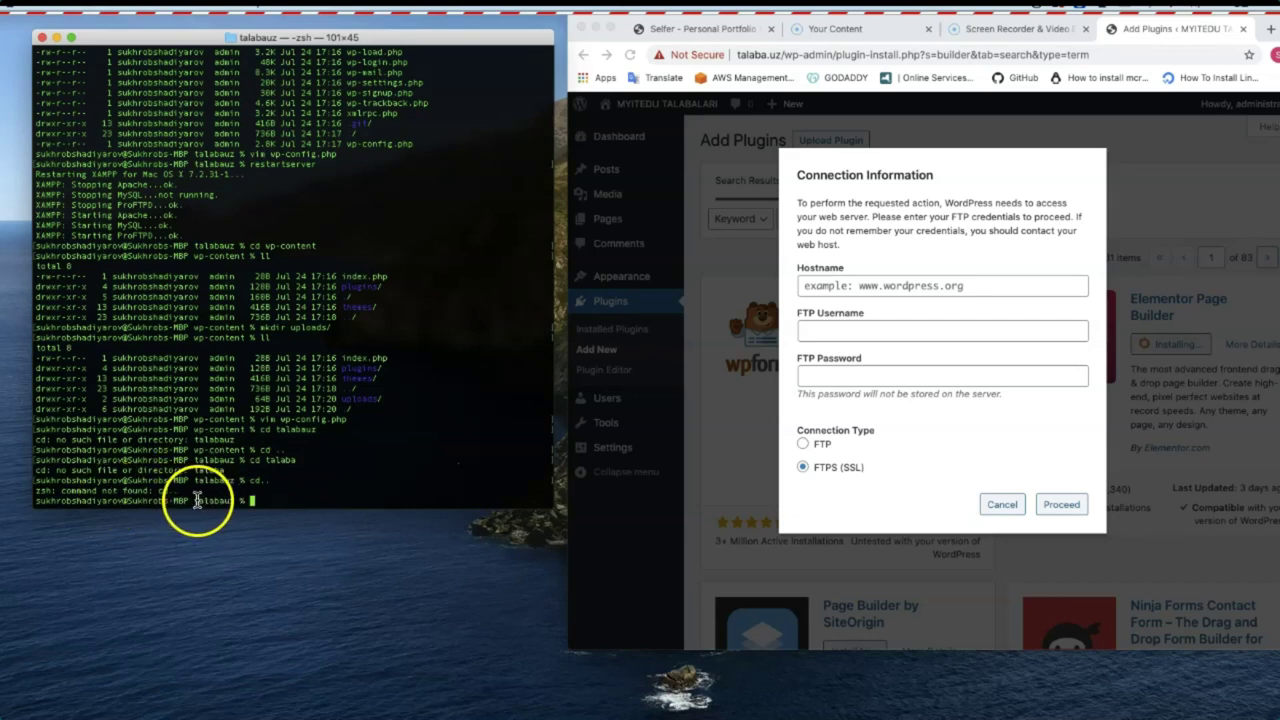
- Open the site's wp-config.php in vim and add a blank line after the WP_DEBUG define
{"action": "type", "text": "vim wp"}
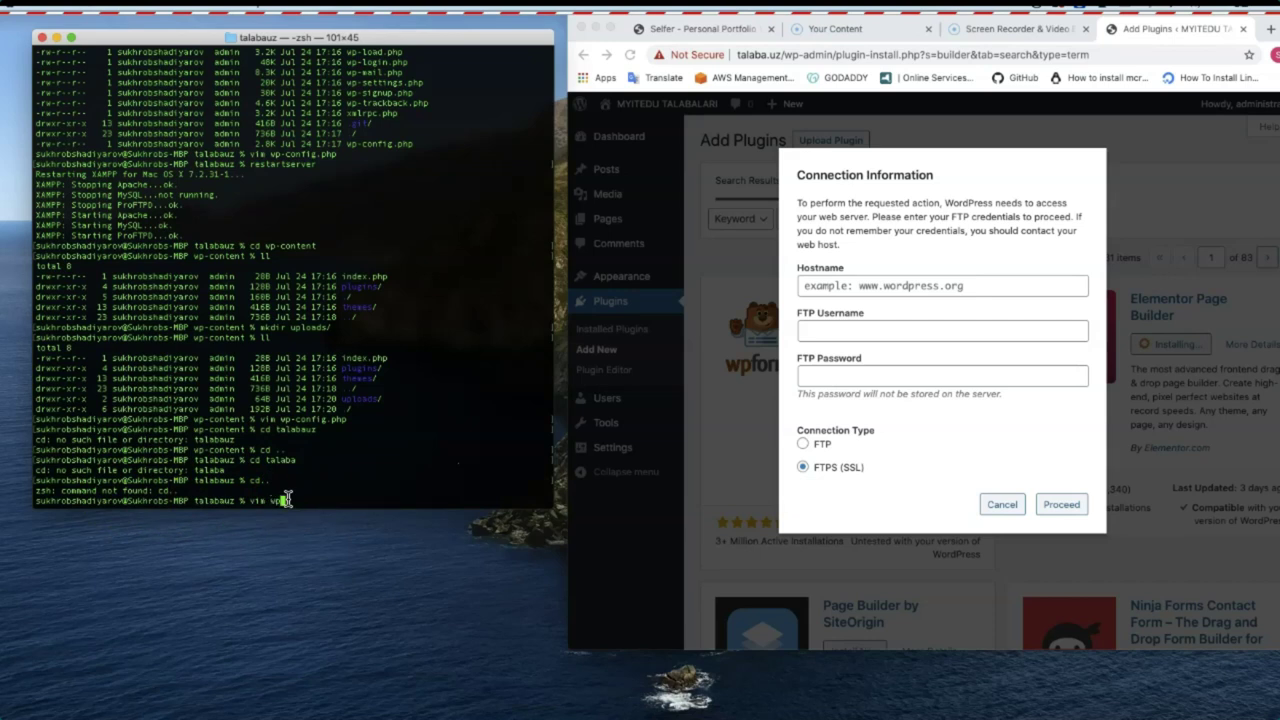
{"action": "type", "text": "-conf"}
{"action": "type", "text": "ig"}
{"action": "type", "text": ".php"}
{"action": "key", "text": "Return"}
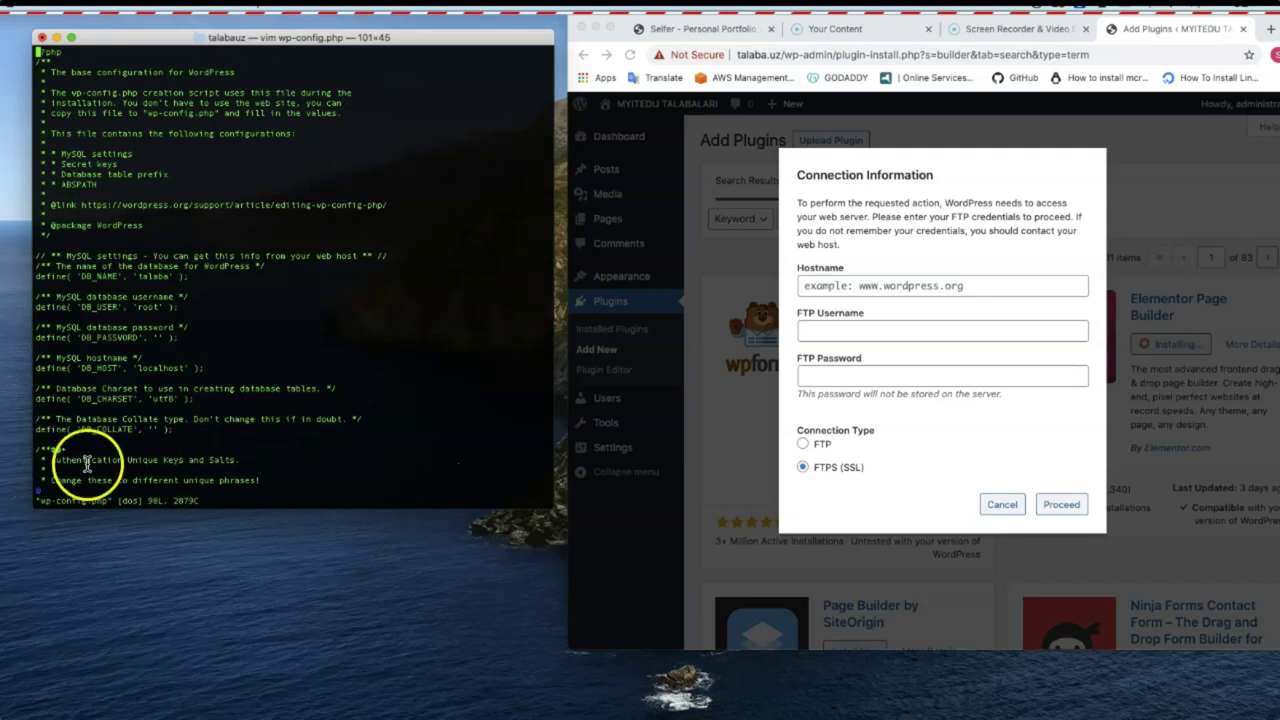
{"action": "scroll", "coordinate": [100, 460], "scroll_direction": "down", "scroll_amount": 13}
{"action": "scroll", "coordinate": [100, 465], "scroll_direction": "down", "scroll_amount": 5}
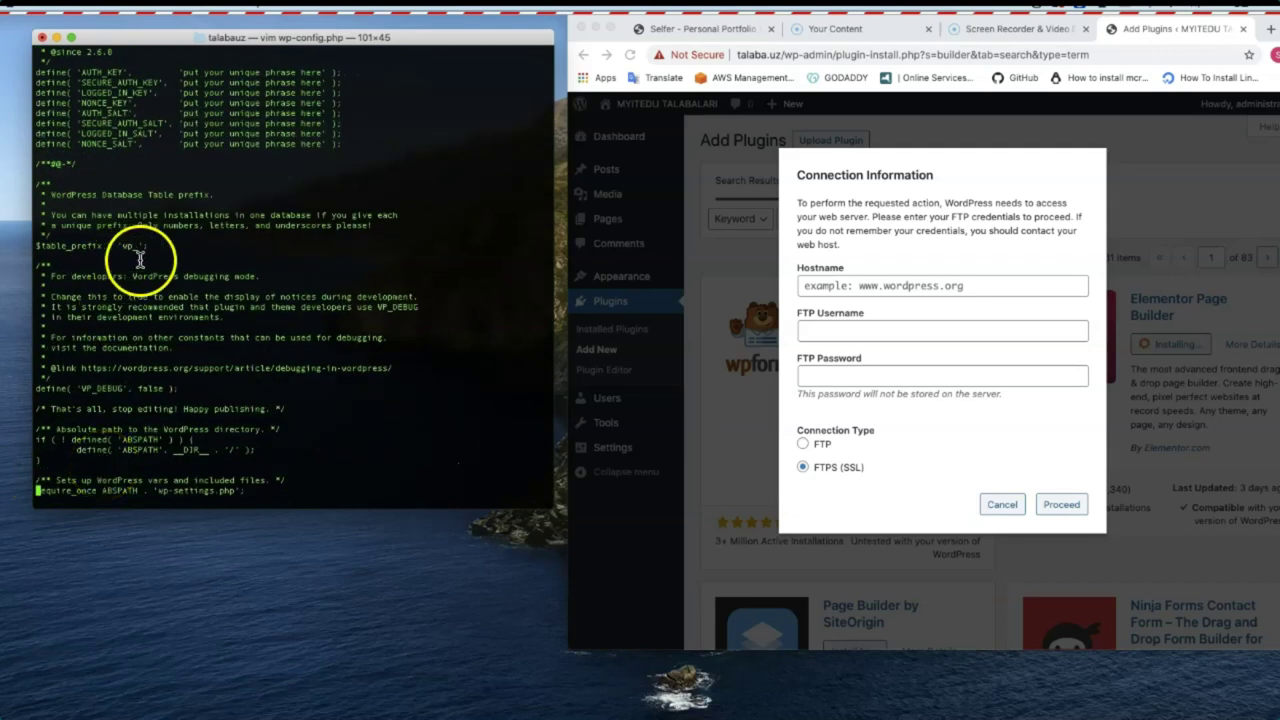
{"action": "key", "text": "Up"}
{"action": "key", "text": "Up"}
{"action": "key", "text": "Up"}
{"action": "key", "text": "Up"}
{"action": "key", "text": "Up"}
{"action": "key", "text": "Up"}
{"action": "key", "text": "Up"}
{"action": "key", "text": "Up"}
{"action": "key", "text": "Up"}
{"action": "key", "text": "Up"}
{"action": "key", "text": "Right"}
{"action": "key", "text": "Right"}
{"action": "key", "text": "Right"}
{"action": "key", "text": "Right"}
{"action": "key", "text": "Right"}
{"action": "key", "text": "Right"}
{"action": "key", "text": "Right"}
{"action": "key", "text": "Right"}
{"action": "key", "text": "Right"}
{"action": "key", "text": "Right"}
{"action": "key", "text": "Right"}
{"action": "key", "text": "Right"}
{"action": "key", "text": "Right"}
{"action": "key", "text": "Right"}
{"action": "key", "text": "Right"}
{"action": "key", "text": "Right"}
{"action": "key", "text": "Right"}
{"action": "key", "text": "Right"}
{"action": "key", "text": "Right"}
{"action": "key", "text": "a"}
{"action": "key", "text": "Right"}
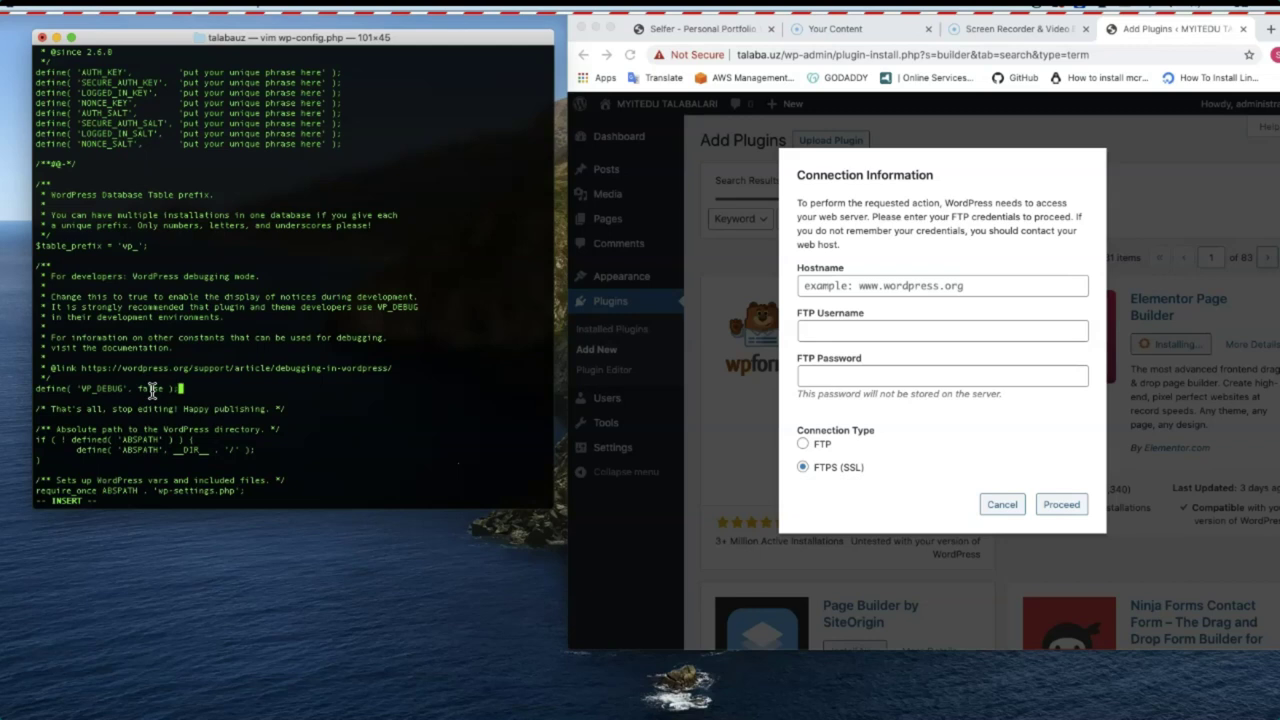
{"action": "key", "text": "Return"}
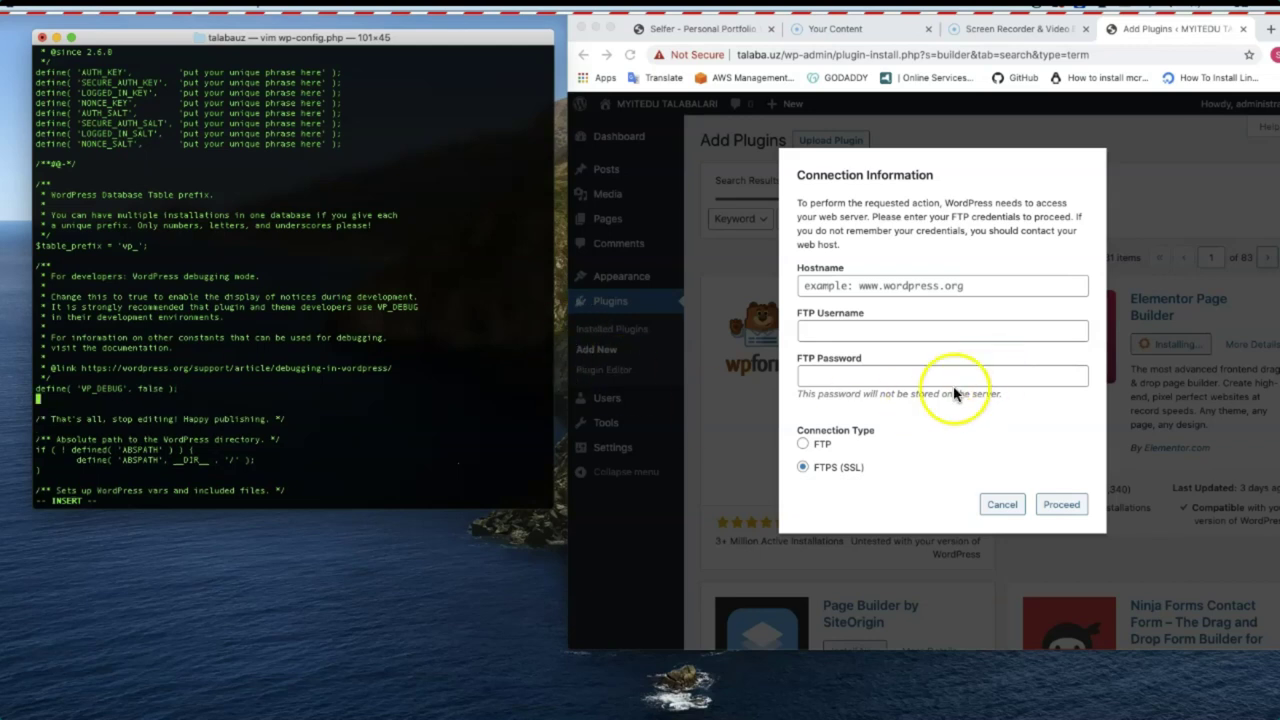
{"action": "left_click", "coordinate": [1270, 29]}
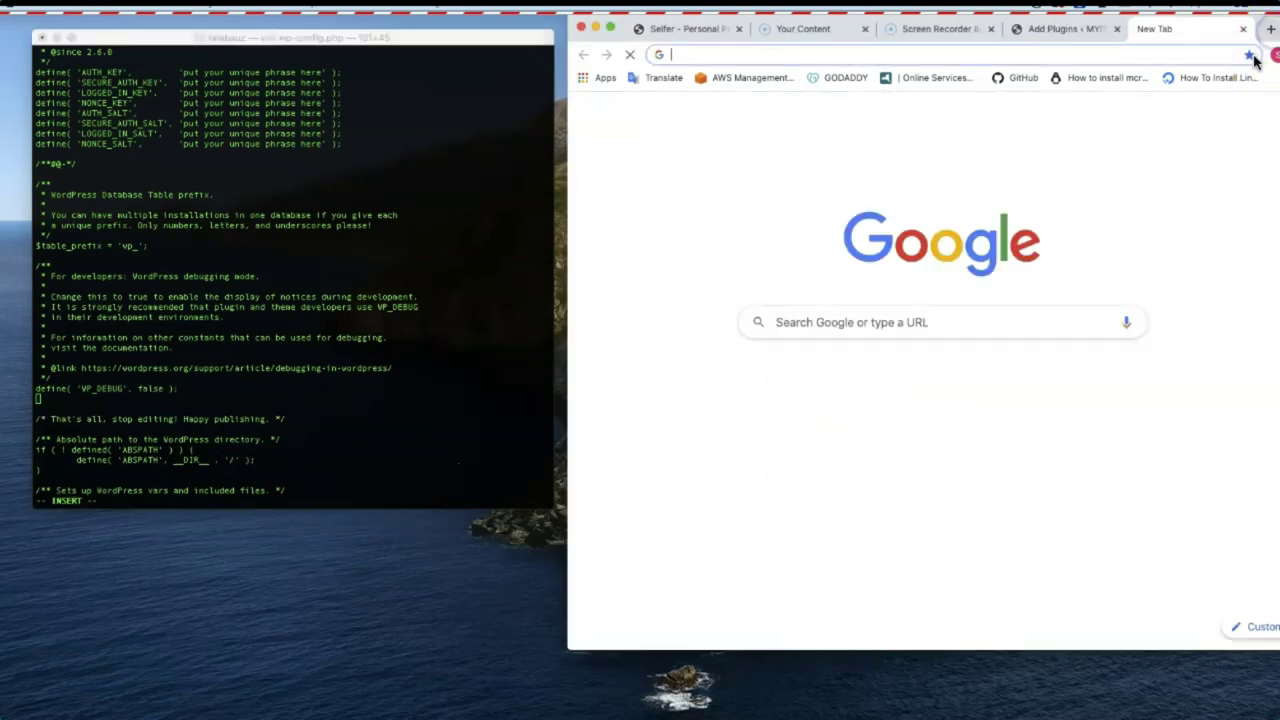
- Open the bookmarked barrykooij.com localhost plugins article and select the define('FS_METHOD', 'direct'); line
{"action": "left_click", "coordinate": [1271, 77]}
{"action": "left_click", "coordinate": [1160, 436]}
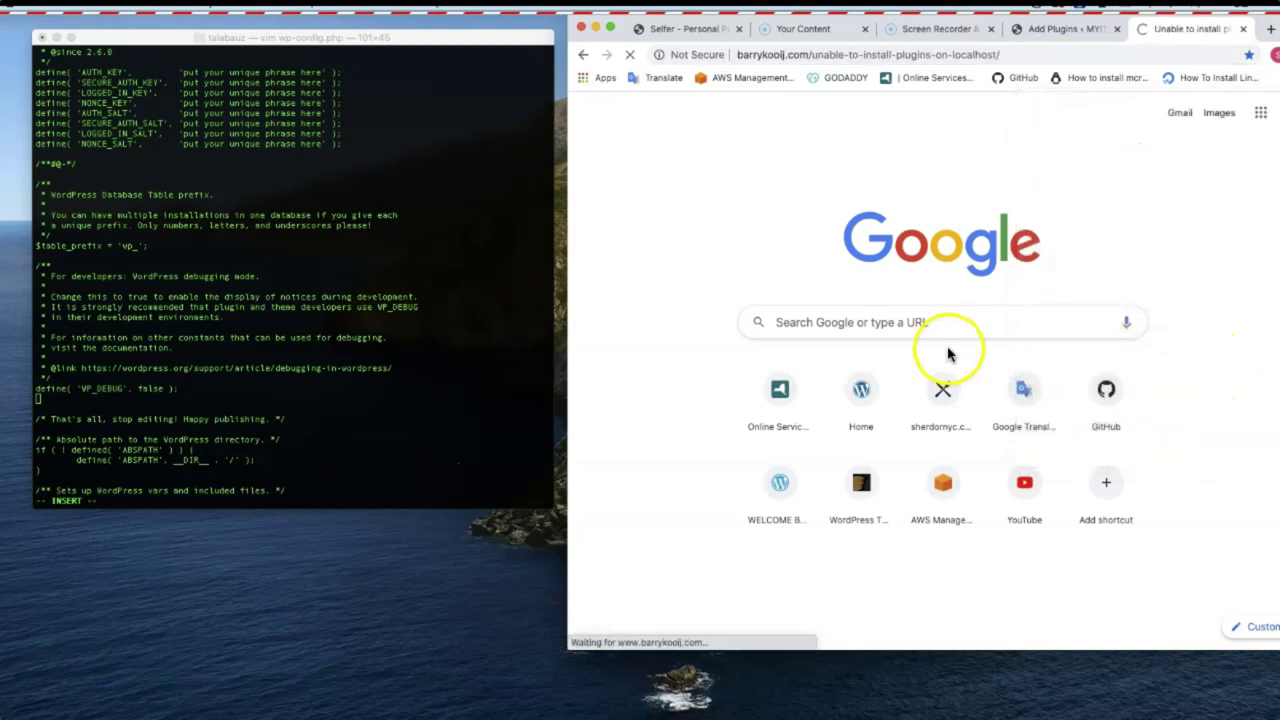
{"action": "scroll", "coordinate": [947, 347], "scroll_direction": "down", "scroll_amount": 3}
{"action": "scroll", "coordinate": [947, 347], "scroll_direction": "down", "scroll_amount": 3}
{"action": "scroll", "coordinate": [947, 347], "scroll_direction": "down", "scroll_amount": 1}
{"action": "scroll", "coordinate": [947, 347], "scroll_direction": "down", "scroll_amount": 3}
{"action": "left_click_drag", "start_coordinate": [1131, 343], "coordinate": [898, 345]}
{"action": "key", "text": "super+c"}
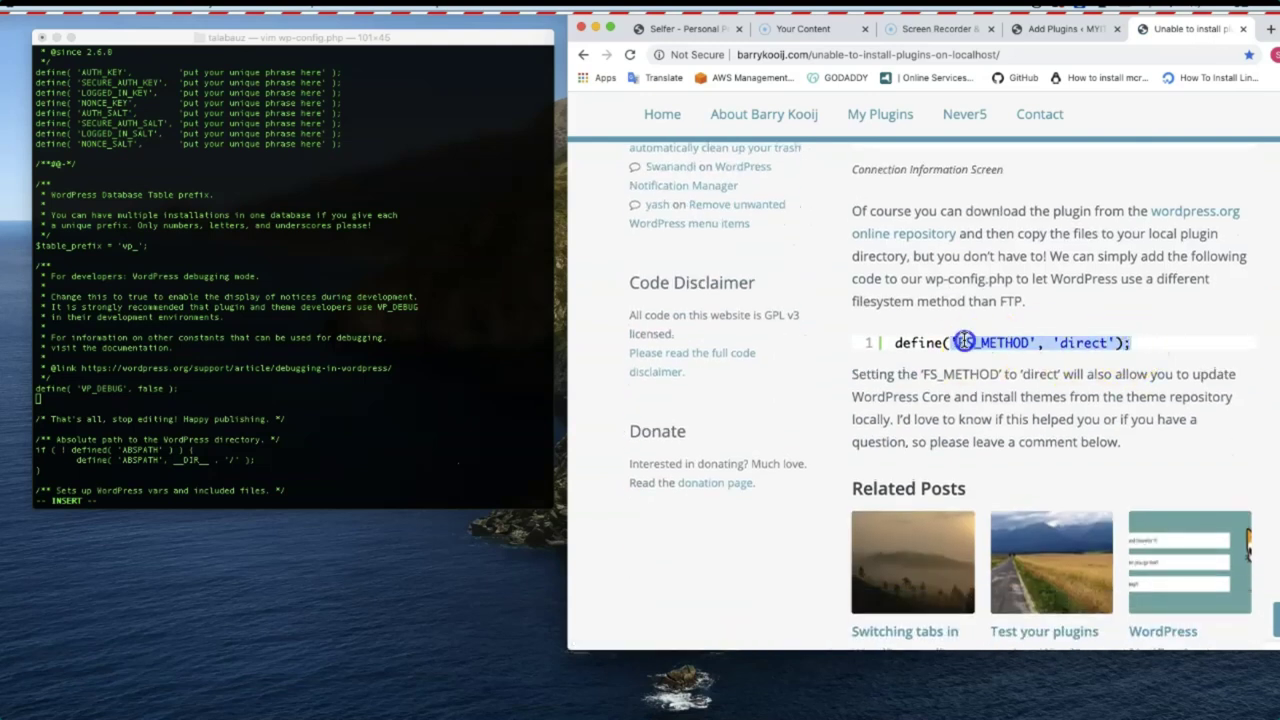
{"action": "left_click", "coordinate": [357, 443]}
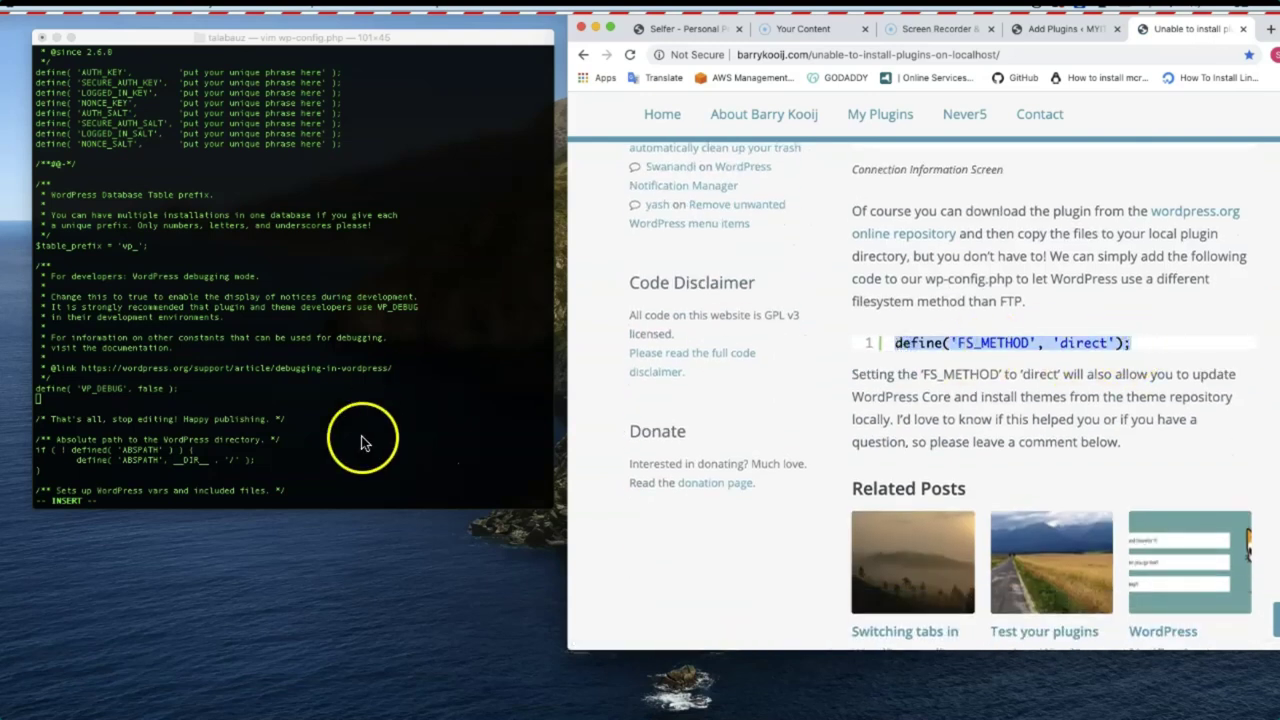
- Paste the FS_METHOD line into wp-config.php and save it with :wq
{"action": "key", "text": "super+v"}
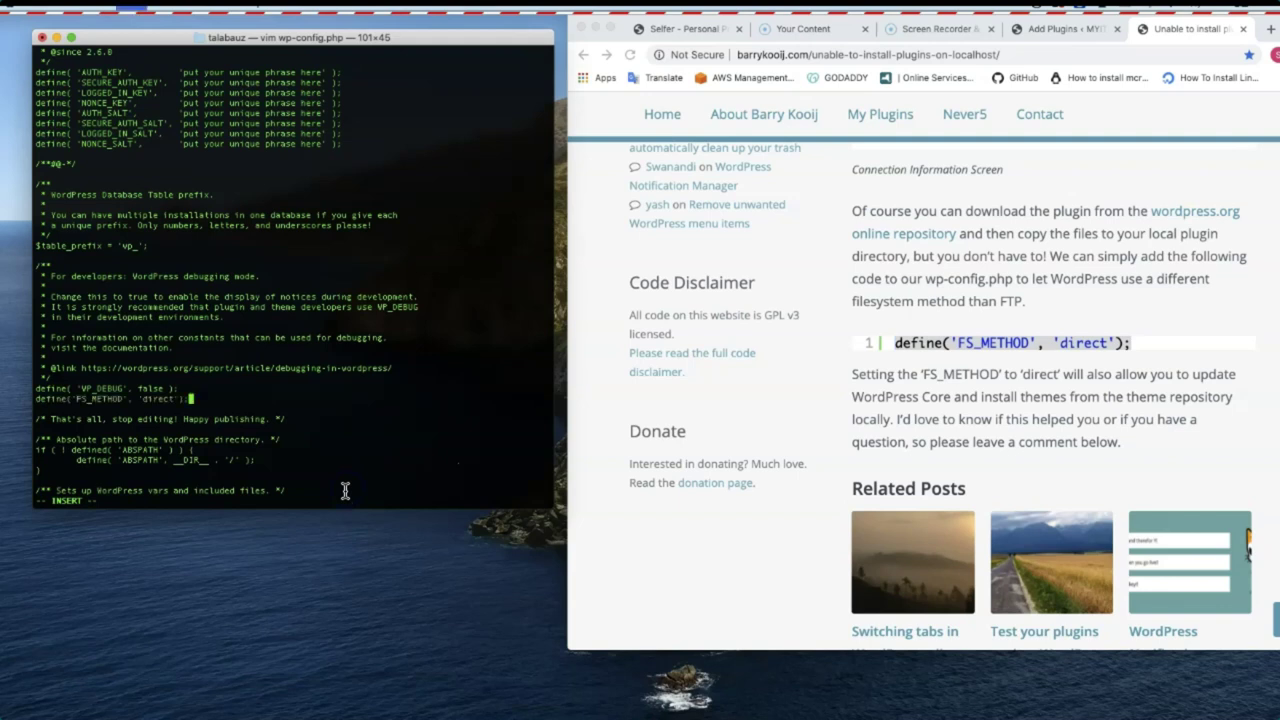
{"action": "key", "text": "Escape"}
{"action": "type", "text": ":wq!"}
{"action": "key", "text": "Return"}
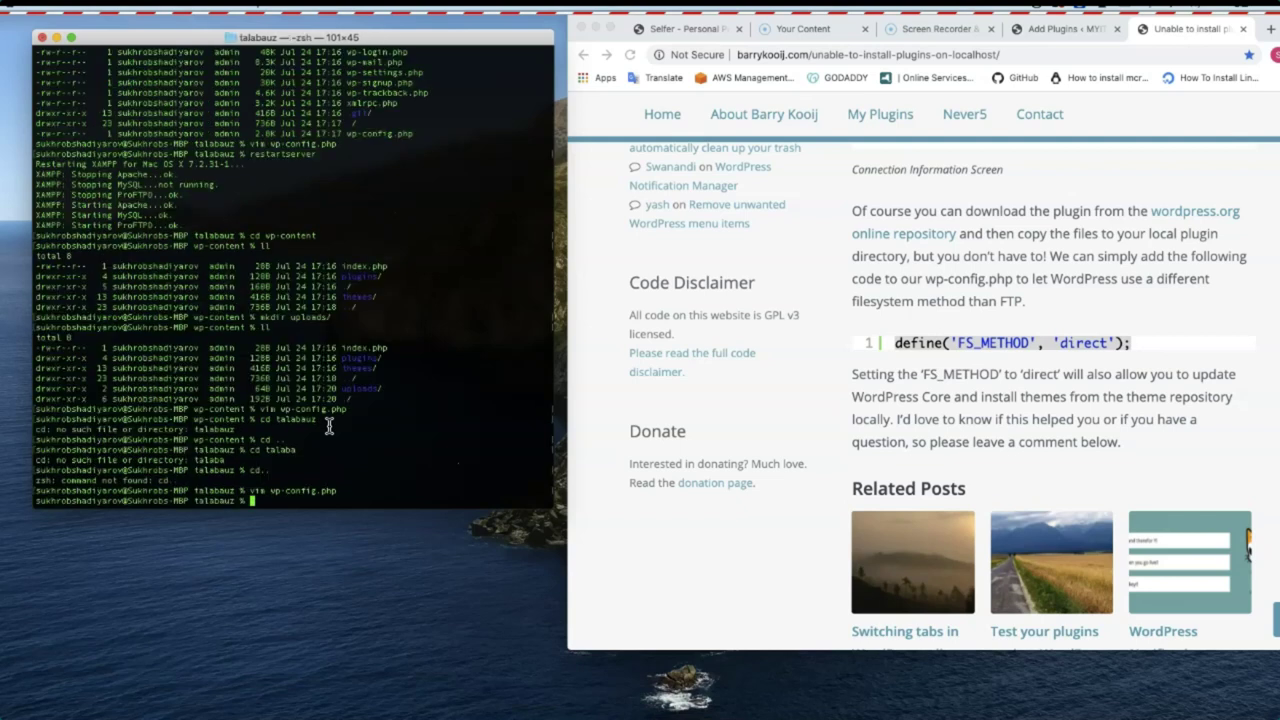
- Run sudo chmod -R 777 ../talabauz to open up the site folder's permissions
{"action": "left_click", "coordinate": [320, 420]}
{"action": "type", "text": "sudo chmod 777"}
{"action": "key", "text": "Return"}
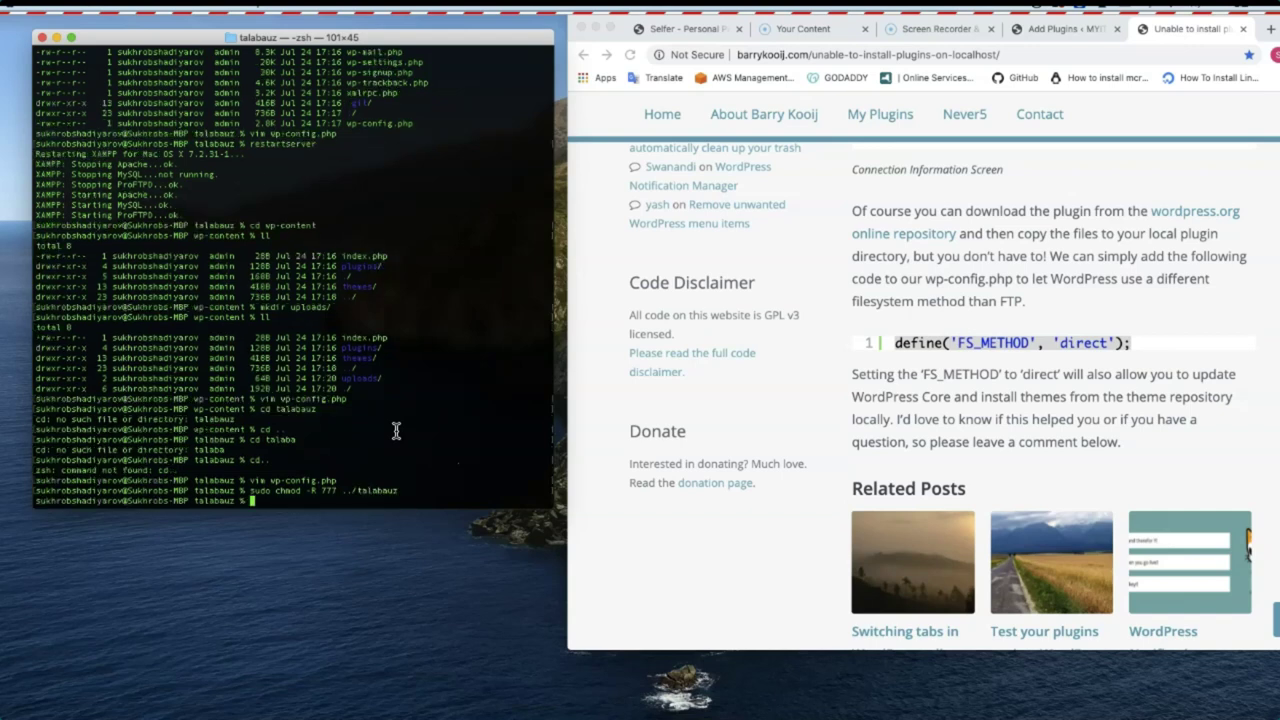
{"action": "left_click", "coordinate": [670, 30]}
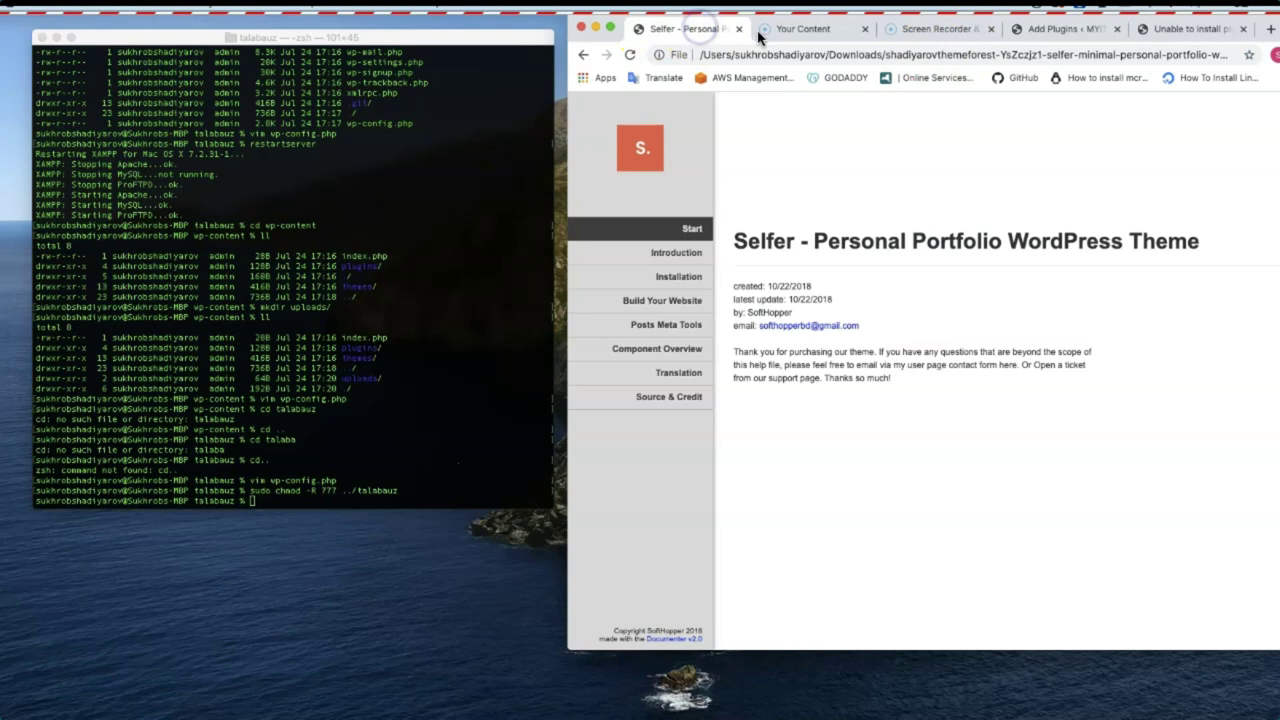
- Cancel the FTP dialog, reload Add Plugins, install and activate Elementor, then go to Appearance > Themes
{"action": "left_click", "coordinate": [1065, 28]}
{"action": "left_click", "coordinate": [1012, 504]}
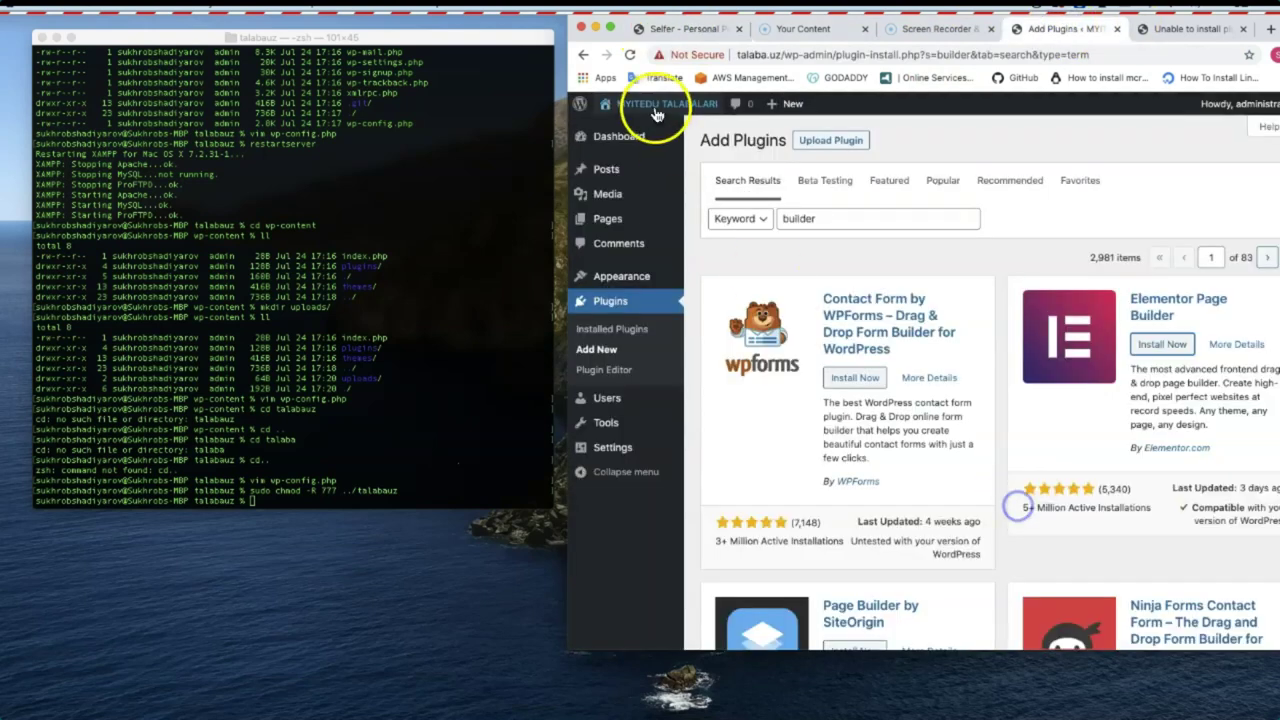
{"action": "left_click", "coordinate": [631, 56]}
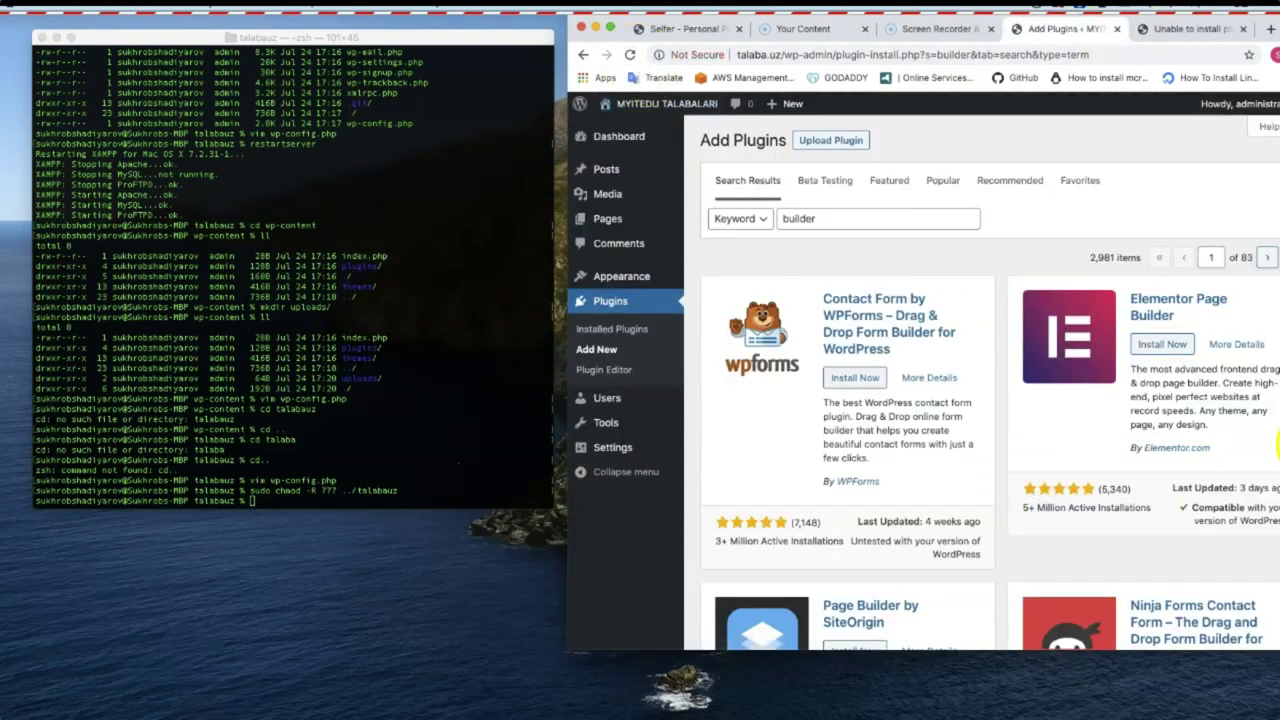
{"action": "left_click", "coordinate": [1162, 345]}
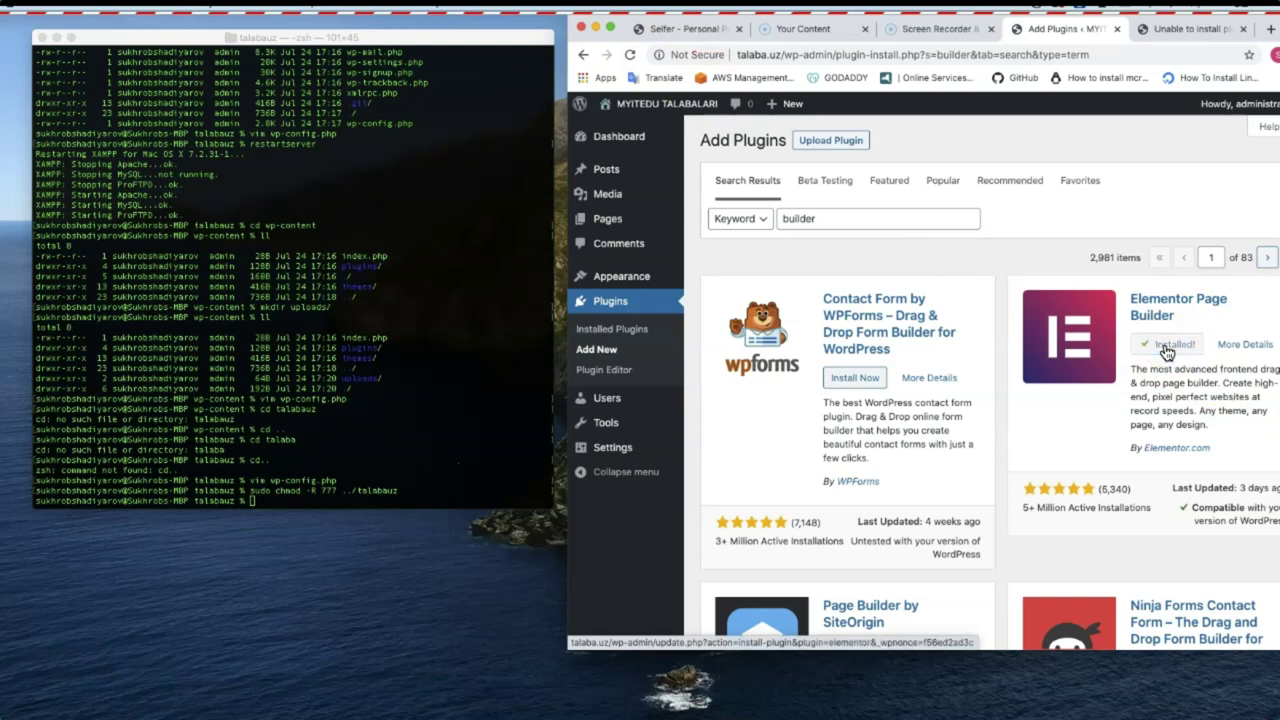
{"action": "left_click", "coordinate": [1160, 345]}
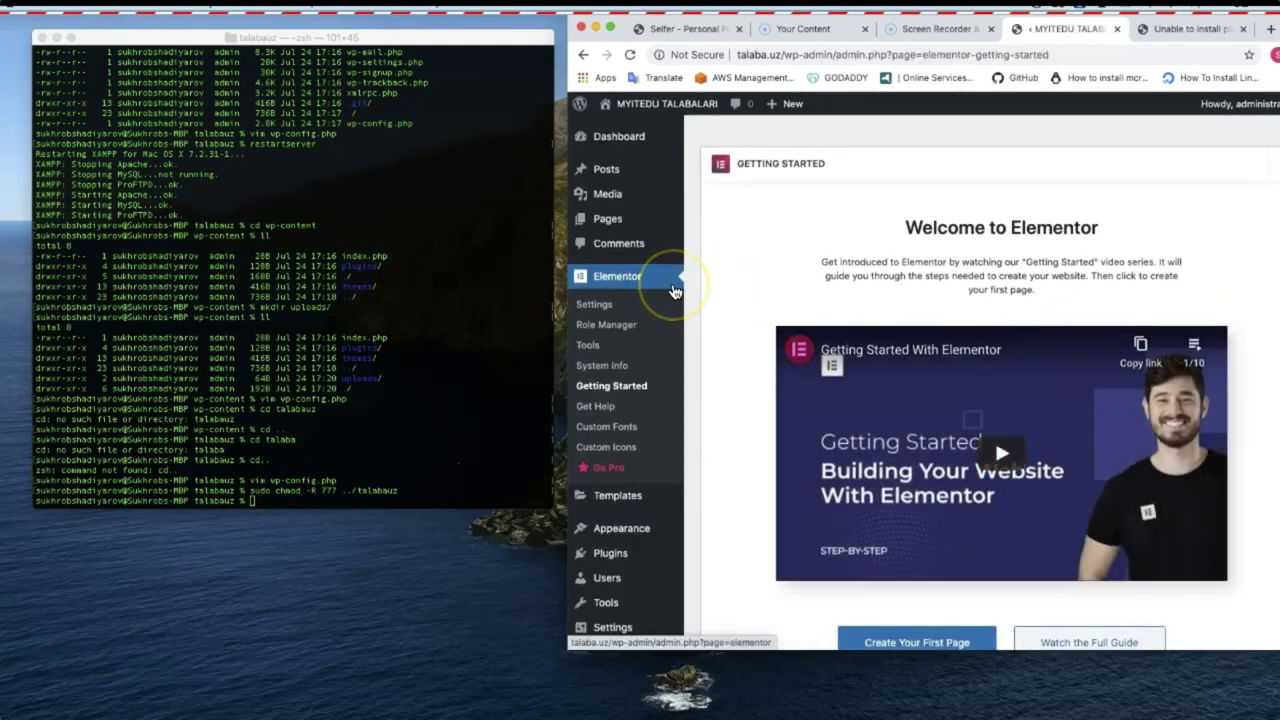
{"action": "scroll", "coordinate": [778, 316], "scroll_direction": "down", "scroll_amount": 1}
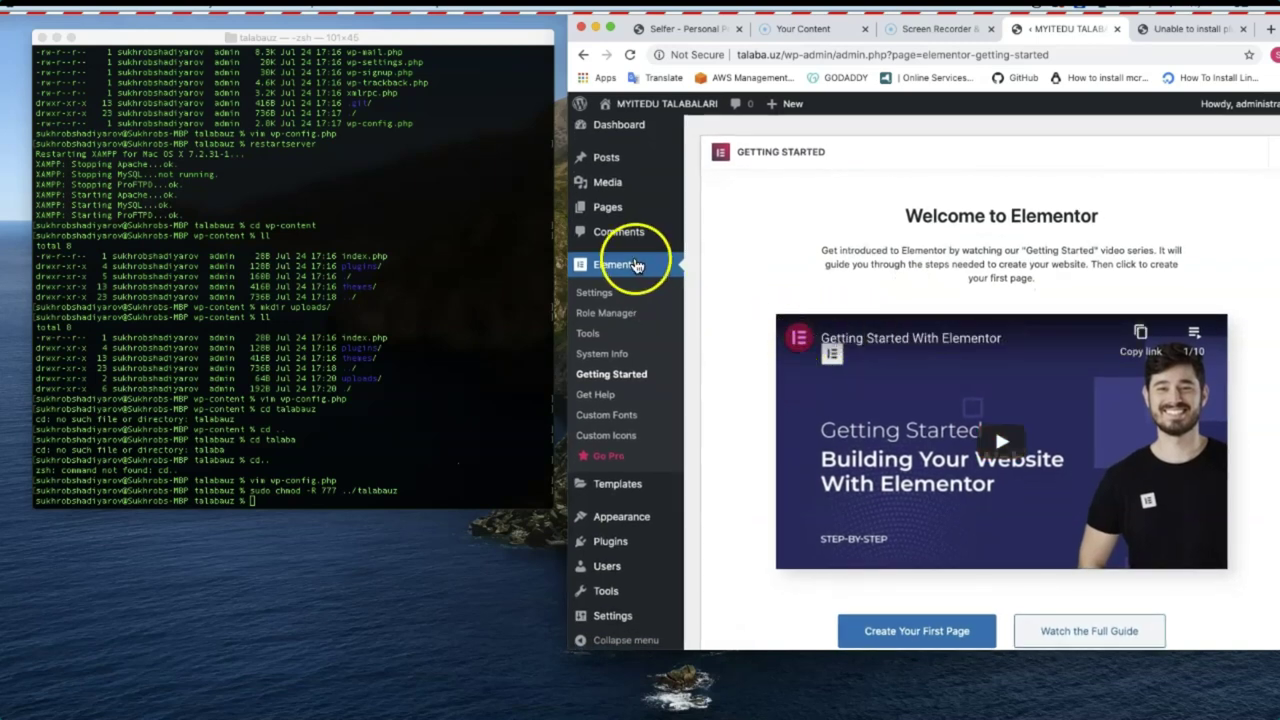
{"action": "mouse_move", "coordinate": [640, 520]}
{"action": "left_click", "coordinate": [699, 511]}
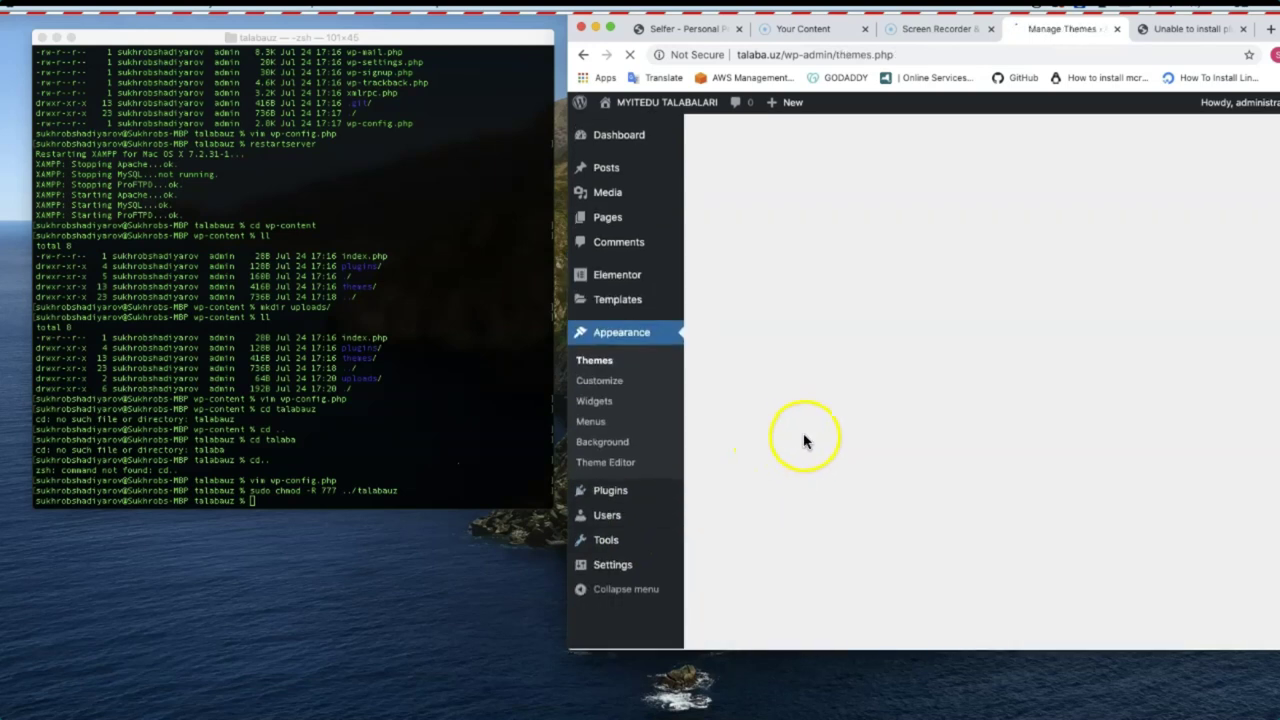
- Go to themeforest.net and open the account's Downloads list showing the Selfer theme
{"action": "left_click", "coordinate": [1270, 28]}
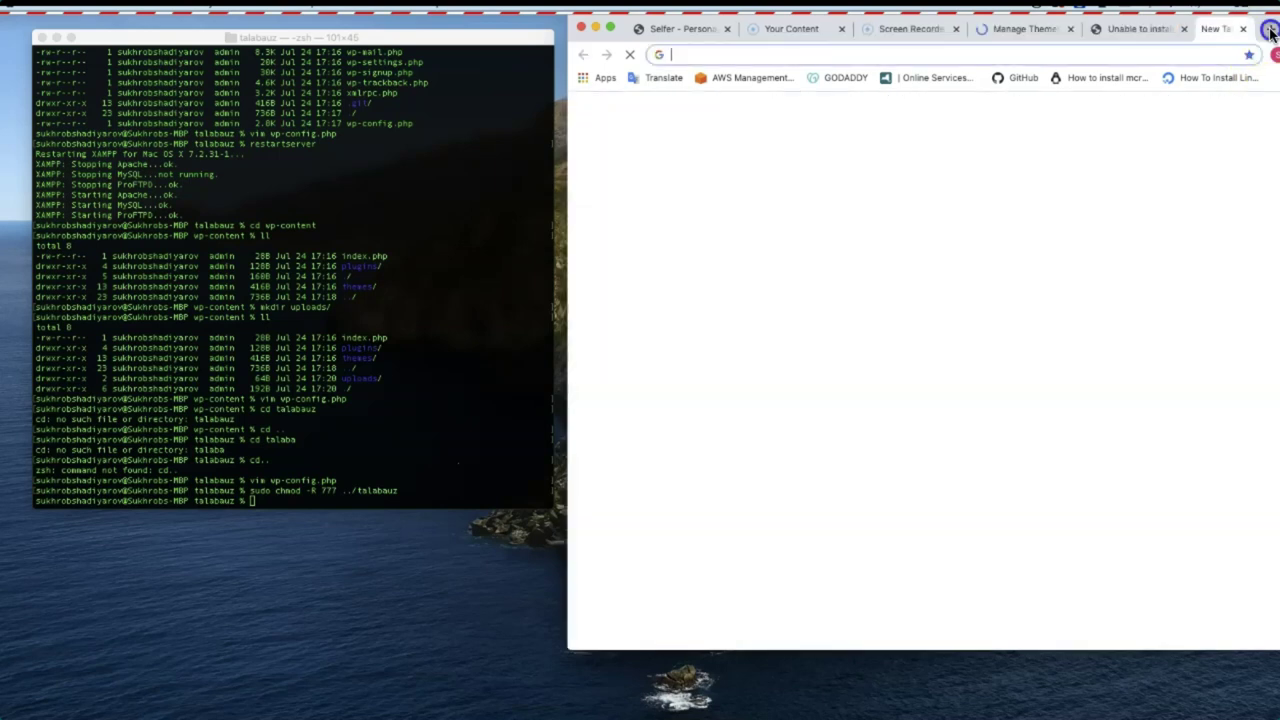
{"action": "type", "text": "the"}
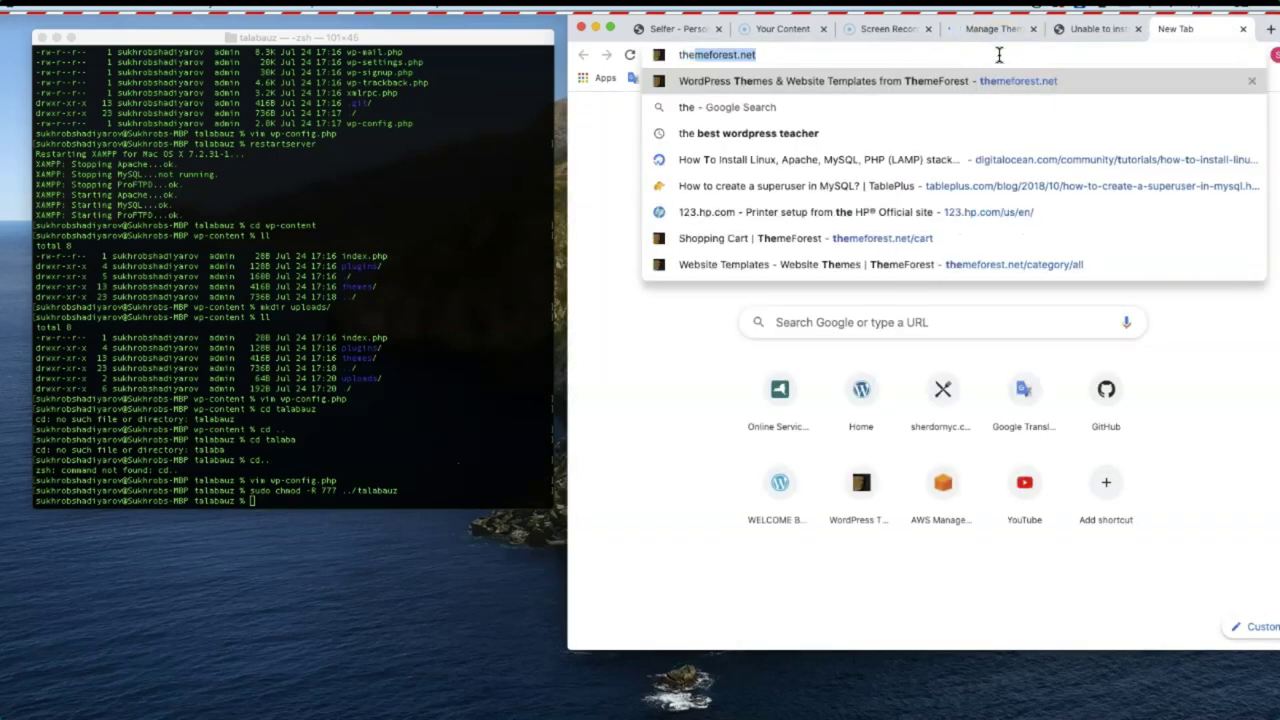
{"action": "key", "text": "Return"}
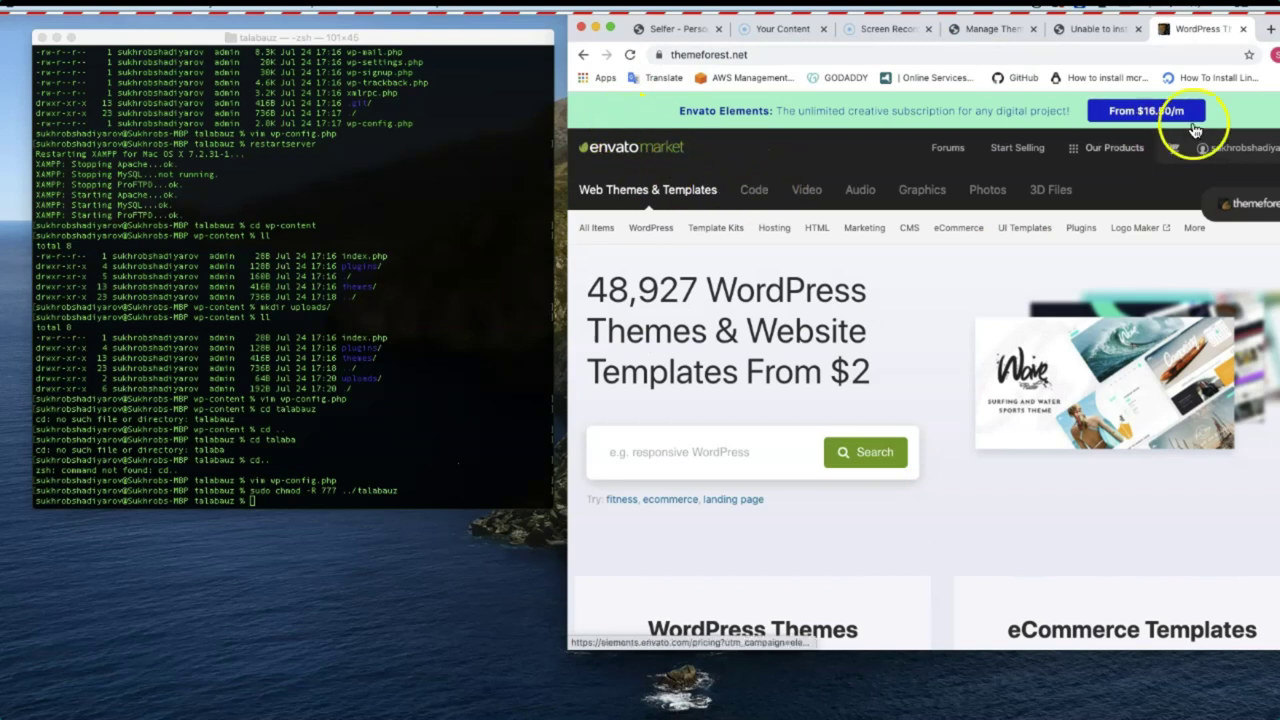
{"action": "mouse_move", "coordinate": [1200, 147]}
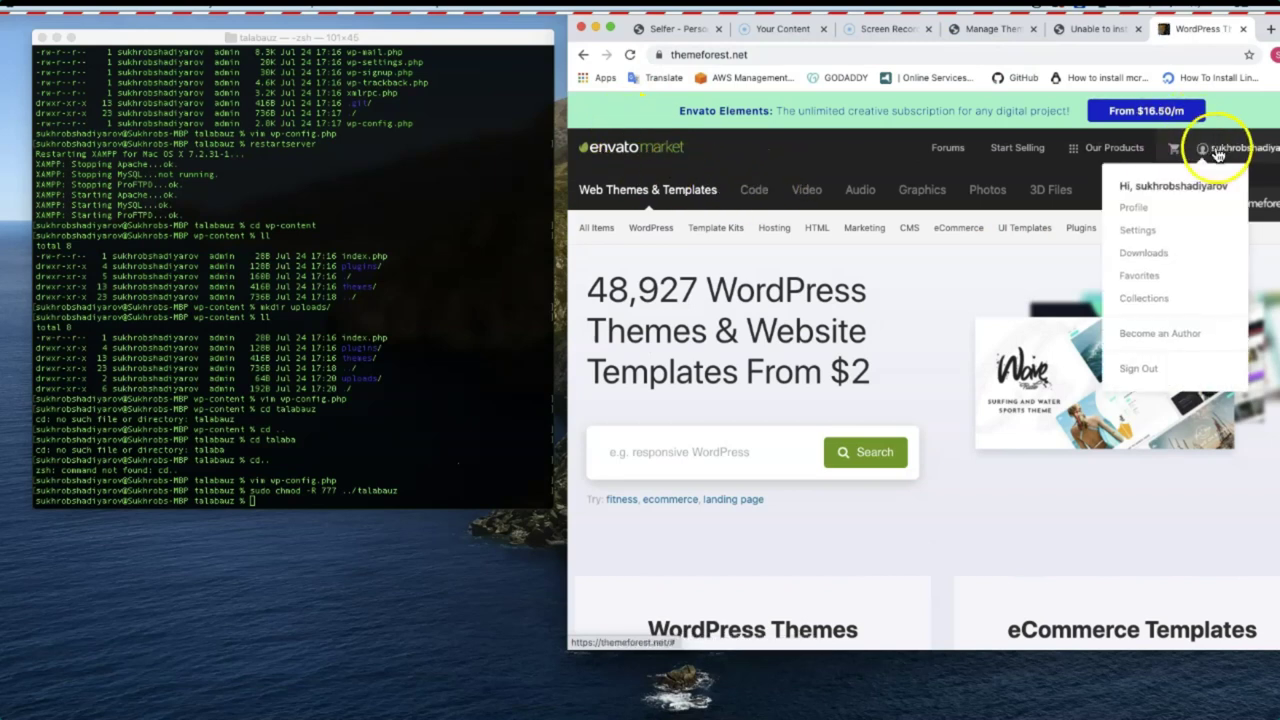
{"action": "left_click", "coordinate": [1141, 252]}
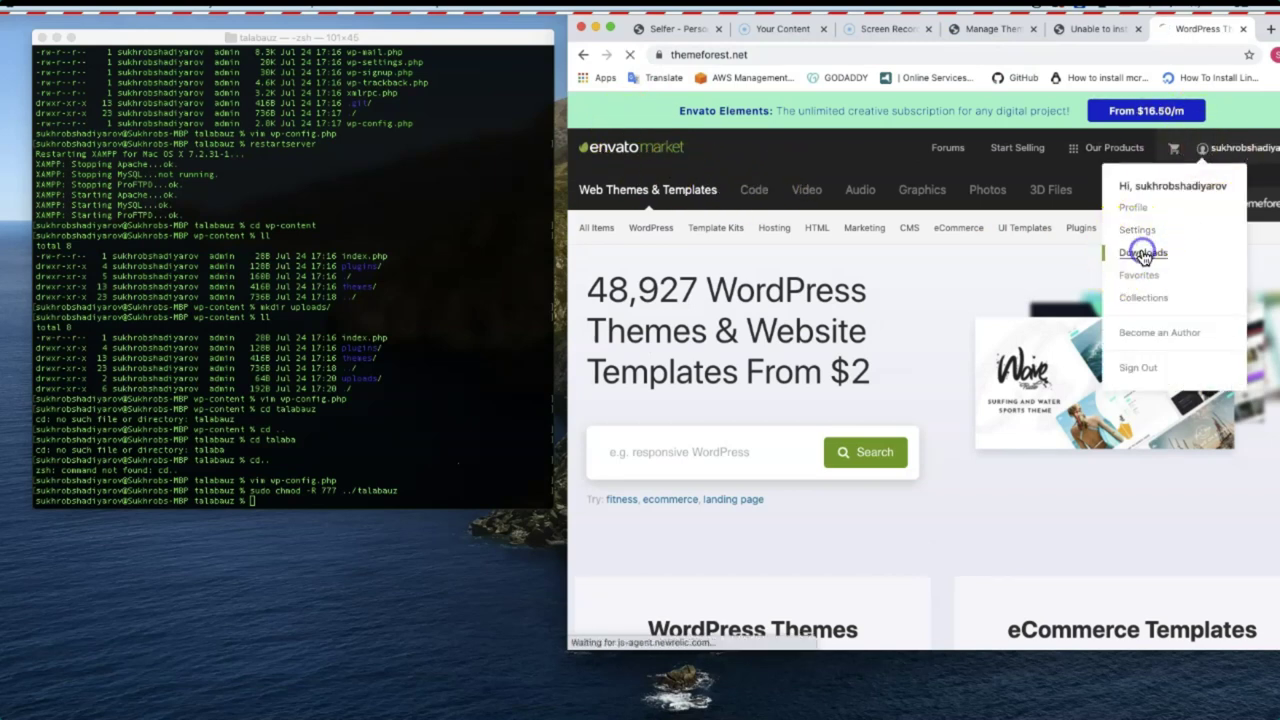
{"action": "scroll", "coordinate": [914, 290], "scroll_direction": "down", "scroll_amount": 3}
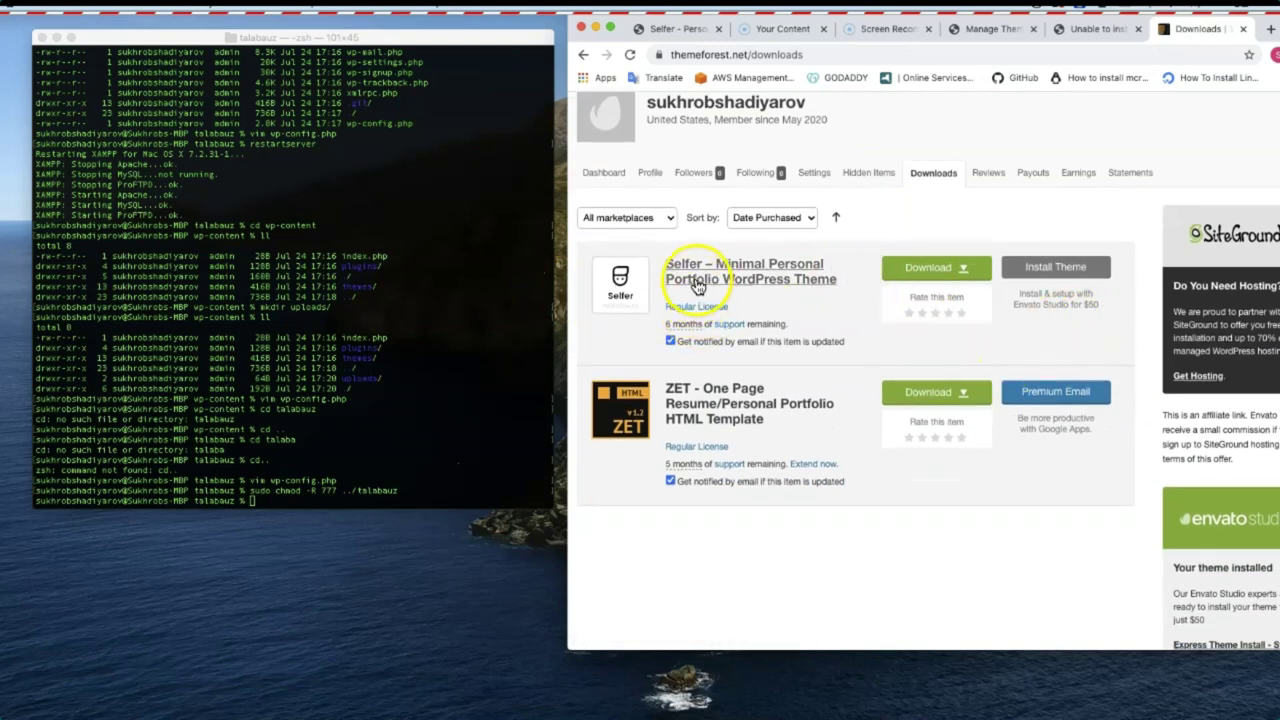
{"action": "left_click", "coordinate": [963, 268]}
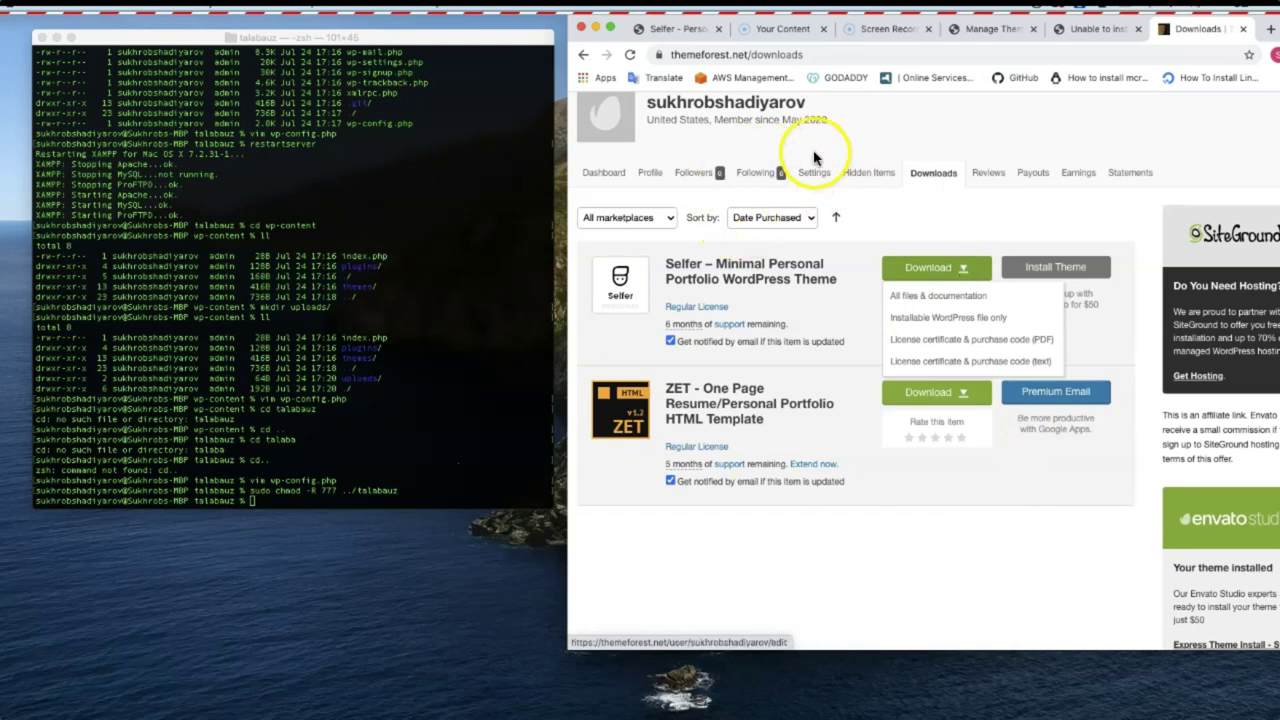
{"action": "scroll", "coordinate": [790, 165], "scroll_direction": "up", "scroll_amount": 3}
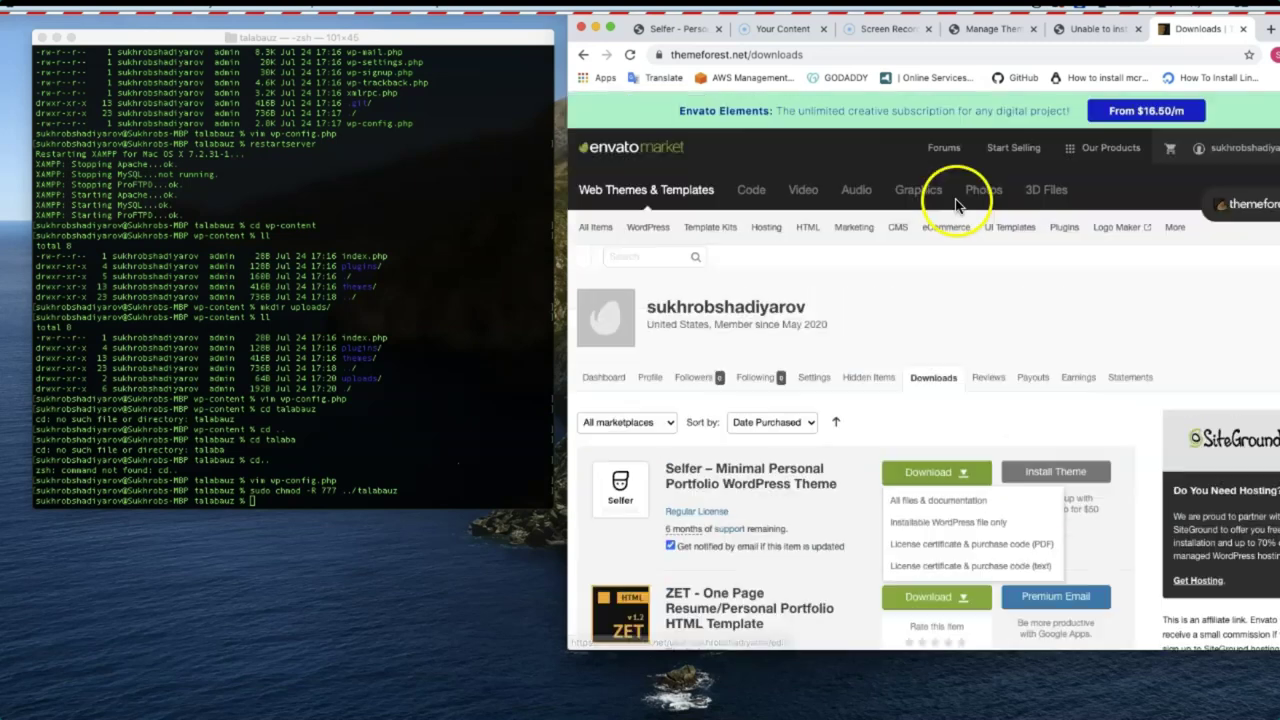
{"action": "mouse_move", "coordinate": [1235, 155]}
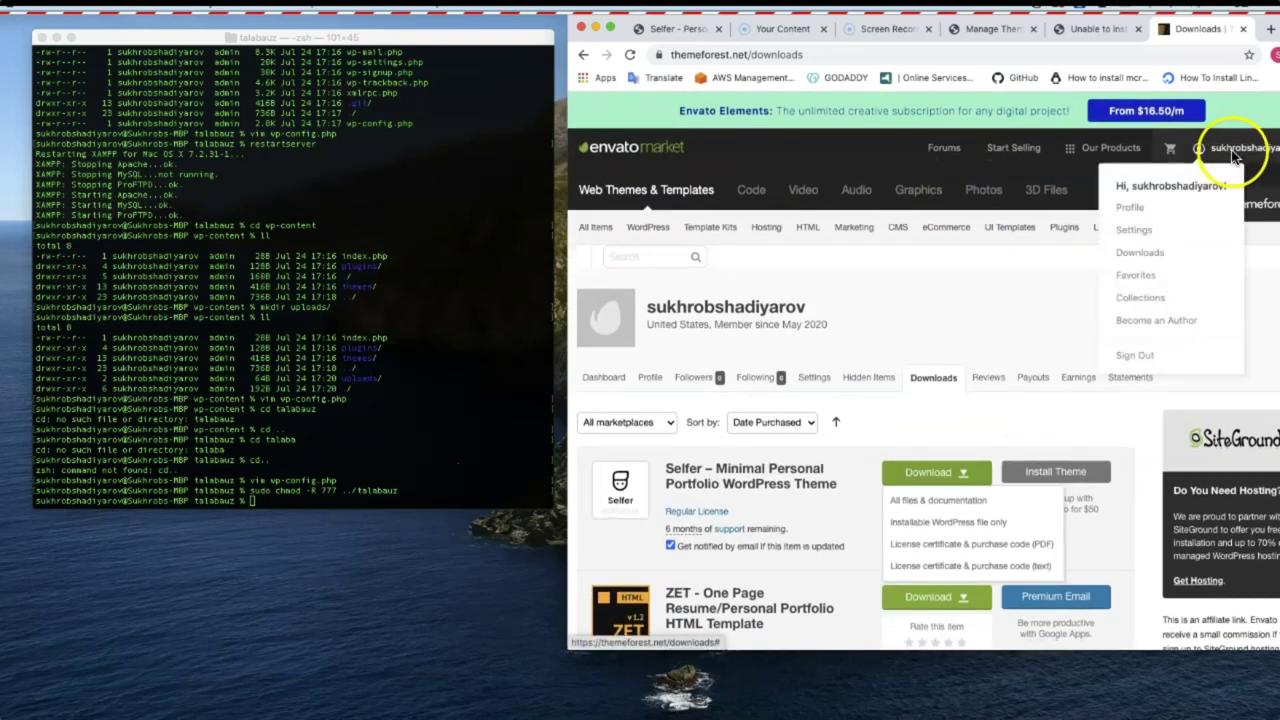
{"action": "left_click", "coordinate": [1138, 254]}
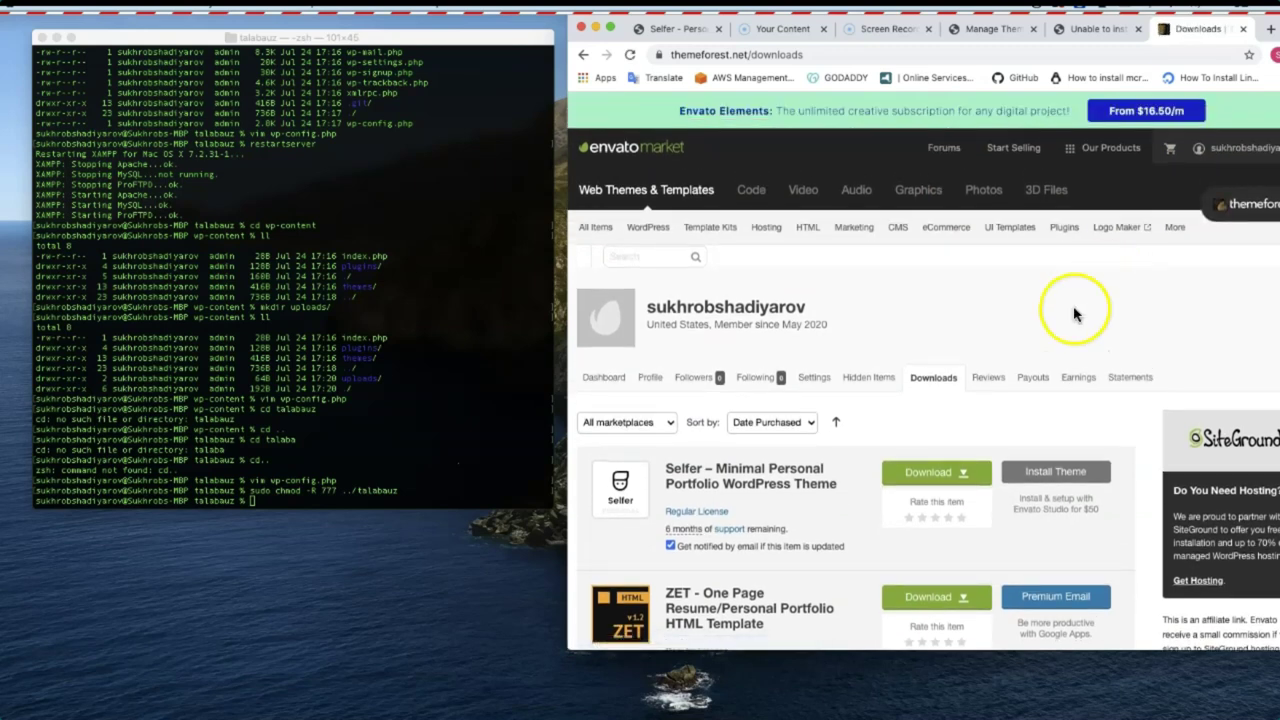
{"action": "scroll", "coordinate": [1075, 310], "scroll_direction": "down", "scroll_amount": 5}
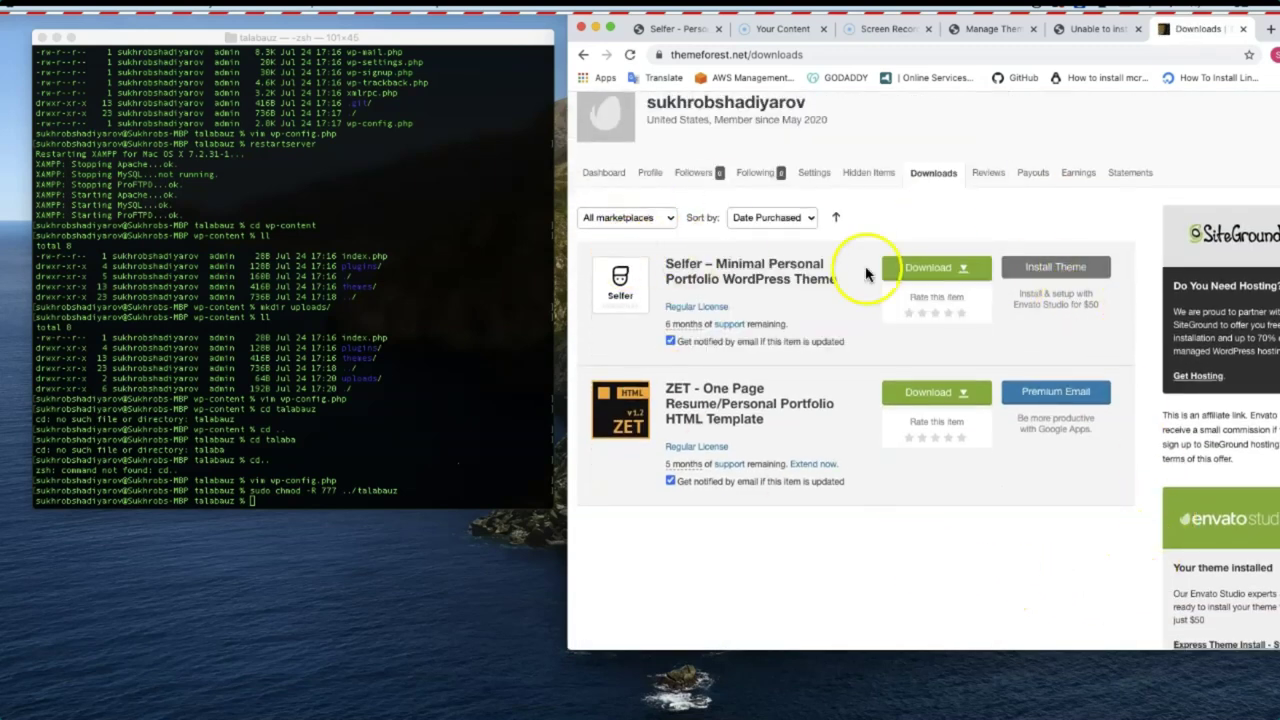
- Download Selfer's 'All files & documentation' package and return to the WordPress Themes tab
{"action": "left_click", "coordinate": [963, 279]}
{"action": "left_click", "coordinate": [945, 296]}
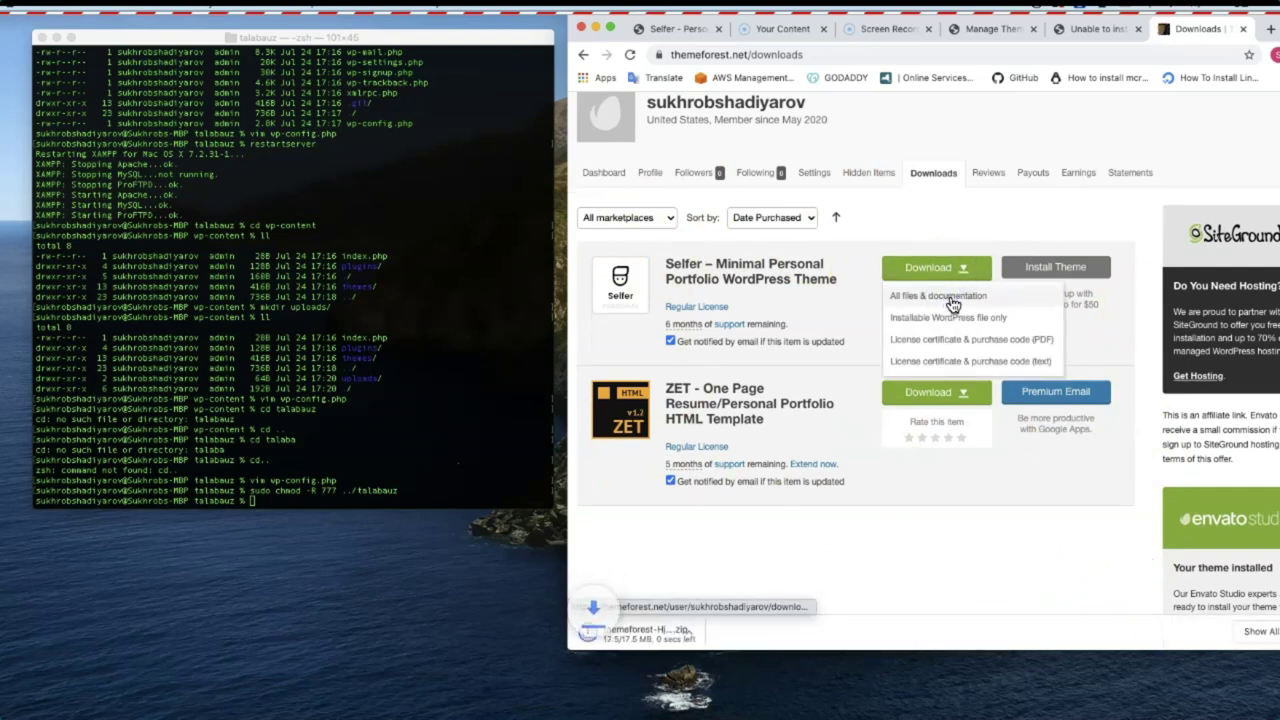
{"action": "left_click", "coordinate": [650, 635]}
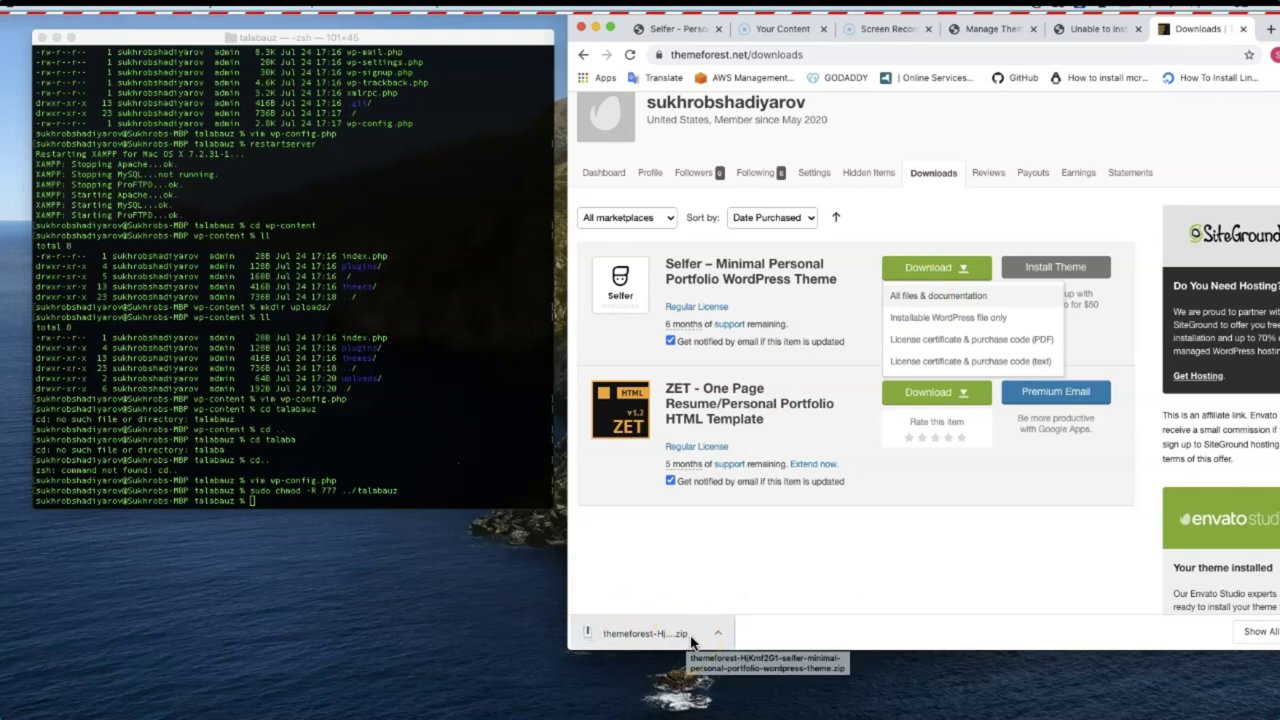
{"action": "left_click", "coordinate": [672, 28]}
{"action": "left_click", "coordinate": [768, 30]}
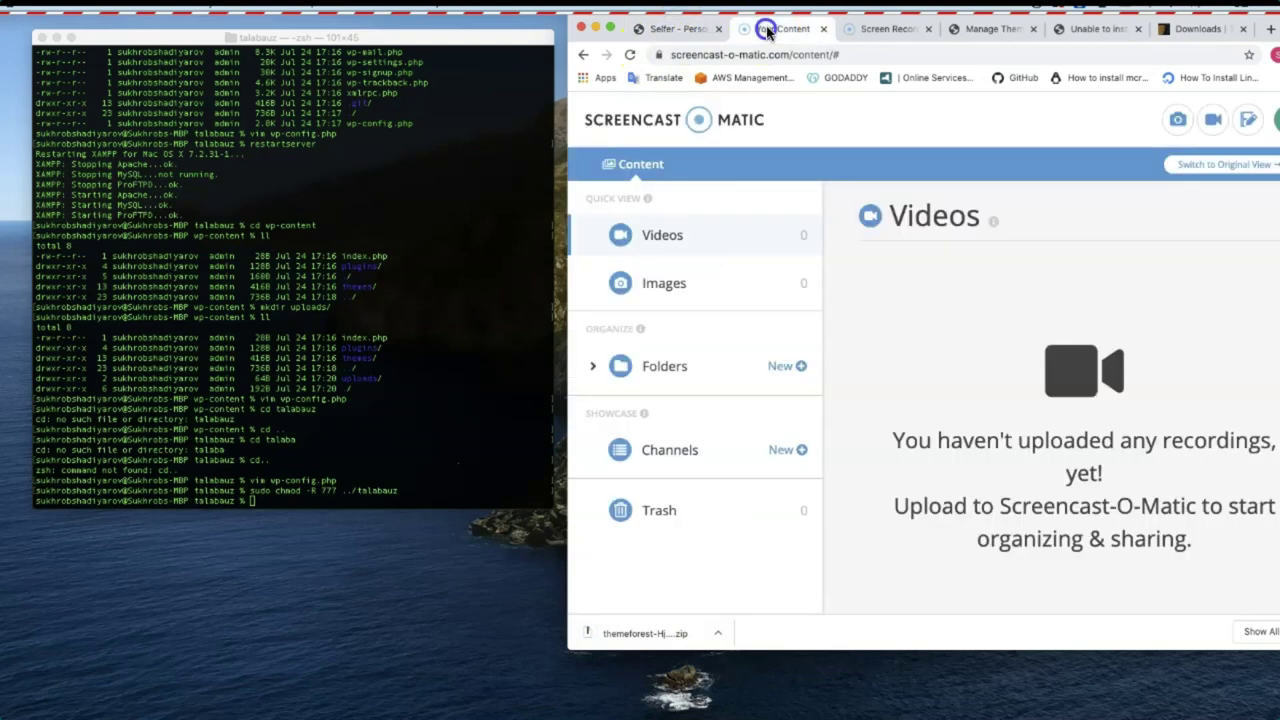
{"action": "left_click", "coordinate": [976, 30]}
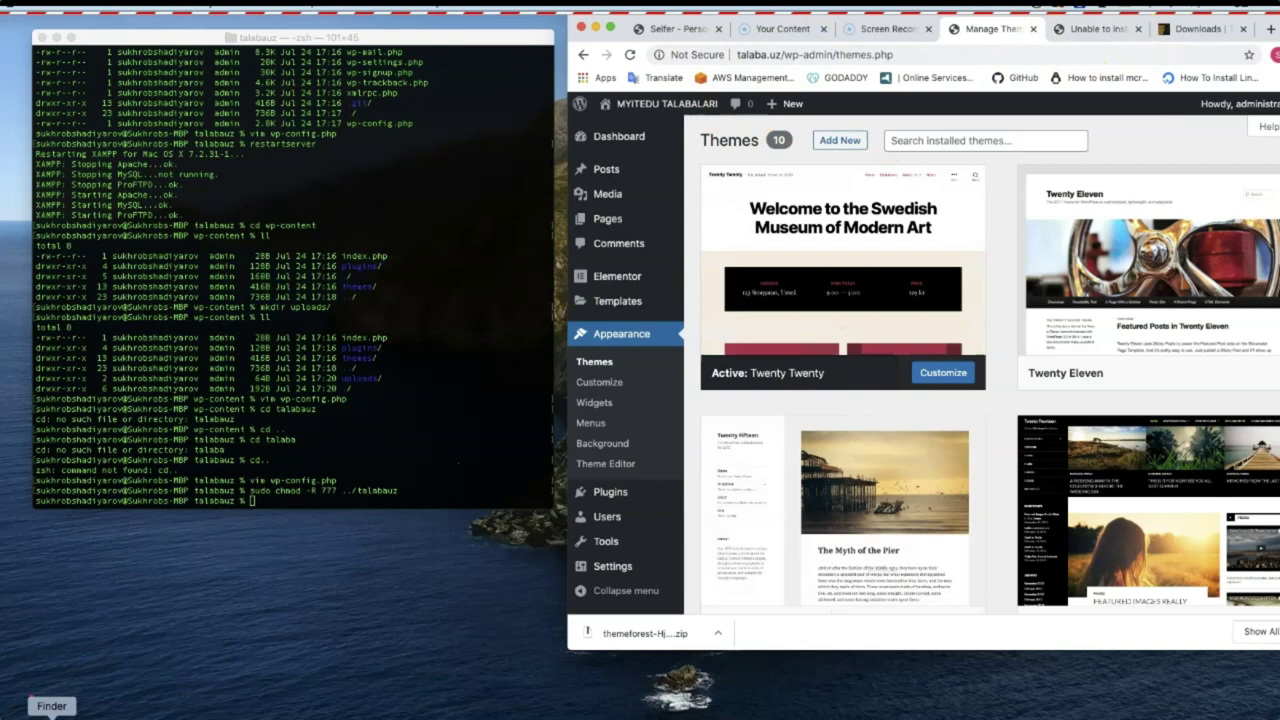
- In Finder, open the Selfer package's documentation folder in Downloads and extract documentation.zip
{"action": "left_click", "coordinate": [51, 706]}
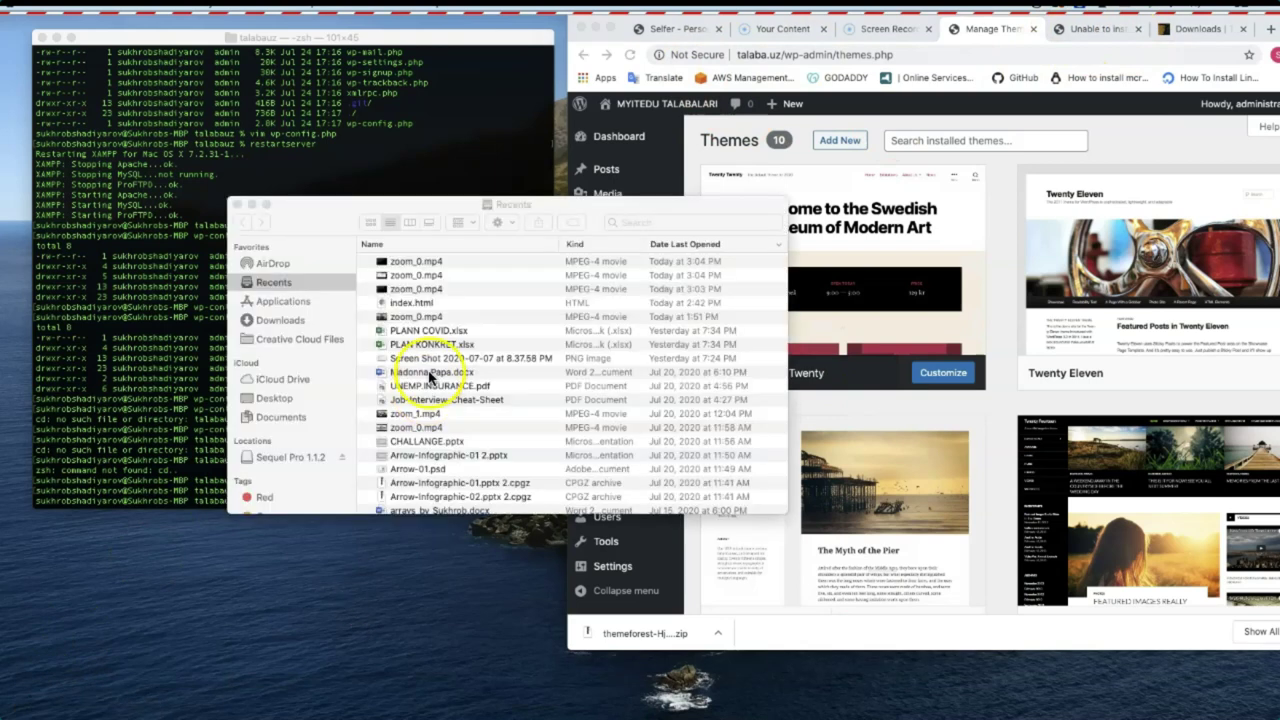
{"action": "left_click", "coordinate": [279, 320]}
{"action": "double_click", "coordinate": [436, 261]}
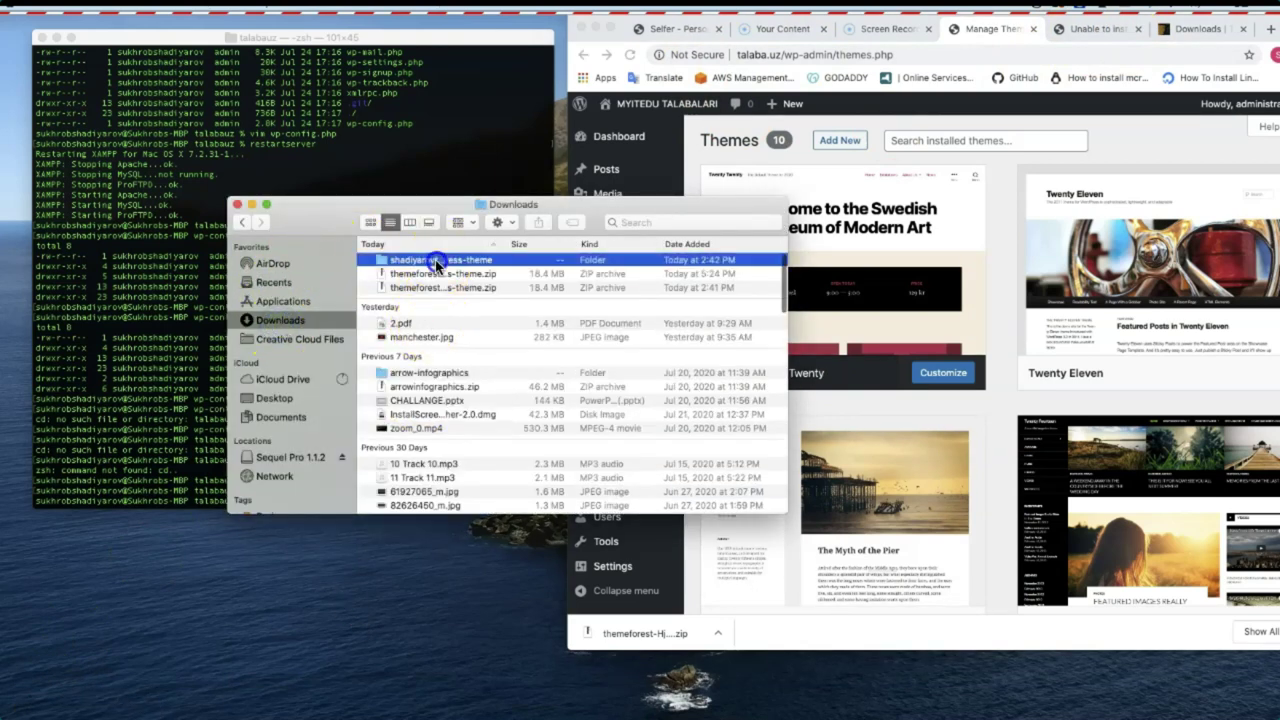
{"action": "double_click", "coordinate": [419, 275]}
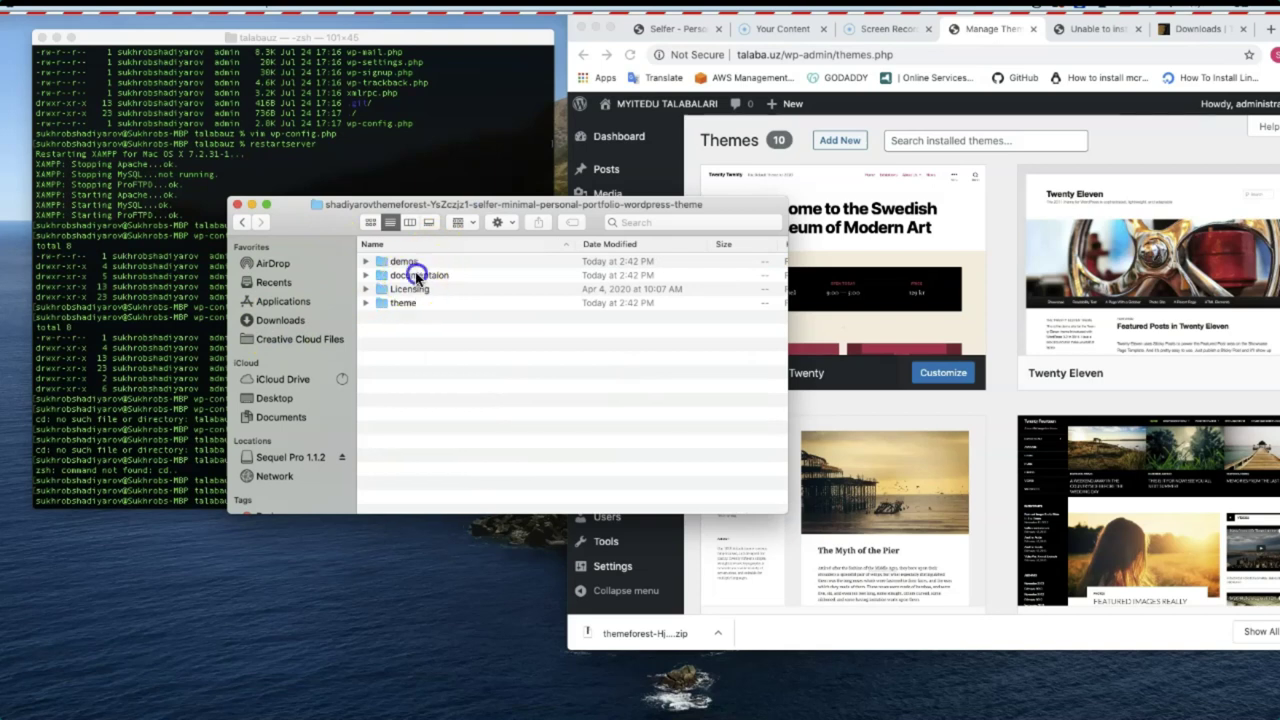
{"action": "left_click", "coordinate": [419, 292]}
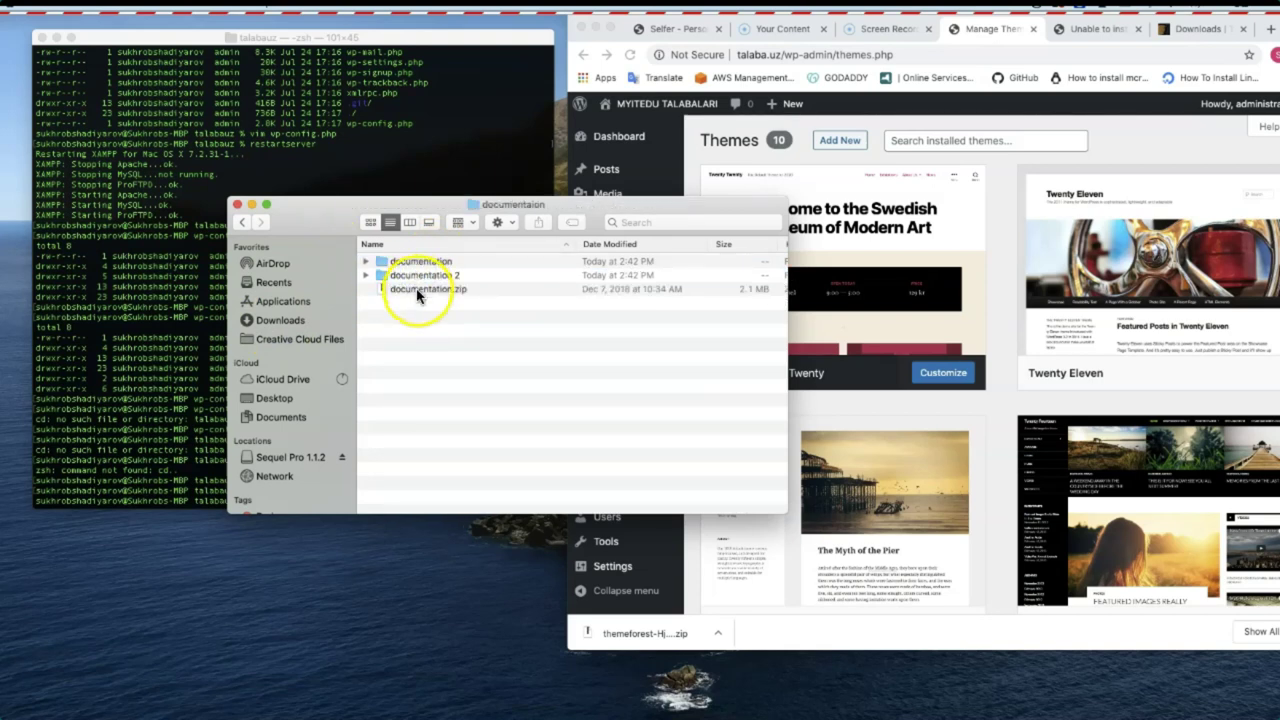
{"action": "double_click", "coordinate": [419, 290]}
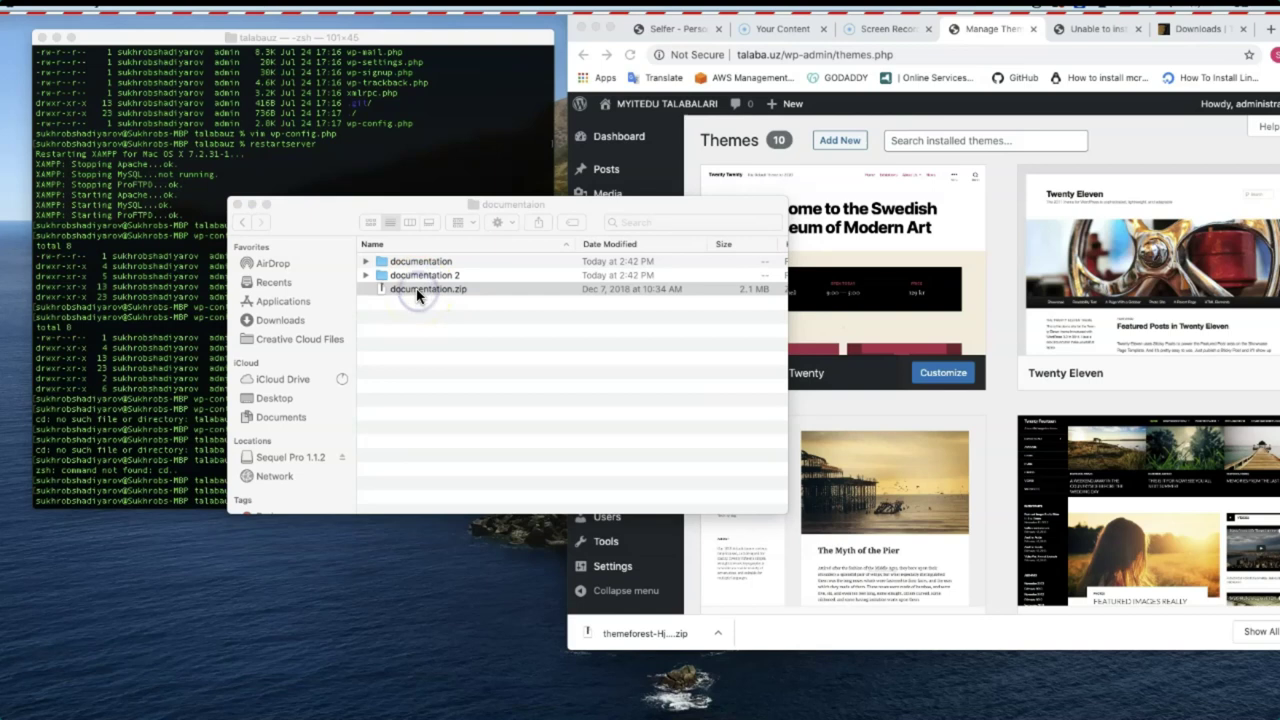
- Open documentation/index.html in Chrome and scroll to the Install theme instructions
{"action": "double_click", "coordinate": [422, 262]}
{"action": "double_click", "coordinate": [407, 276]}
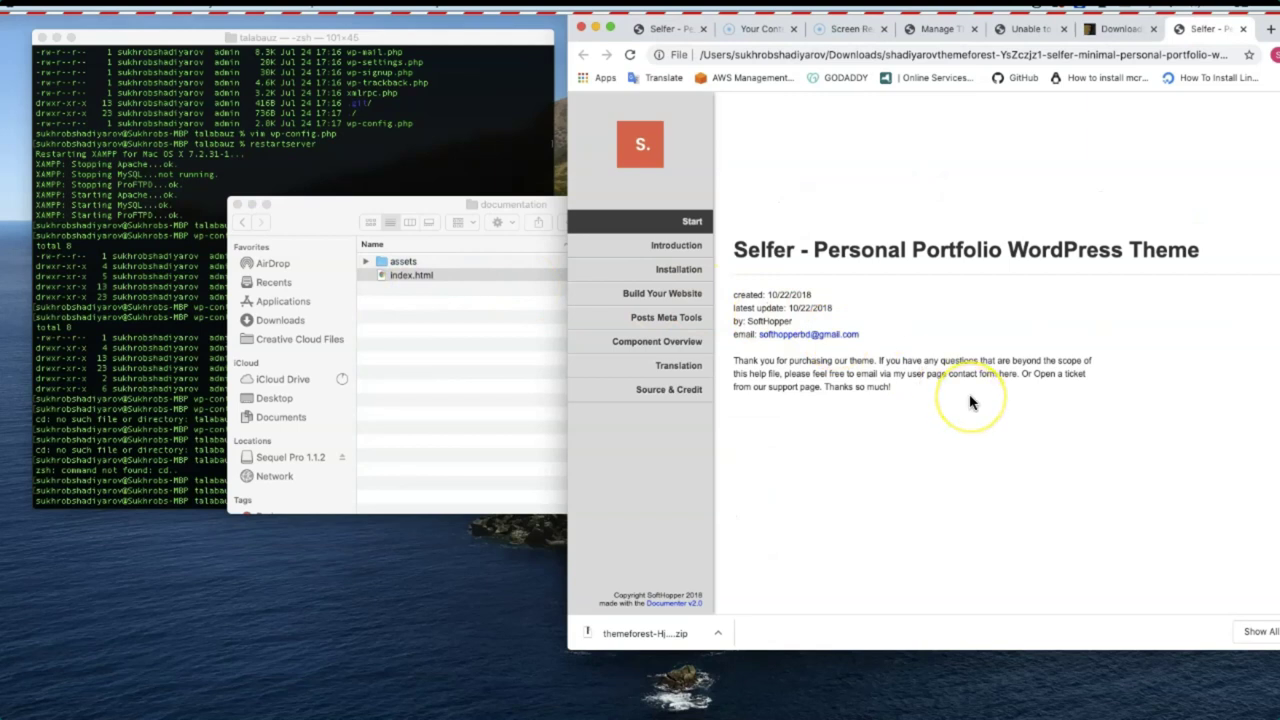
{"action": "scroll", "coordinate": [970, 402], "scroll_direction": "down", "scroll_amount": 3}
{"action": "scroll", "coordinate": [970, 402], "scroll_direction": "down", "scroll_amount": 5}
{"action": "scroll", "coordinate": [970, 402], "scroll_direction": "down", "scroll_amount": 2}
{"action": "scroll", "coordinate": [970, 402], "scroll_direction": "down", "scroll_amount": 3}
{"action": "scroll", "coordinate": [970, 402], "scroll_direction": "down", "scroll_amount": 5}
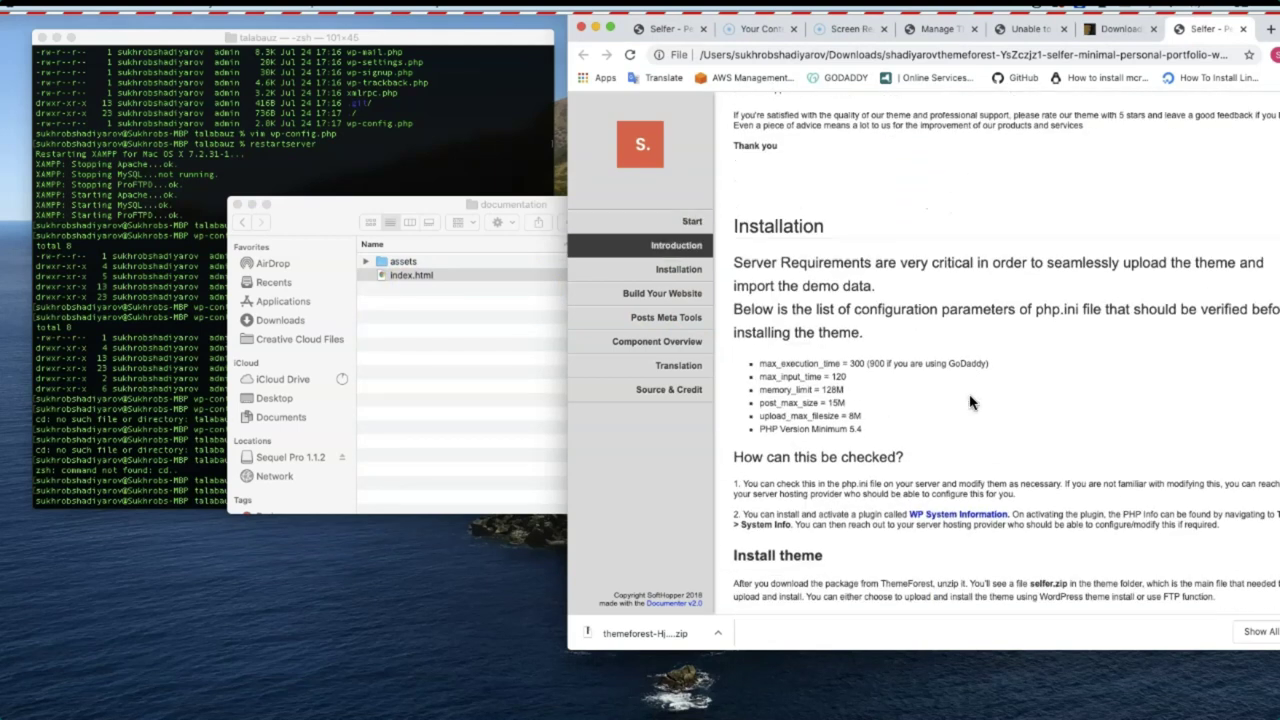
{"action": "scroll", "coordinate": [970, 402], "scroll_direction": "down", "scroll_amount": 2}
{"action": "scroll", "coordinate": [970, 402], "scroll_direction": "down", "scroll_amount": 2}
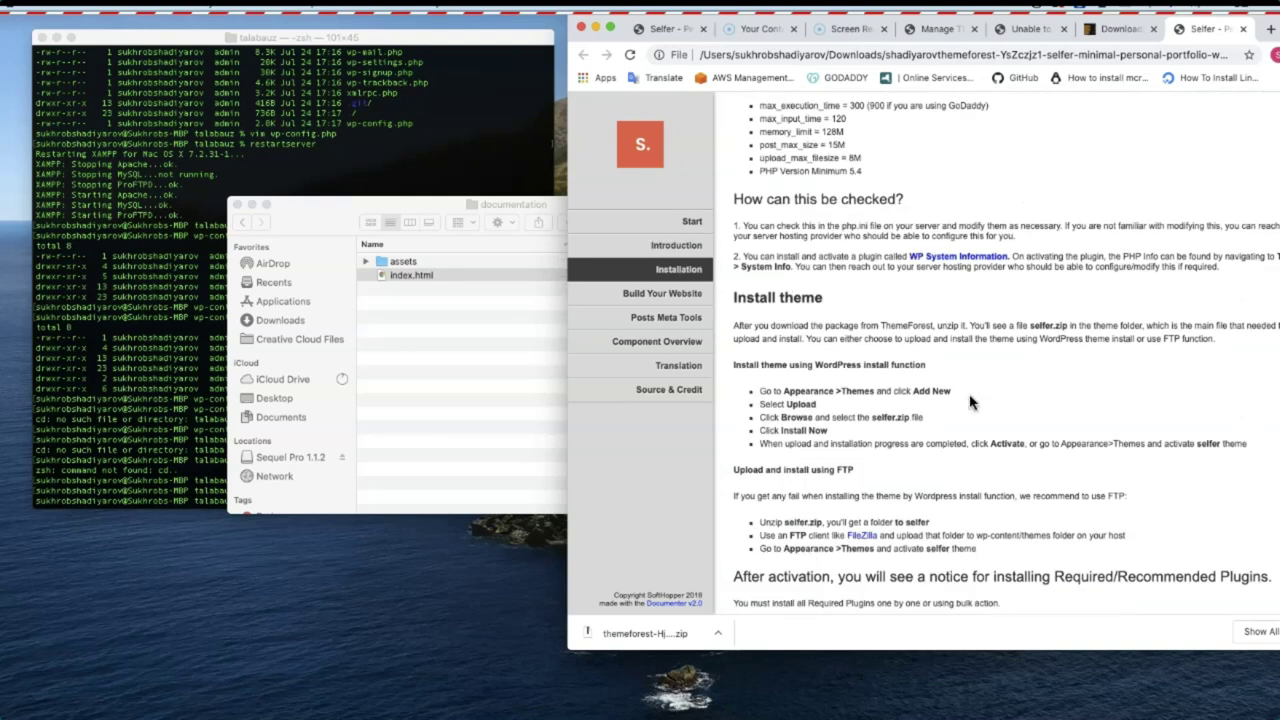
{"action": "scroll", "coordinate": [970, 402], "scroll_direction": "down", "scroll_amount": 2}
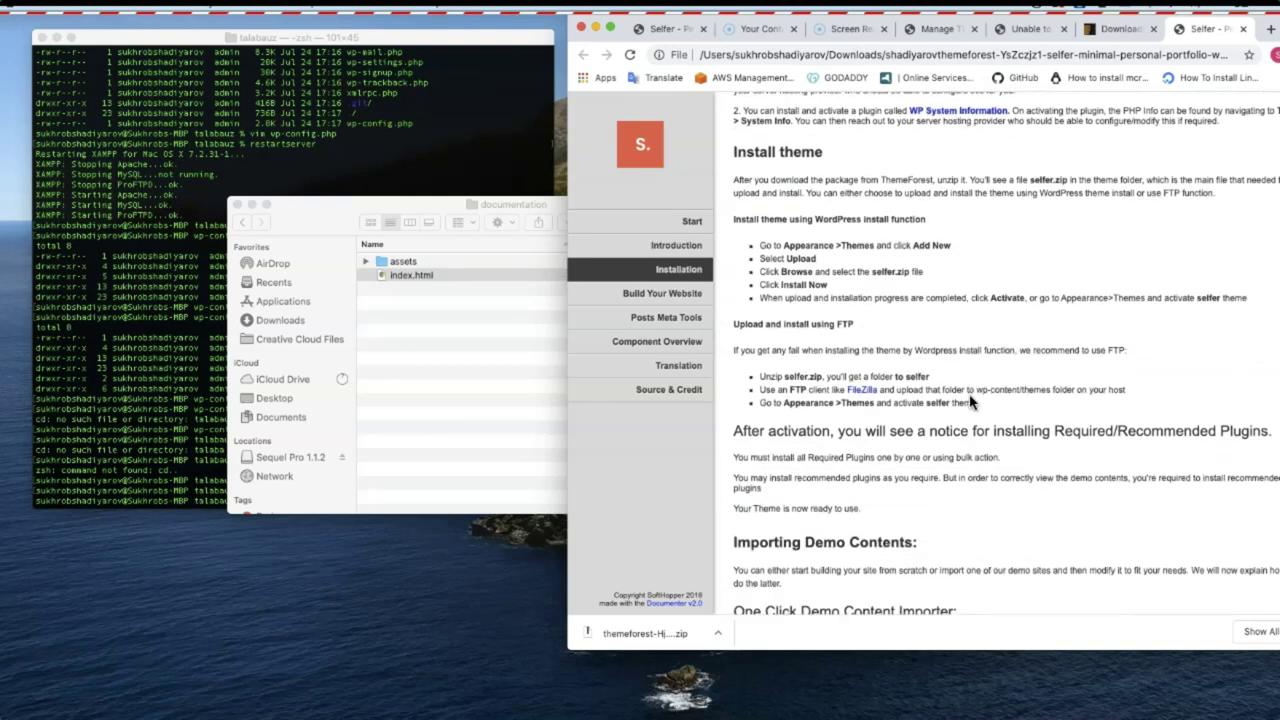
{"action": "left_click", "coordinate": [403, 166]}
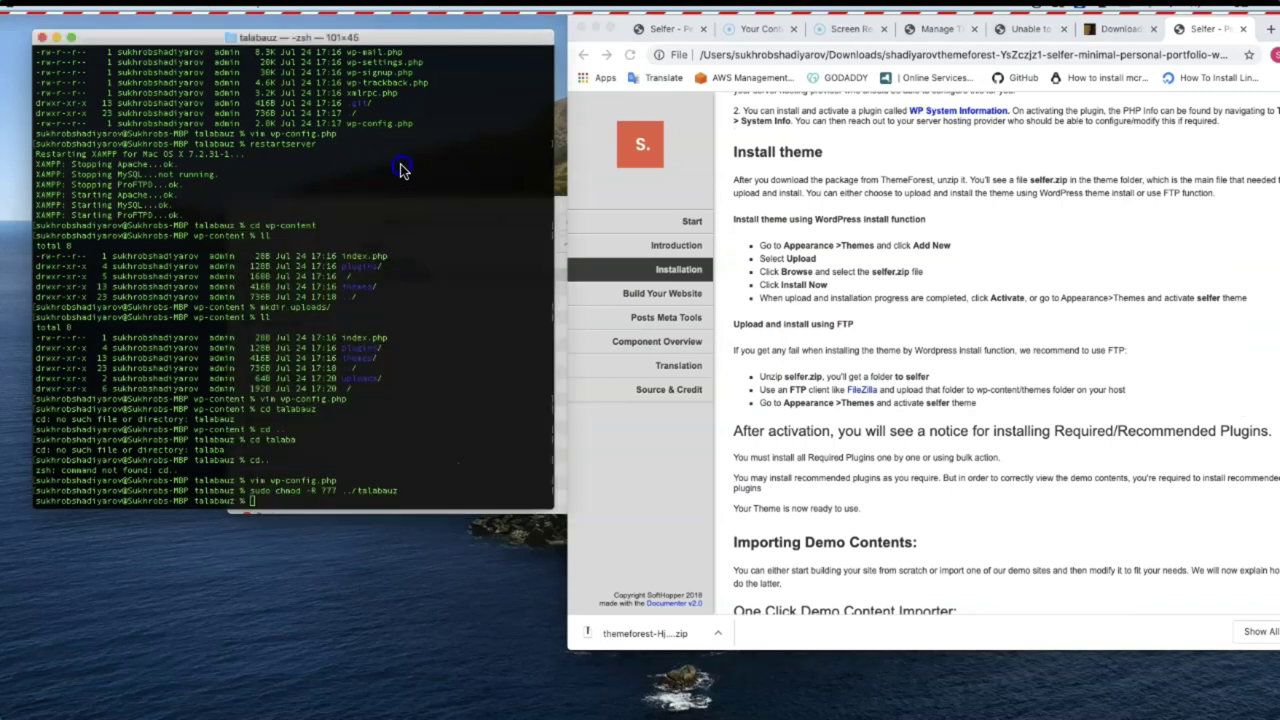
- Open the Themes > Add New > Upload Theme form and pick the ThemeForest package zip from Downloads
{"action": "left_click", "coordinate": [1010, 28]}
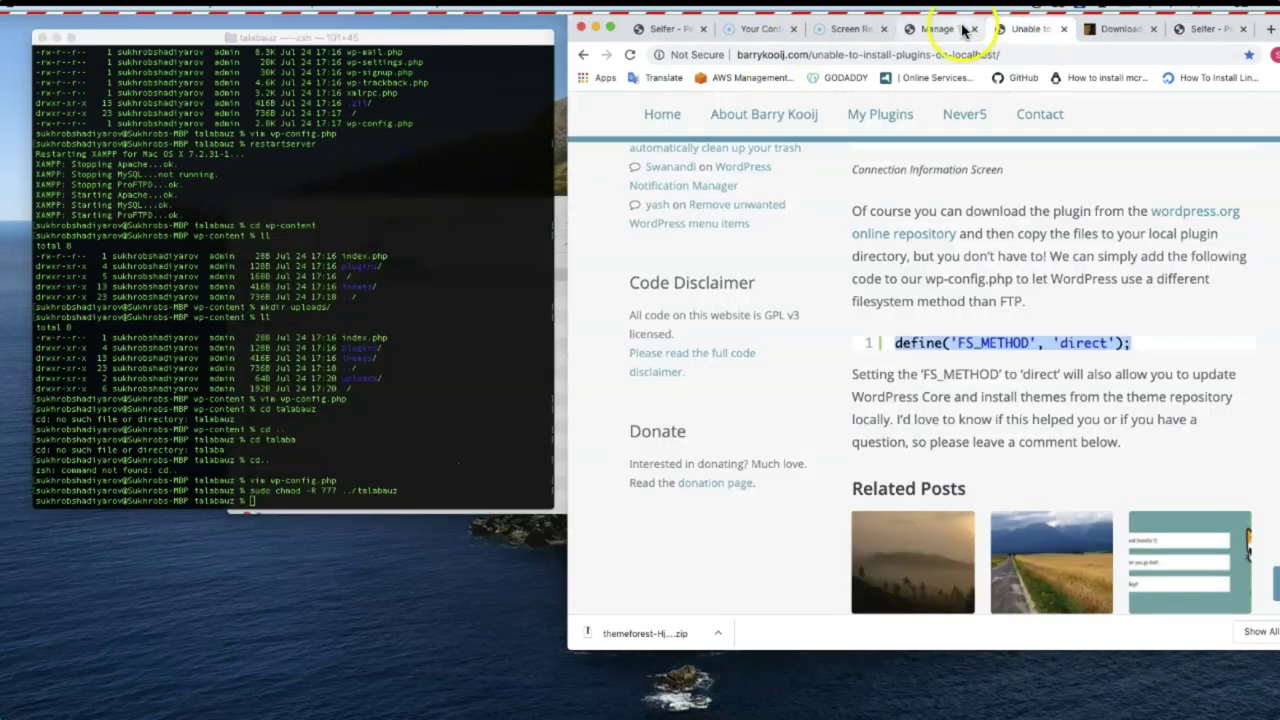
{"action": "left_click", "coordinate": [963, 30]}
{"action": "left_click", "coordinate": [832, 141]}
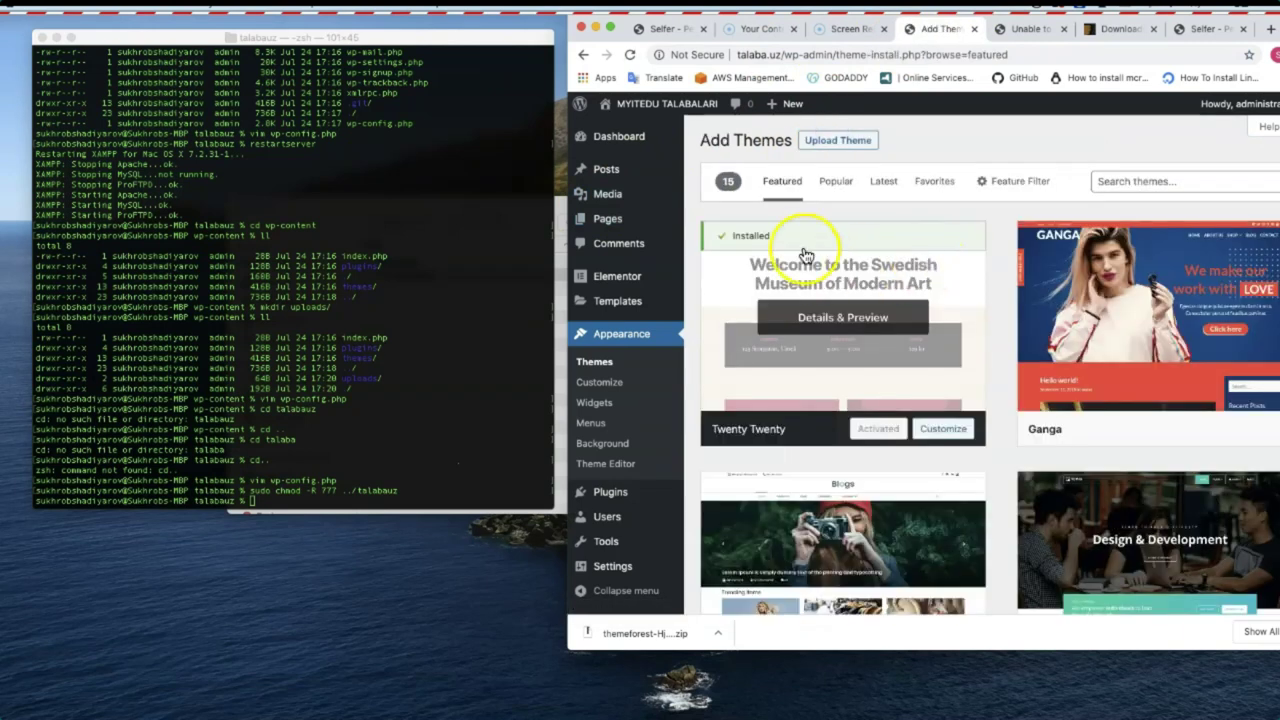
{"action": "left_click", "coordinate": [852, 142]}
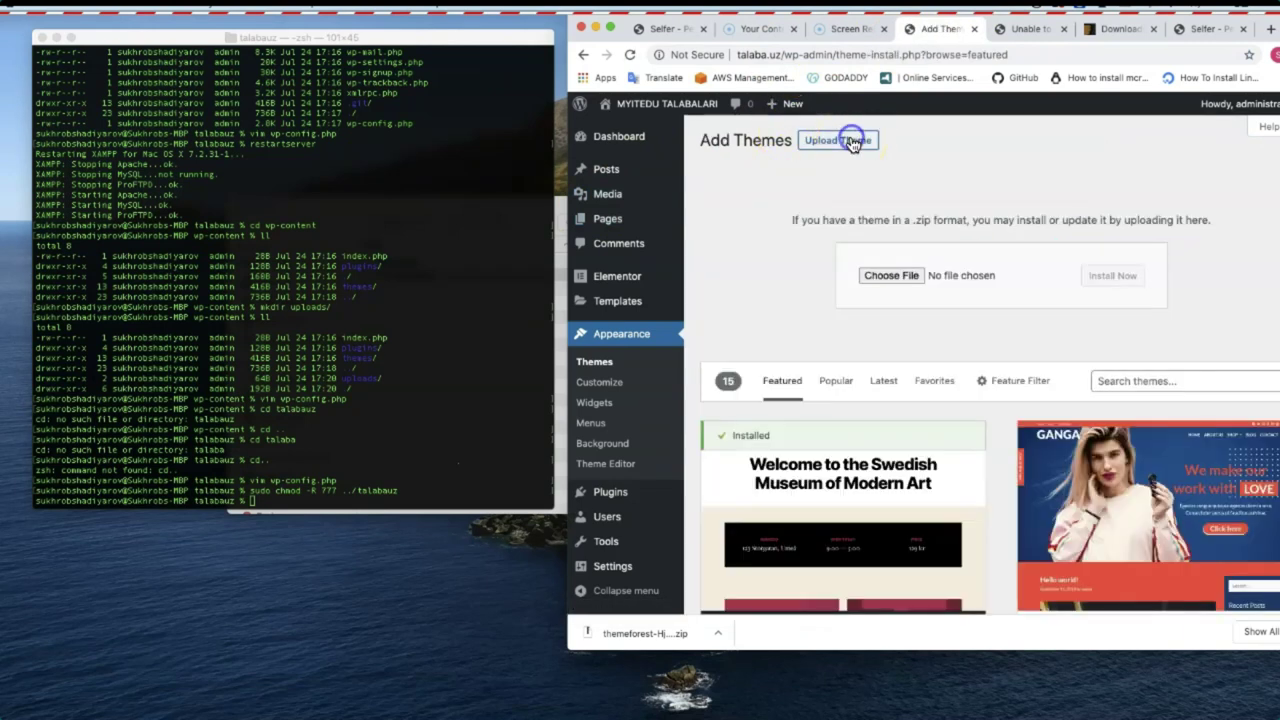
{"action": "left_click", "coordinate": [898, 276]}
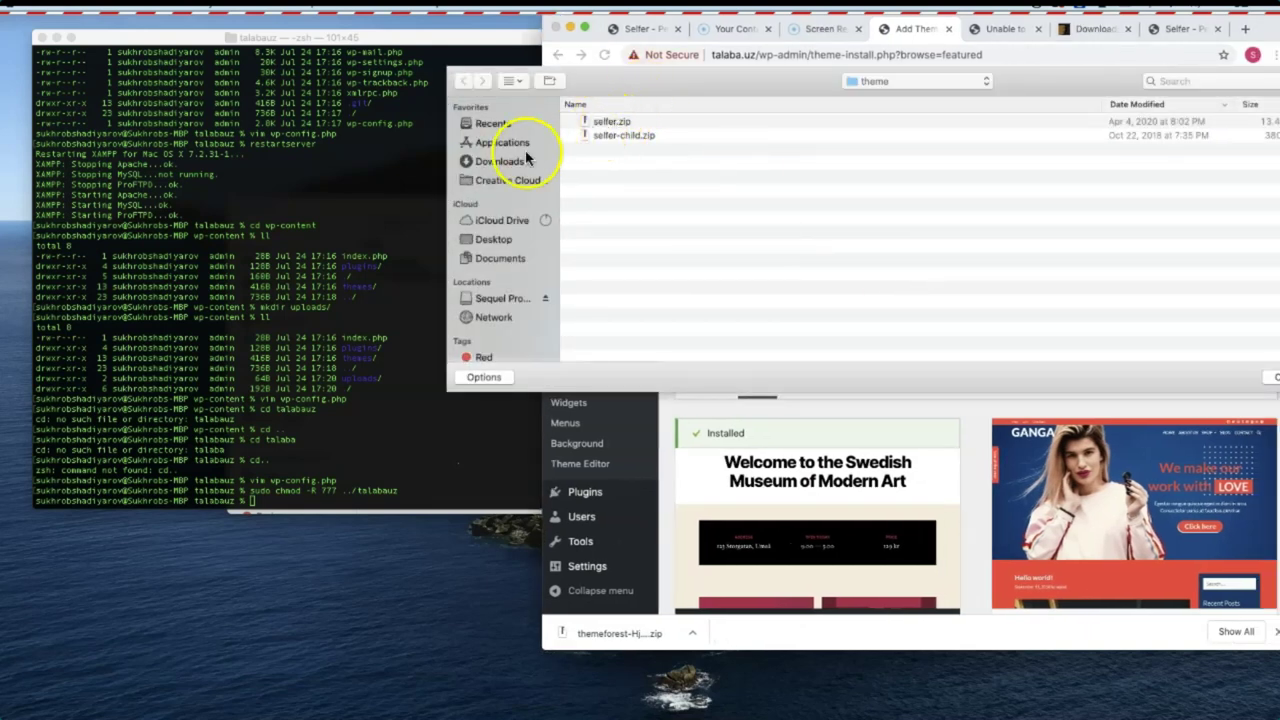
{"action": "left_click", "coordinate": [495, 164]}
{"action": "double_click", "coordinate": [640, 122]}
- Choose theme/selfer.zip instead, install it, and activate the Selfer theme
{"action": "left_click", "coordinate": [890, 273]}
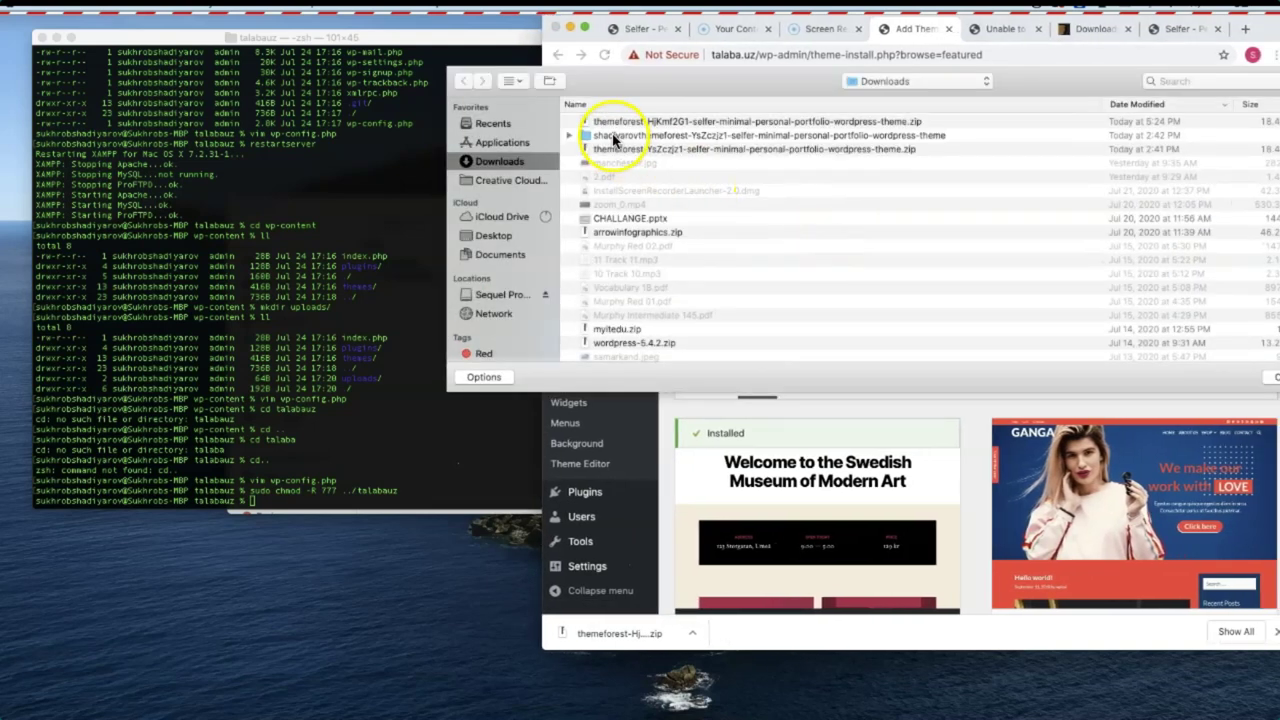
{"action": "left_click", "coordinate": [614, 136]}
{"action": "double_click", "coordinate": [614, 136]}
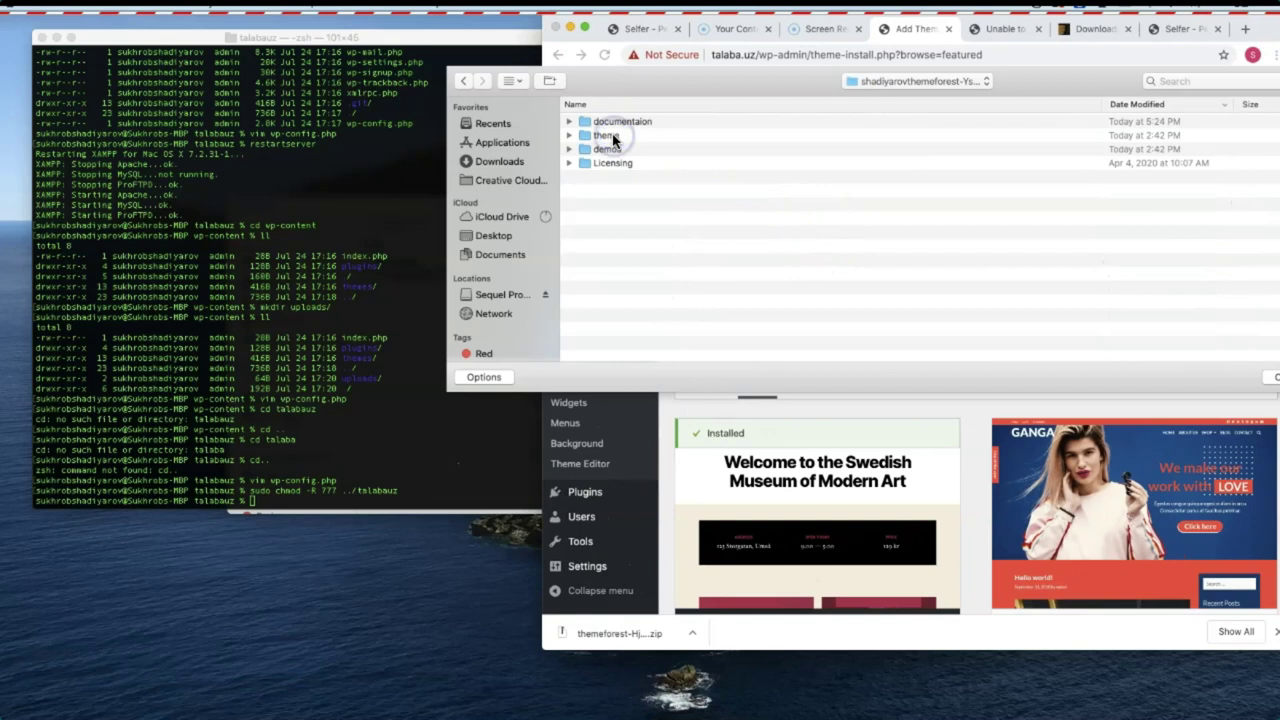
{"action": "double_click", "coordinate": [612, 135]}
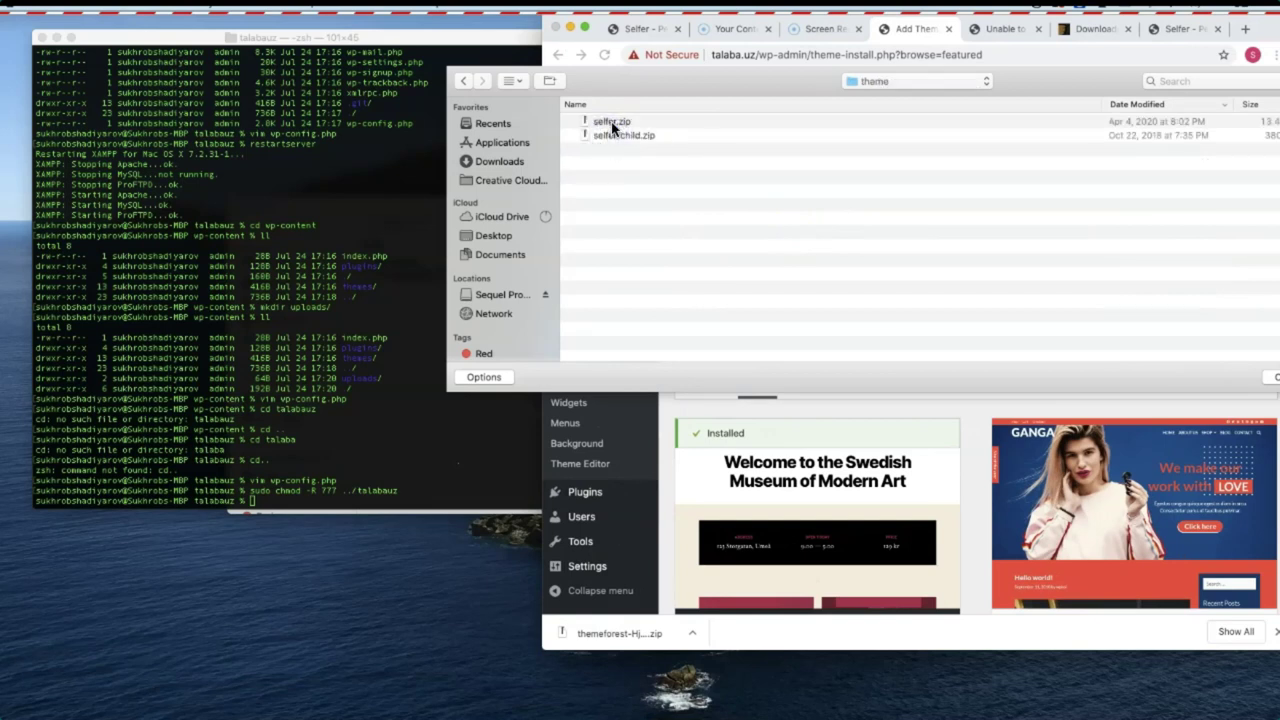
{"action": "left_click", "coordinate": [612, 122]}
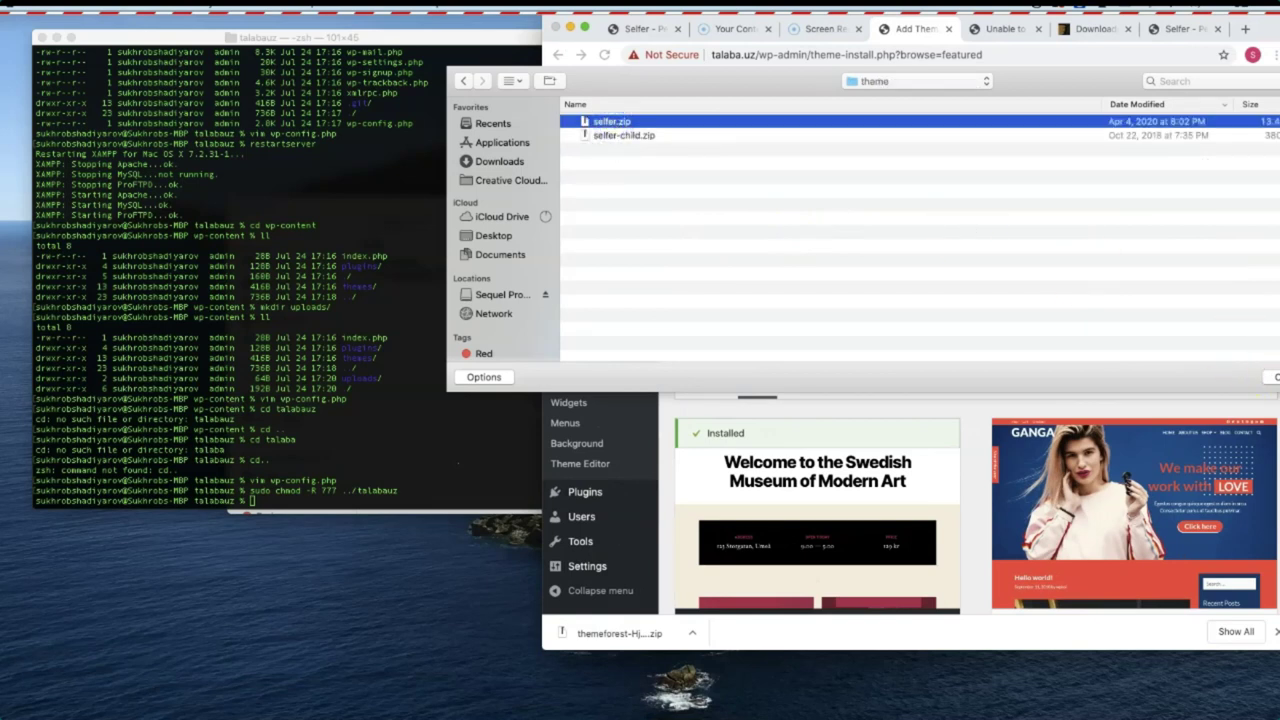
{"action": "key", "text": "Return"}
{"action": "left_click", "coordinate": [1112, 273]}
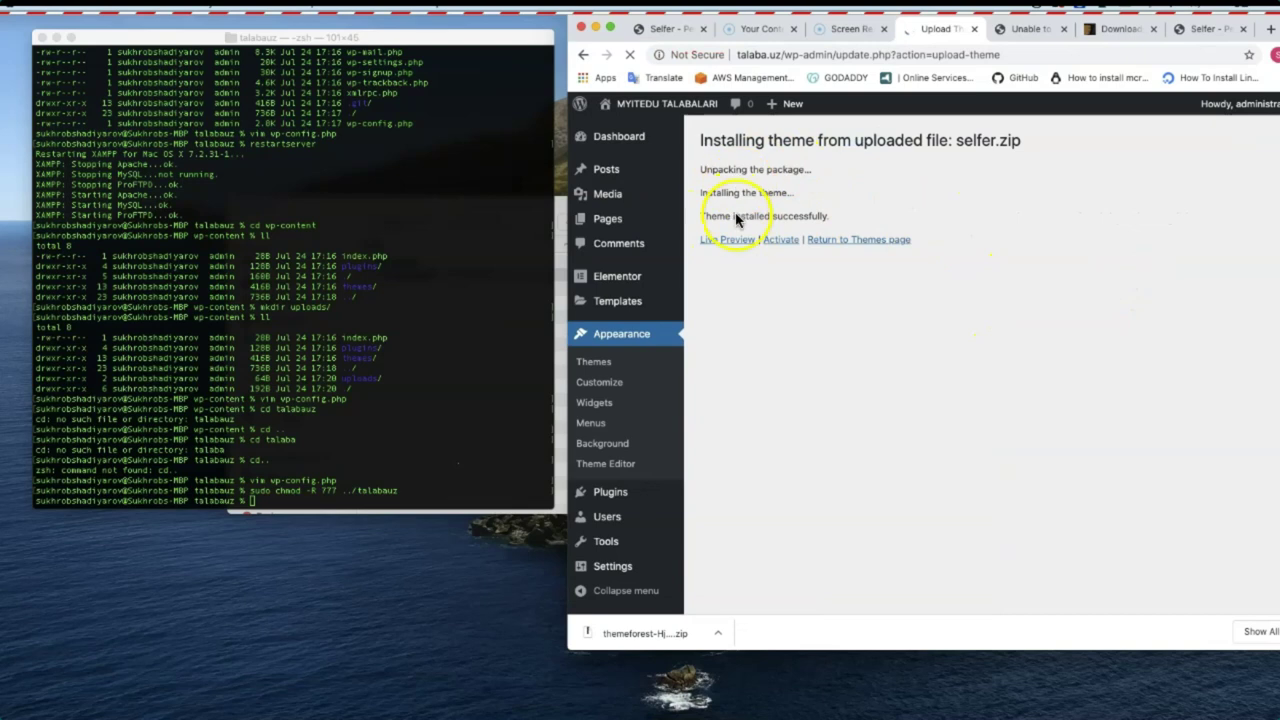
{"action": "left_click", "coordinate": [781, 241]}
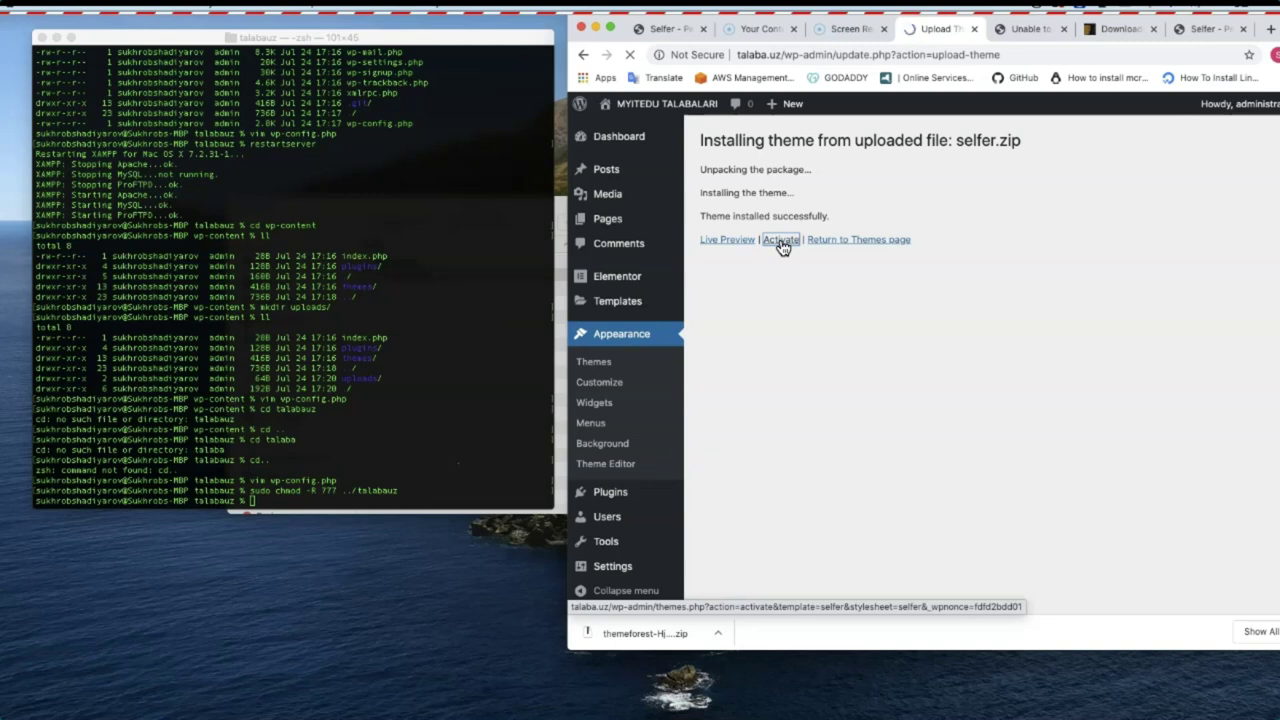
{"action": "left_click", "coordinate": [690, 30]}
- Read the Selfer docs' One Click Demo Content Importer section, then return to the WordPress themes page
{"action": "left_click", "coordinate": [870, 415]}
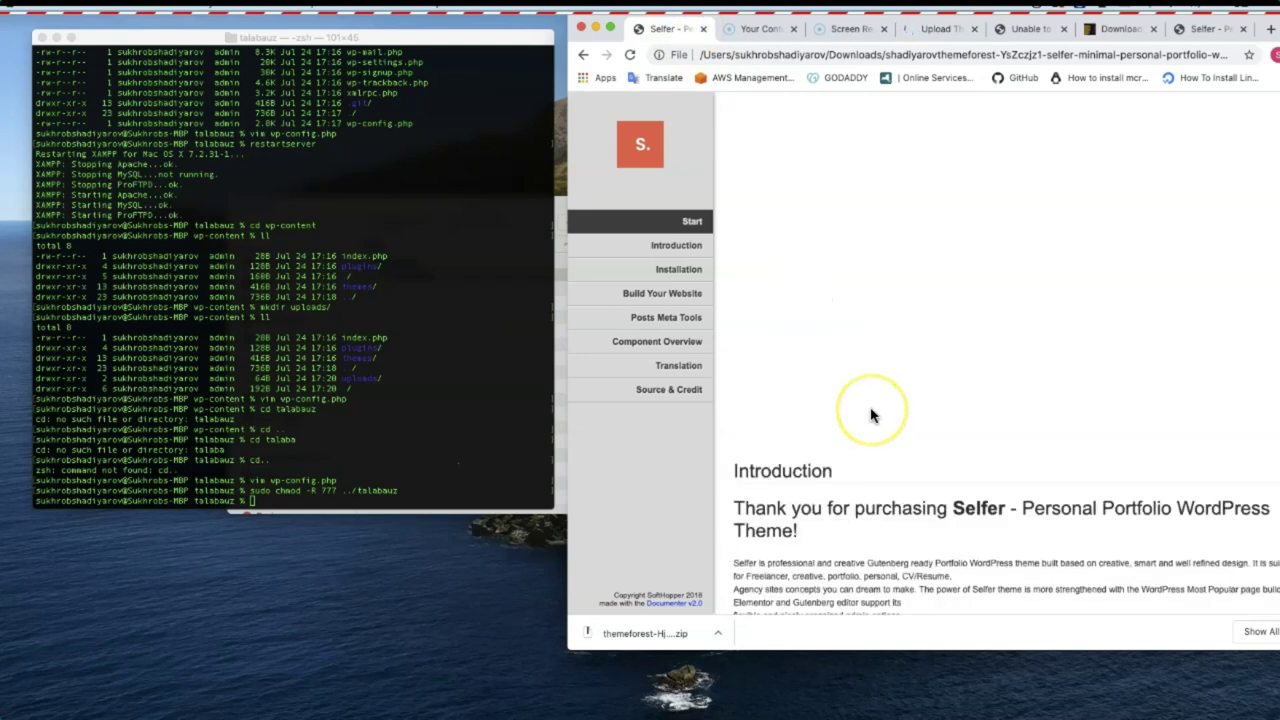
{"action": "scroll", "coordinate": [870, 415], "scroll_direction": "down", "scroll_amount": 10}
{"action": "scroll", "coordinate": [870, 415], "scroll_direction": "down", "scroll_amount": 5}
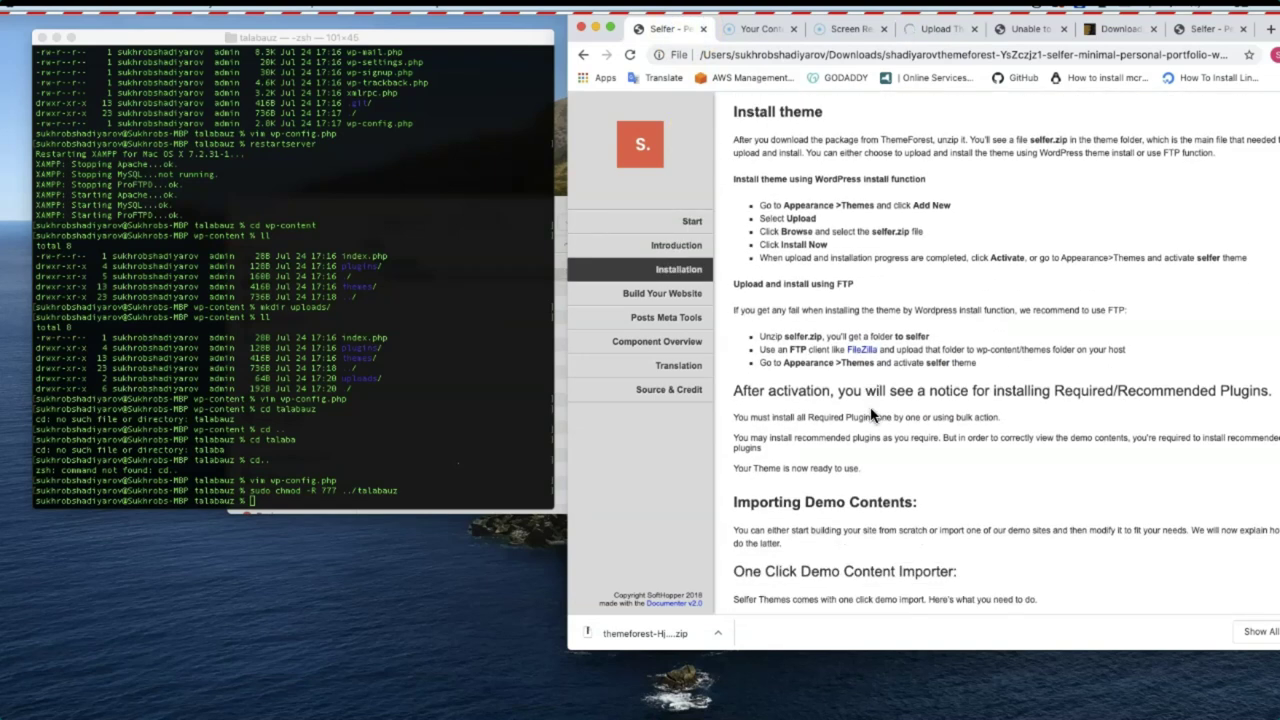
{"action": "scroll", "coordinate": [870, 415], "scroll_direction": "down", "scroll_amount": 6}
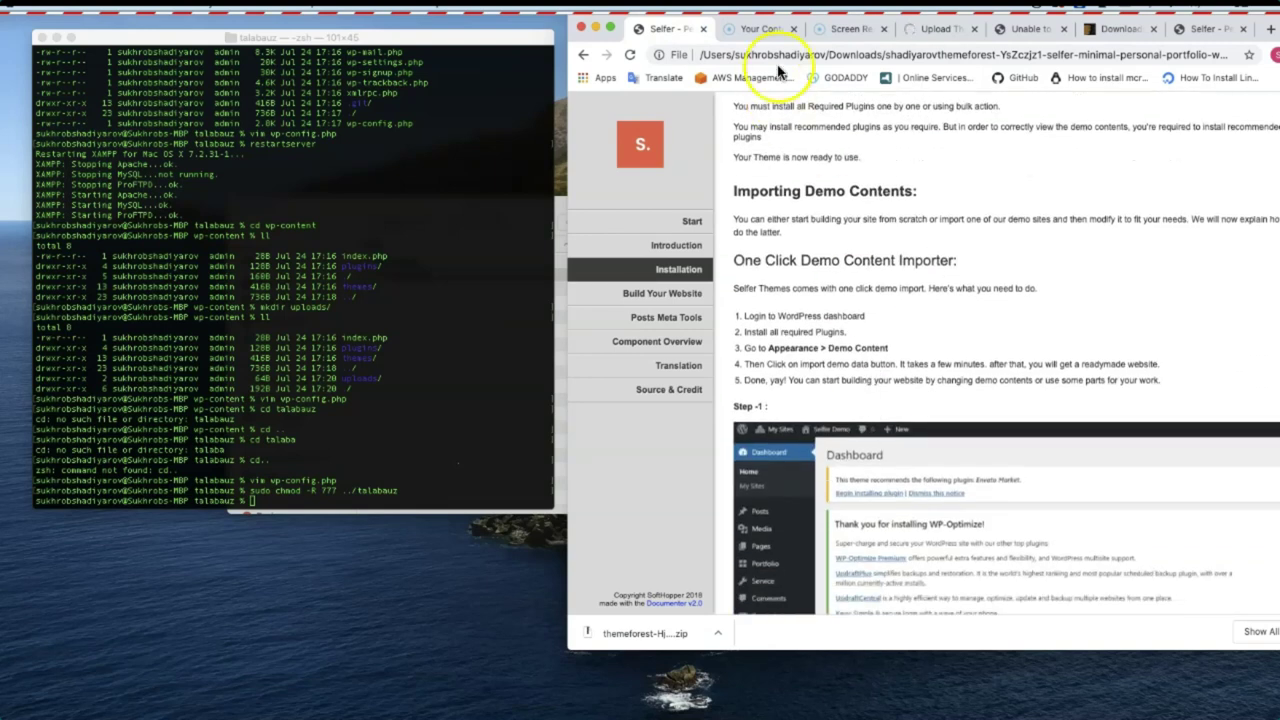
{"action": "left_click", "coordinate": [938, 29]}
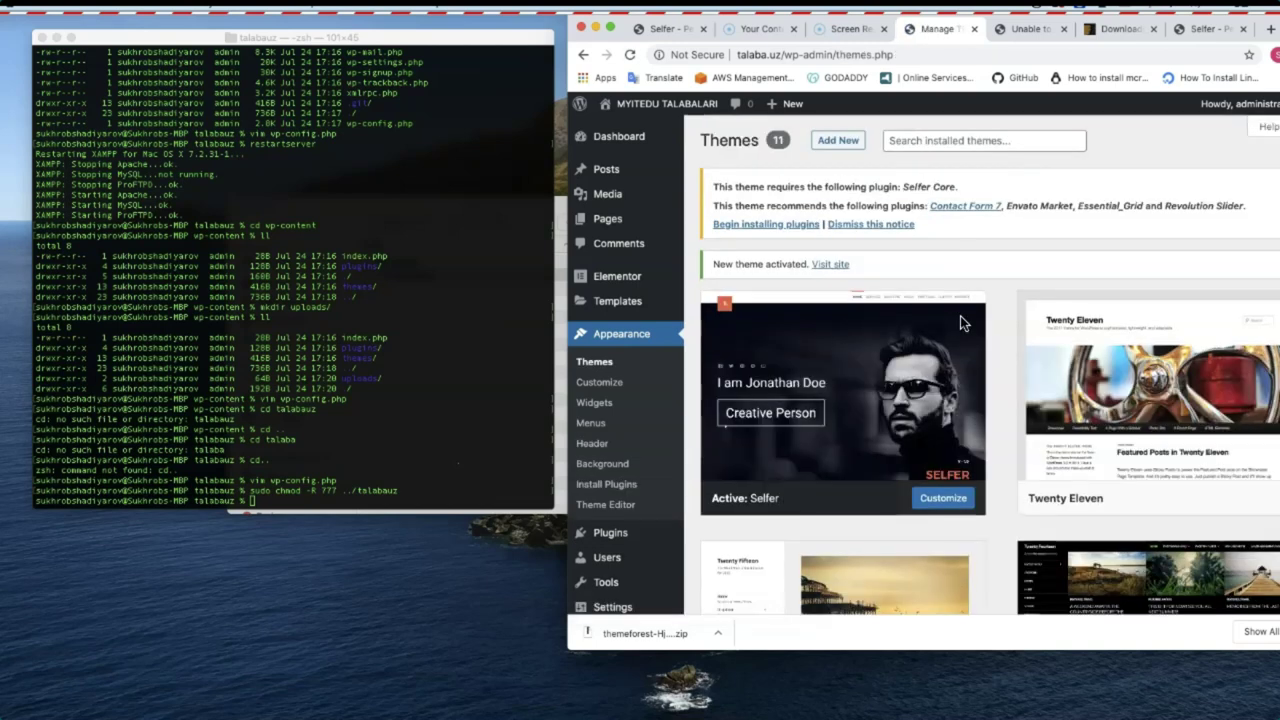
- View the live site's front page, then go back to the WordPress dashboard
{"action": "left_click", "coordinate": [637, 113]}
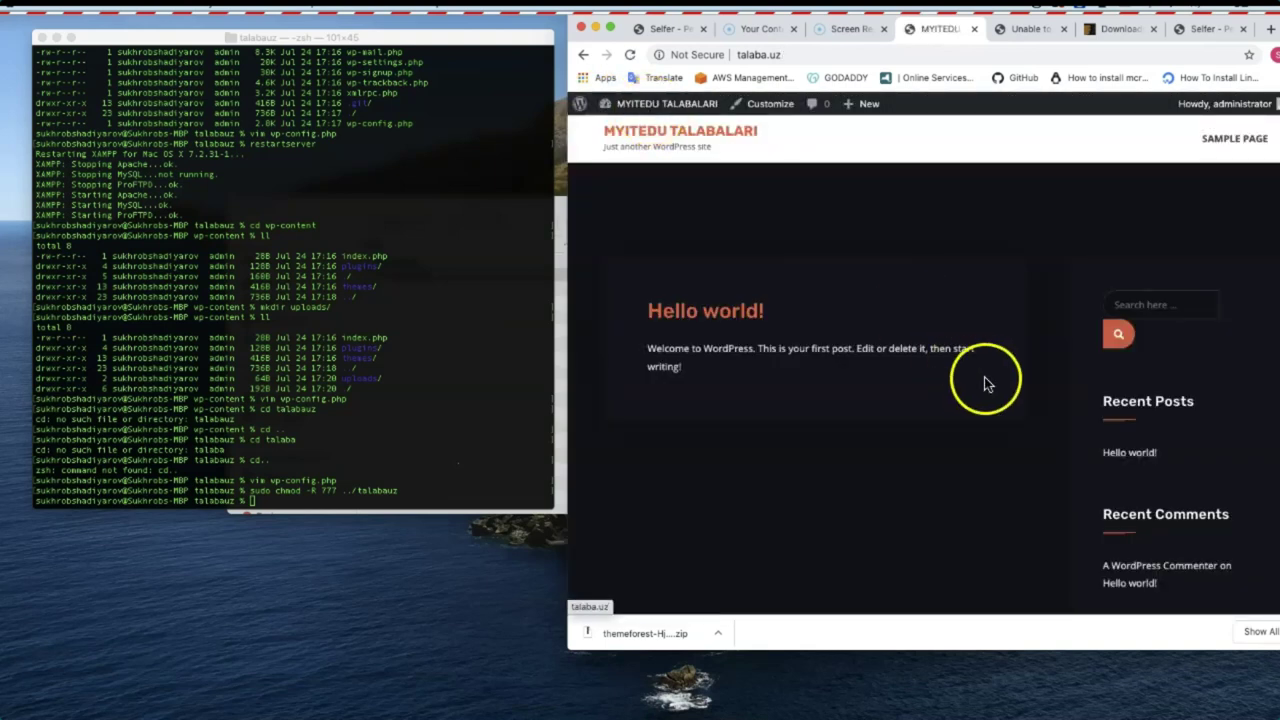
{"action": "scroll", "coordinate": [992, 380], "scroll_direction": "down", "scroll_amount": 3}
{"action": "scroll", "coordinate": [992, 380], "scroll_direction": "up", "scroll_amount": 3}
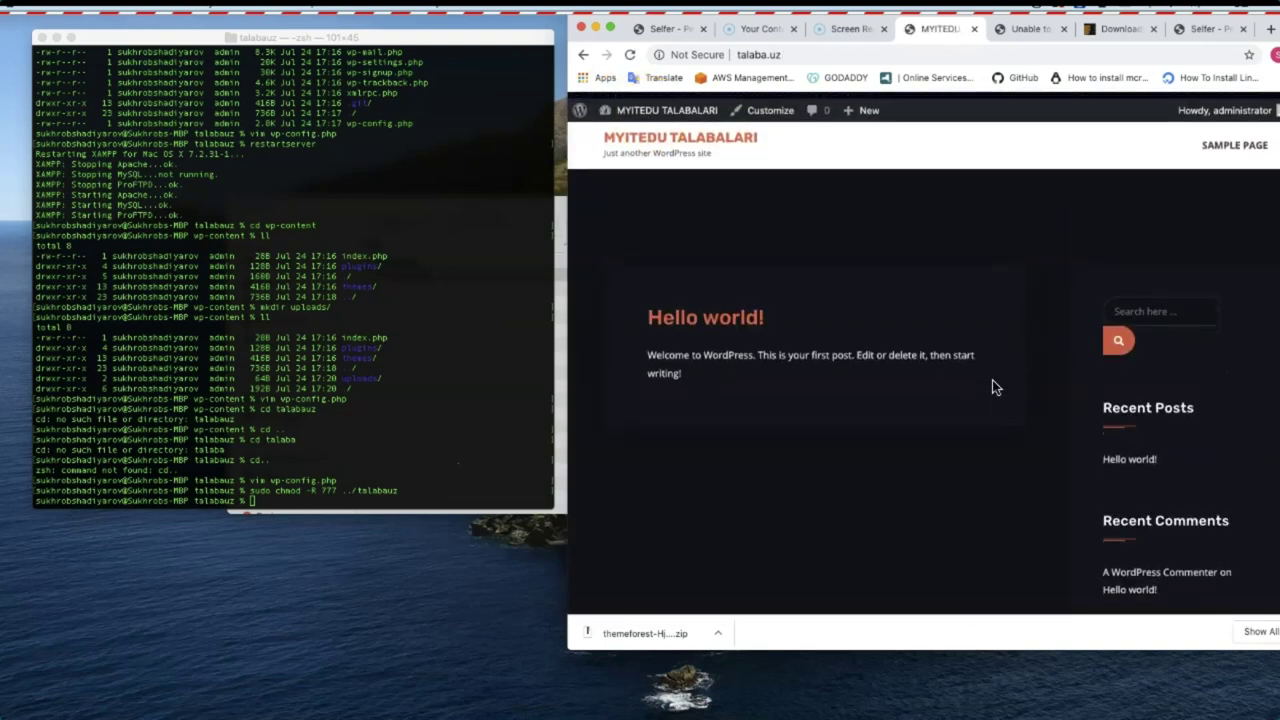
{"action": "left_click", "coordinate": [640, 110]}
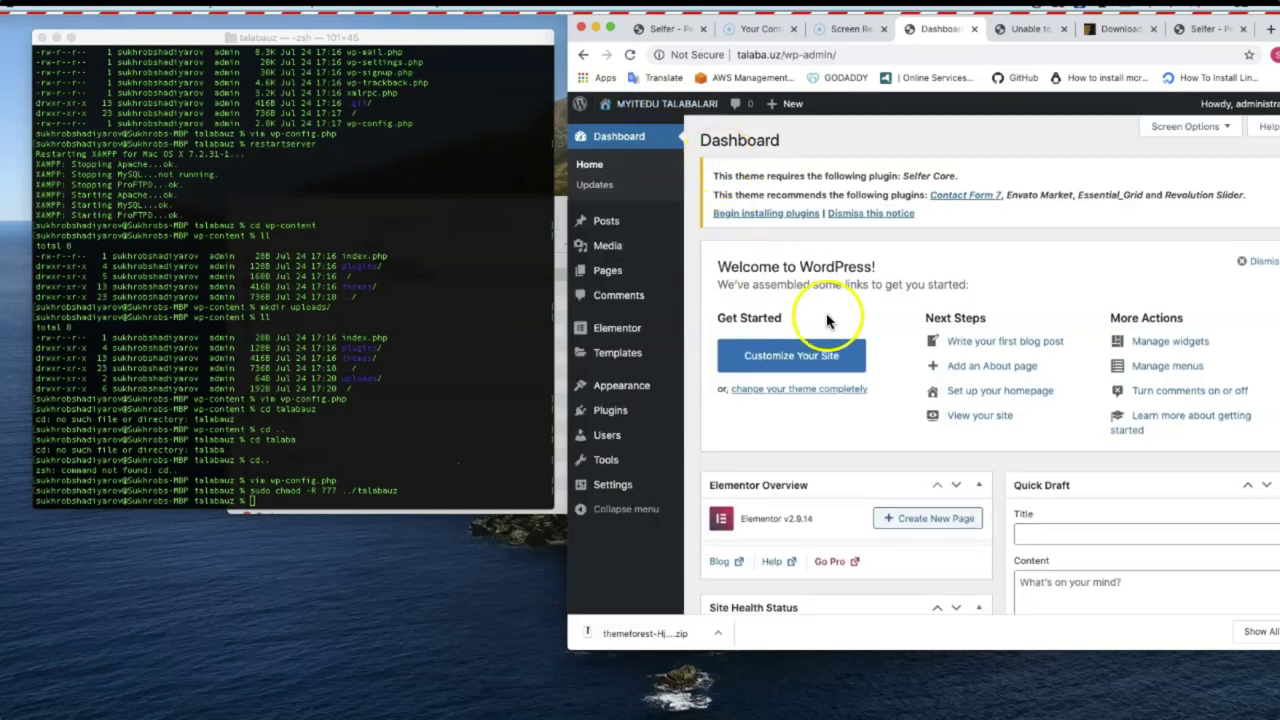
- Open Tools > Export Personal Data, then return to Step 1 of the documentation's demo import guide
{"action": "mouse_move", "coordinate": [606, 463]}
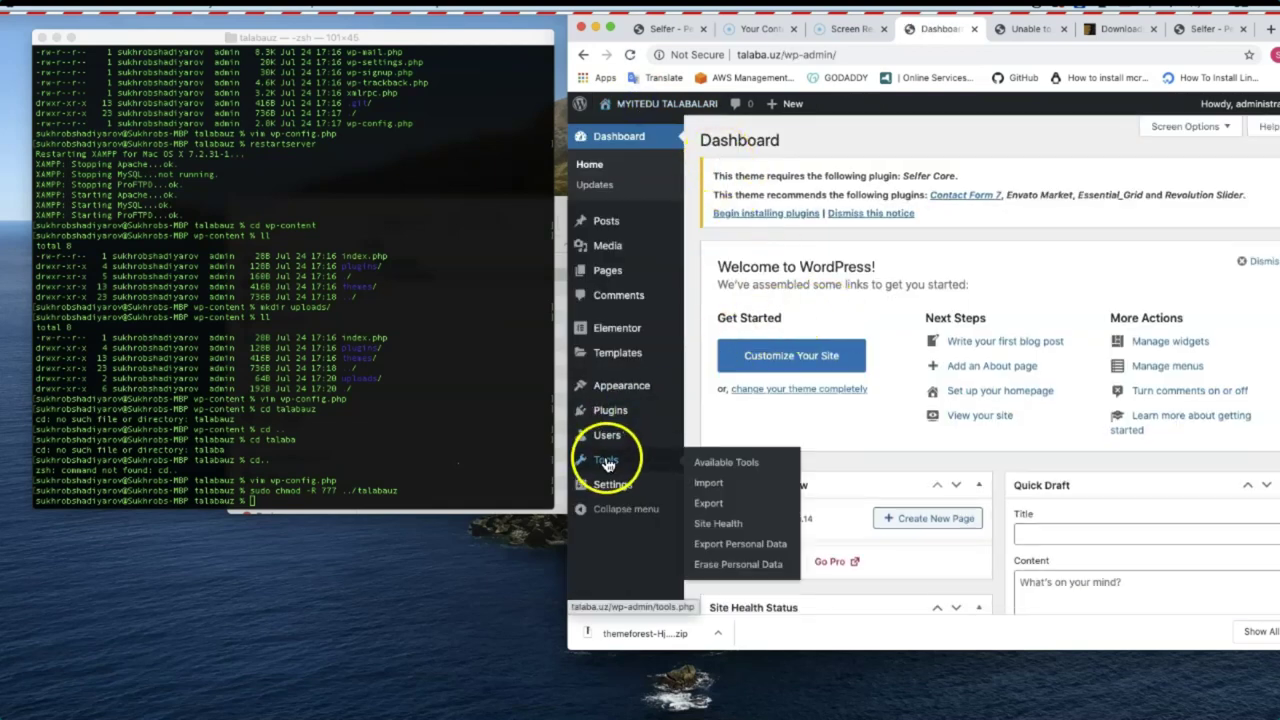
{"action": "left_click", "coordinate": [737, 549]}
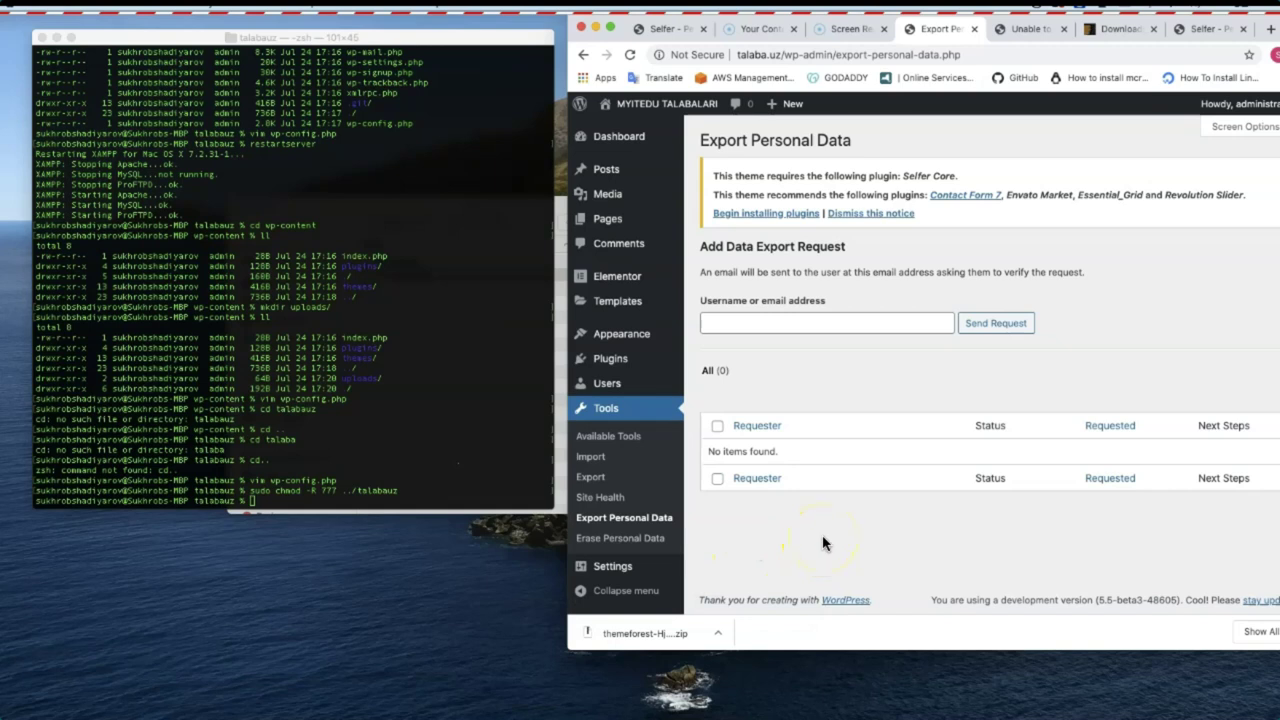
{"action": "left_click", "coordinate": [677, 38]}
{"action": "scroll", "coordinate": [966, 491], "scroll_direction": "down", "scroll_amount": 5}
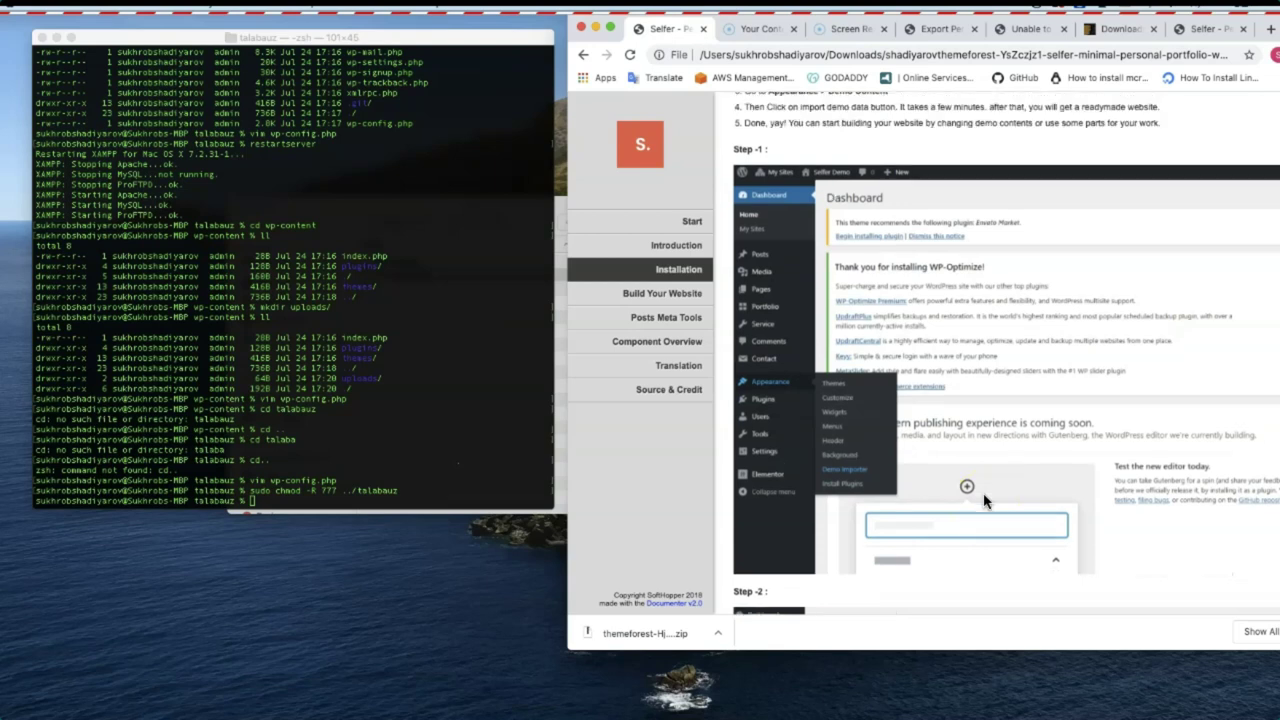
- Skim the documentation's One Click Demo Content Importer steps and return to the WordPress admin tab
{"action": "scroll", "coordinate": [984, 500], "scroll_direction": "up", "scroll_amount": 5}
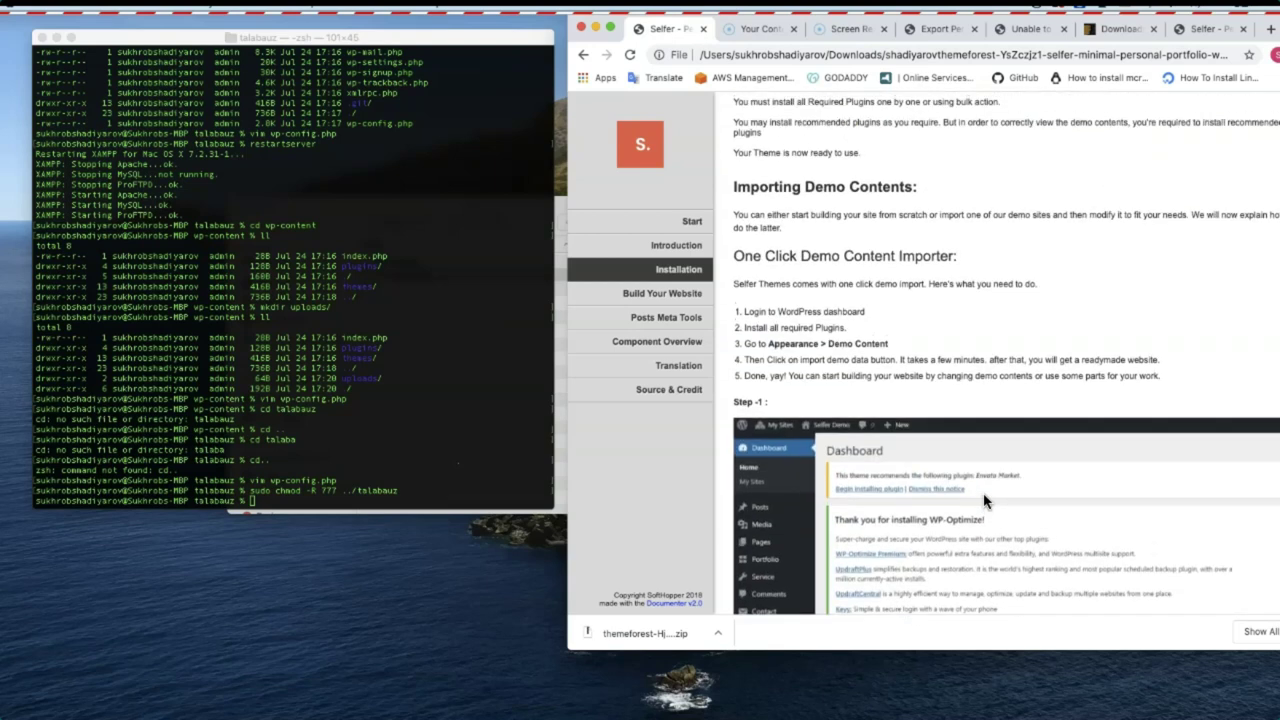
{"action": "scroll", "coordinate": [984, 500], "scroll_direction": "down", "scroll_amount": 4}
{"action": "scroll", "coordinate": [985, 502], "scroll_direction": "down", "scroll_amount": 5}
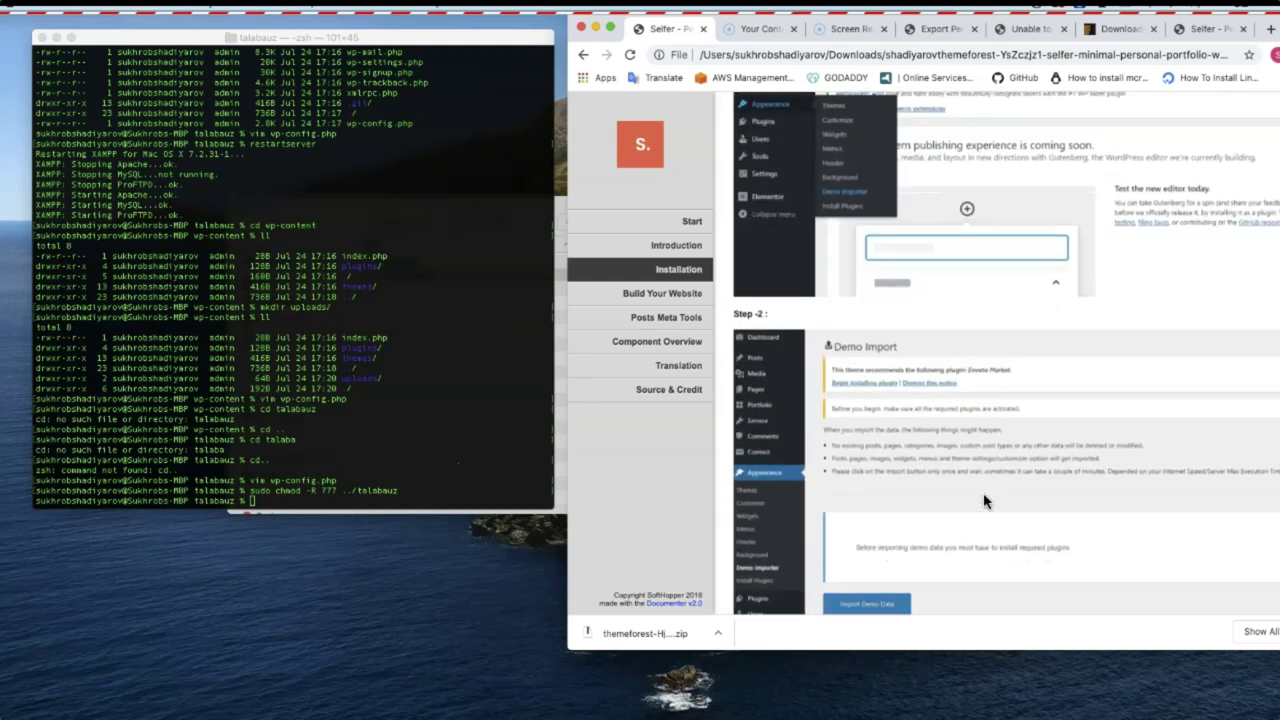
{"action": "scroll", "coordinate": [987, 507], "scroll_direction": "up", "scroll_amount": 4}
{"action": "scroll", "coordinate": [985, 503], "scroll_direction": "up", "scroll_amount": 4}
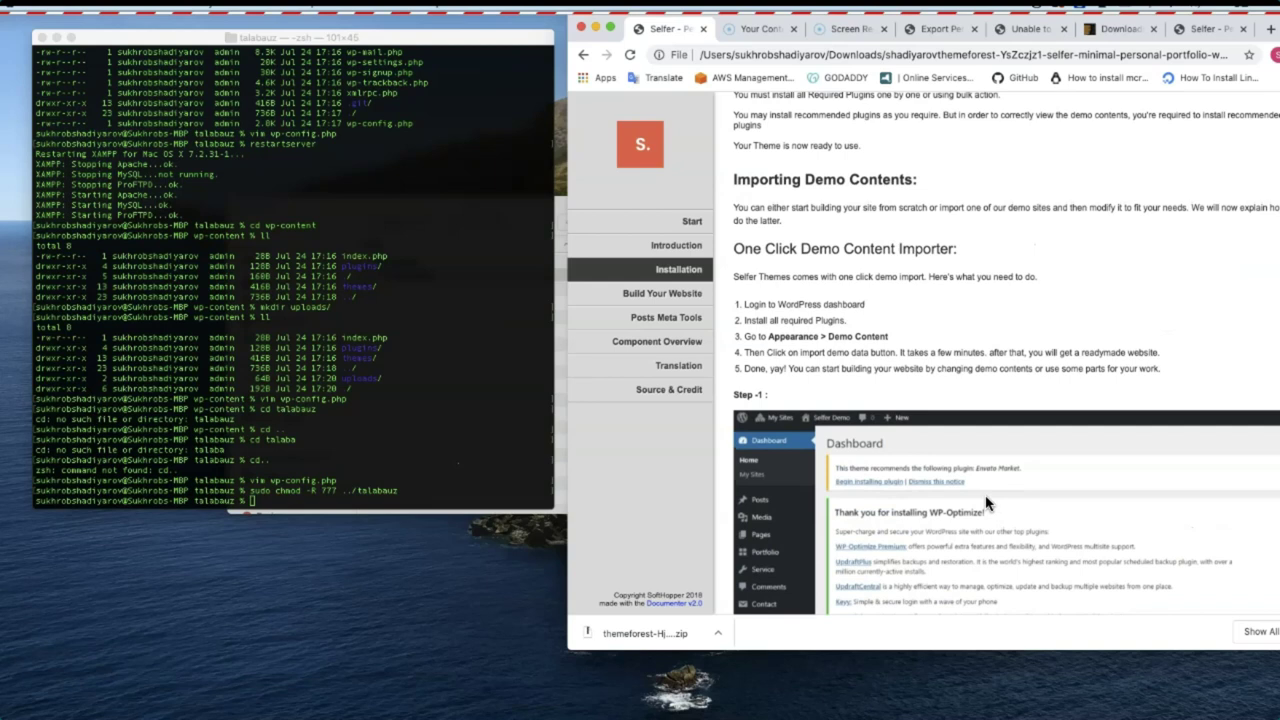
{"action": "left_click", "coordinate": [1030, 30]}
- Bulk-install Selfer Core and the four recommended plugins from the Begin installing plugins list
{"action": "left_click", "coordinate": [925, 30]}
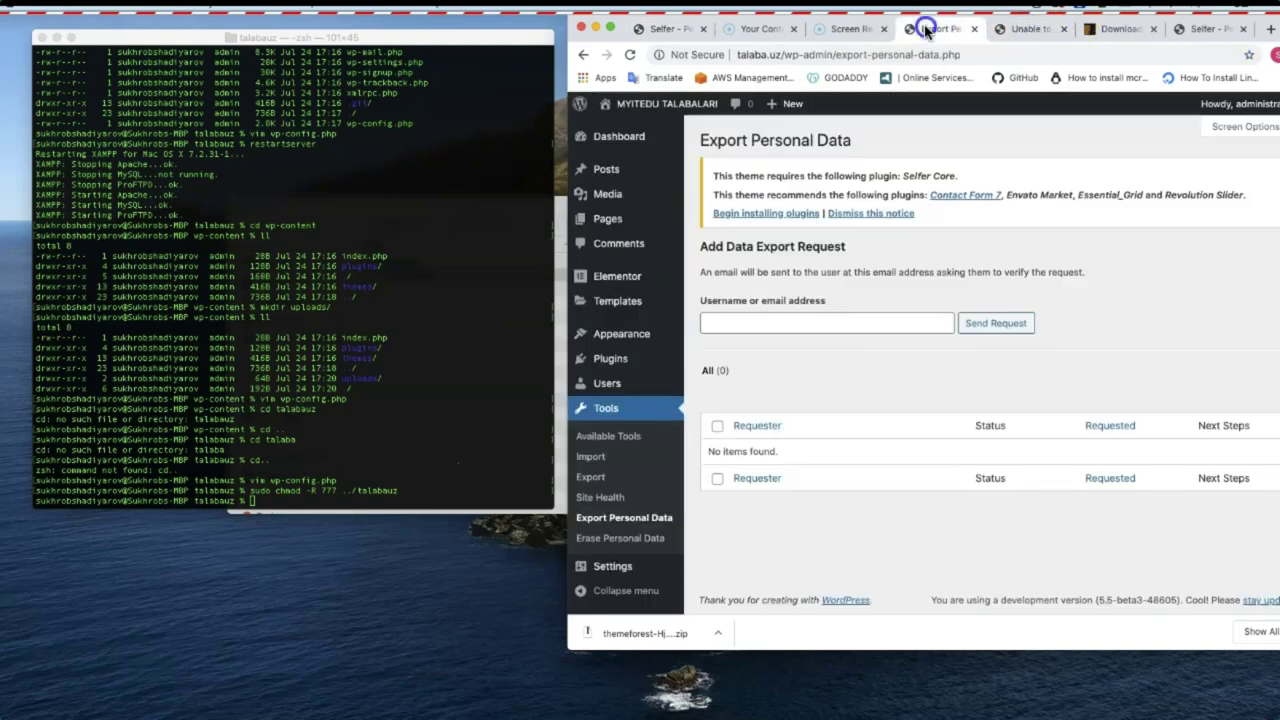
{"action": "mouse_move", "coordinate": [617, 368]}
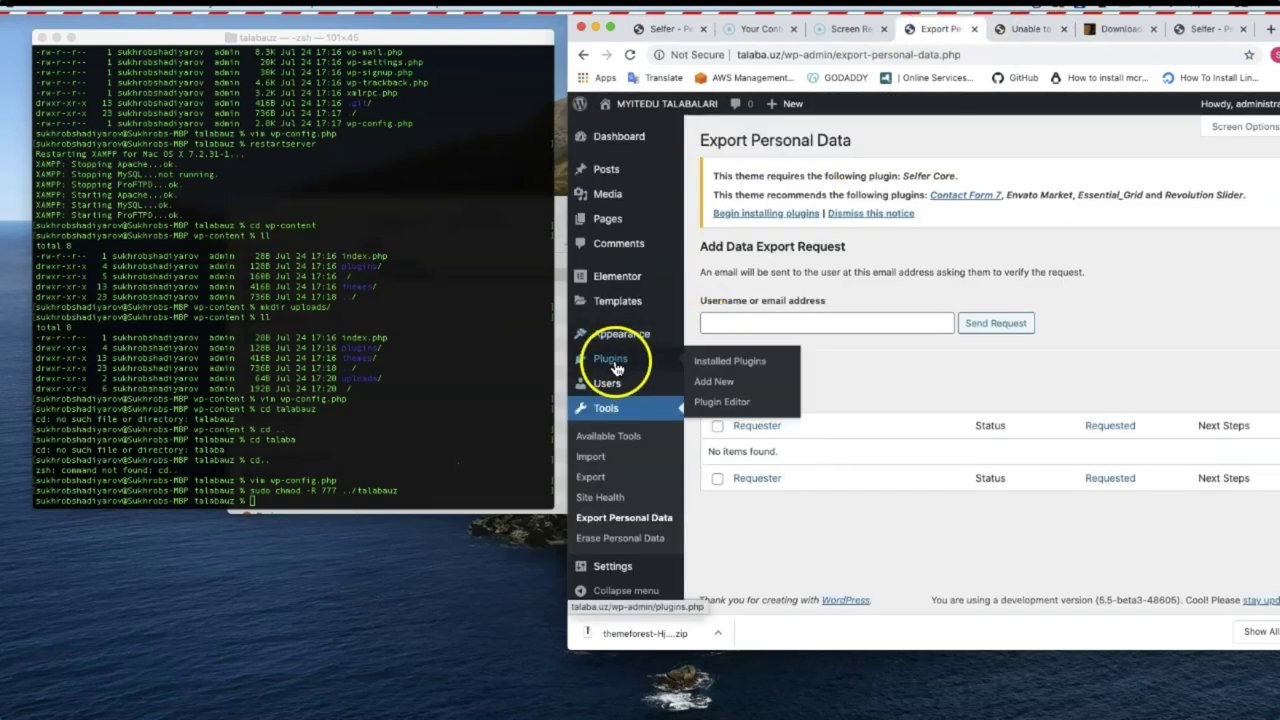
{"action": "left_click", "coordinate": [655, 362]}
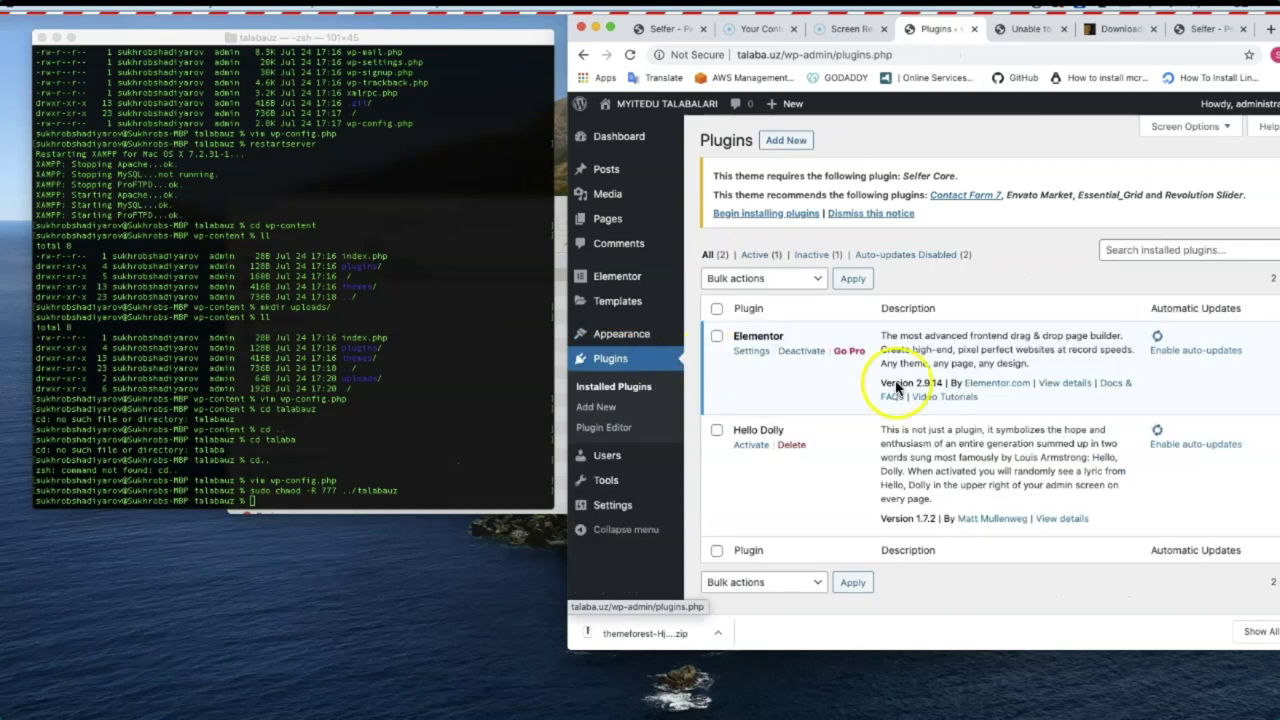
{"action": "left_click", "coordinate": [752, 212]}
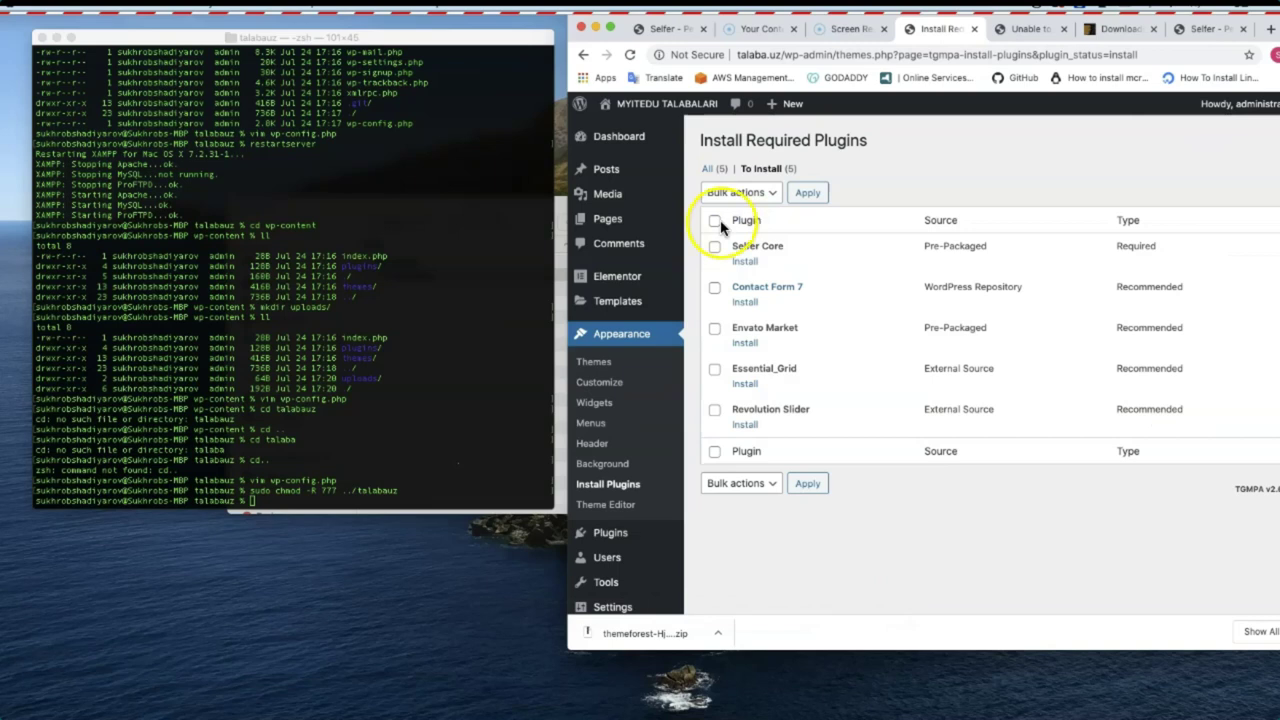
{"action": "left_click", "coordinate": [714, 221]}
{"action": "left_click", "coordinate": [745, 192]}
{"action": "left_click", "coordinate": [733, 203]}
{"action": "left_click", "coordinate": [807, 189]}
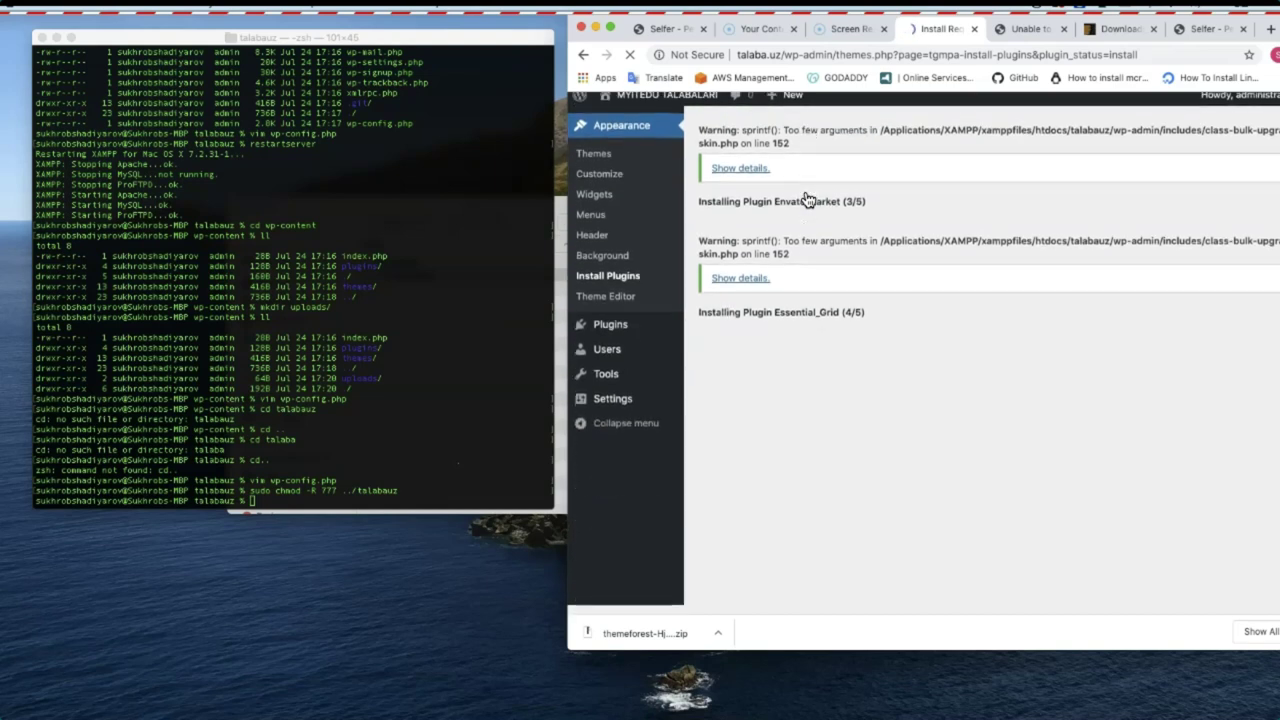
- Go to Installed Plugins, now listing 7 plugins with 6 inactive
{"action": "left_click", "coordinate": [1057, 458]}
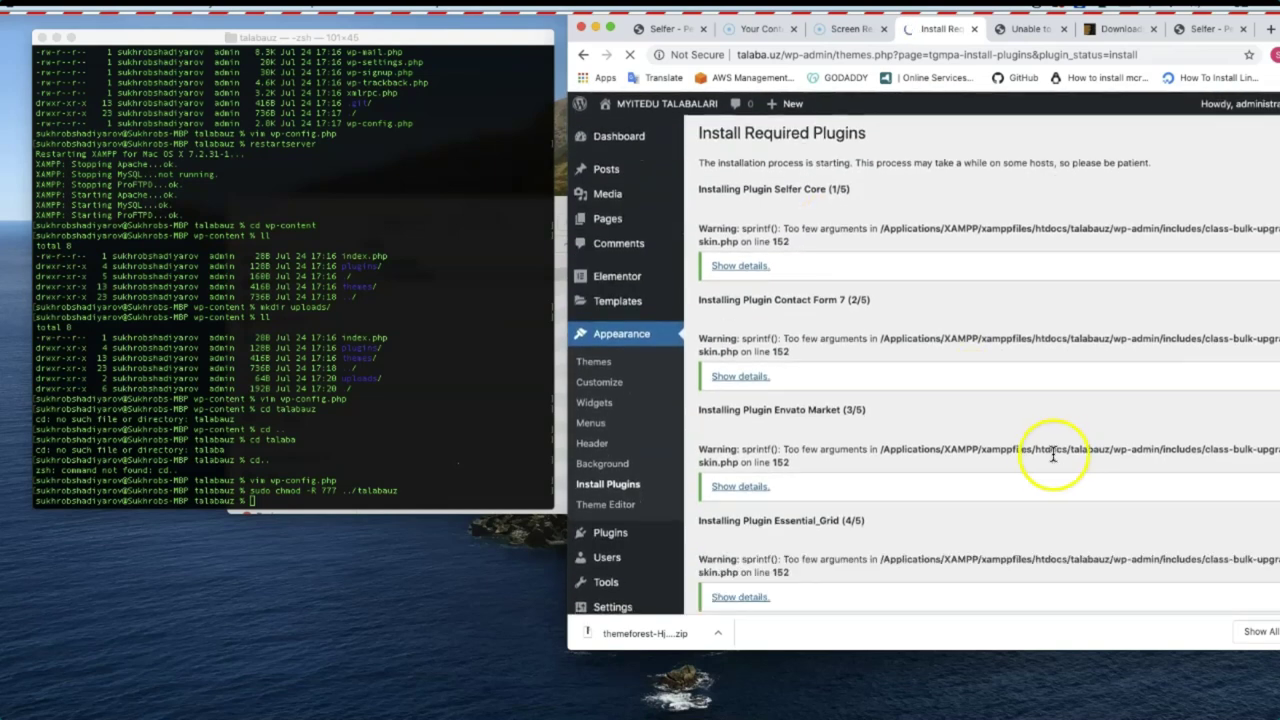
{"action": "scroll", "coordinate": [1050, 460], "scroll_direction": "down", "scroll_amount": 2}
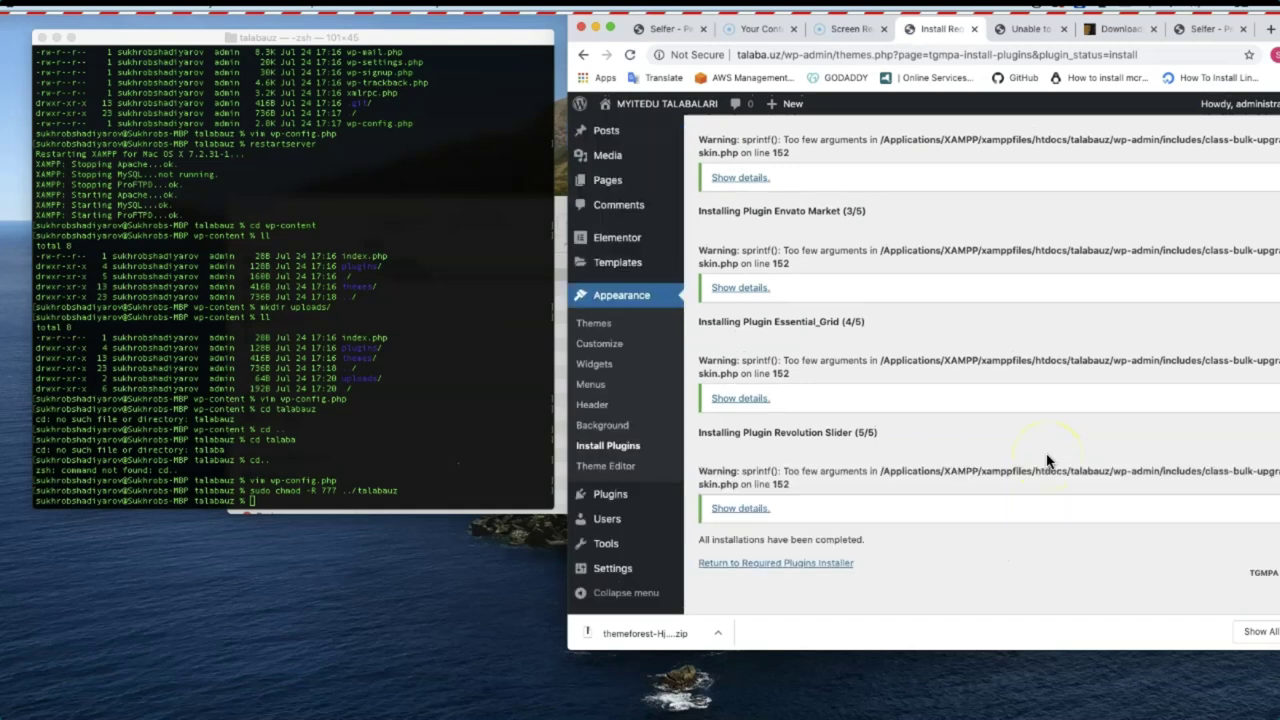
{"action": "scroll", "coordinate": [1048, 460], "scroll_direction": "up", "scroll_amount": 3}
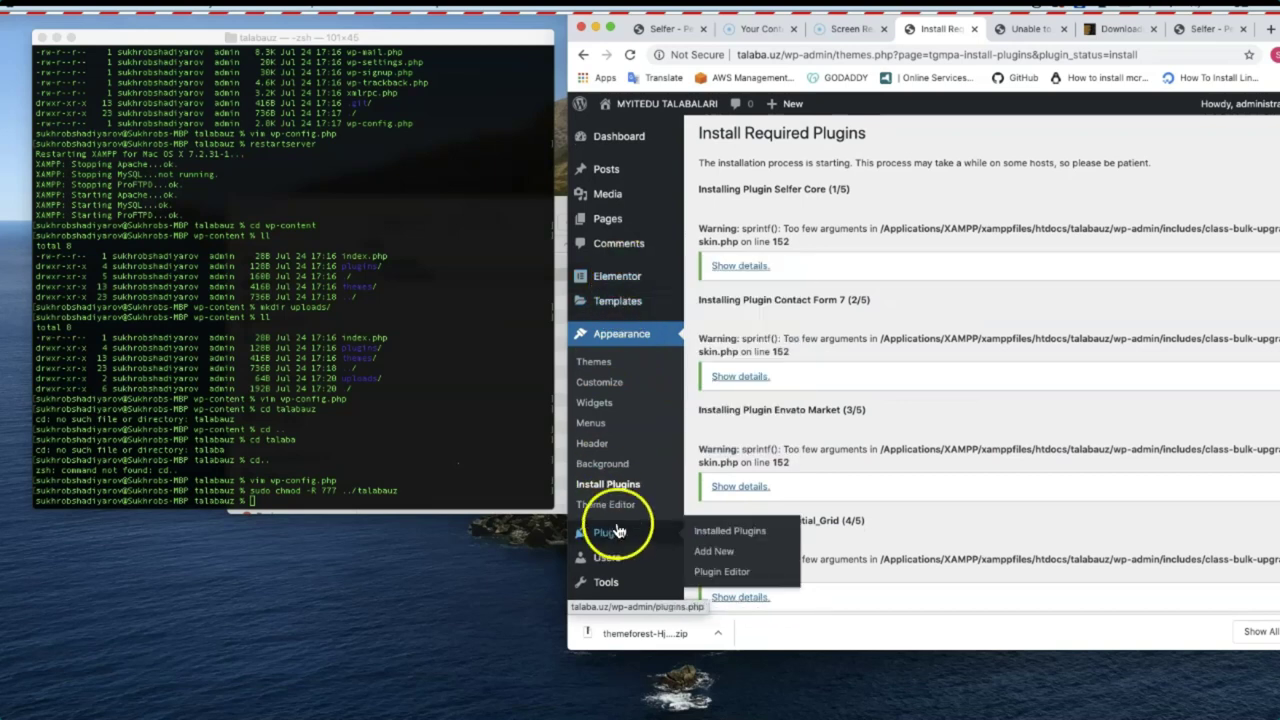
{"action": "left_click", "coordinate": [630, 486]}
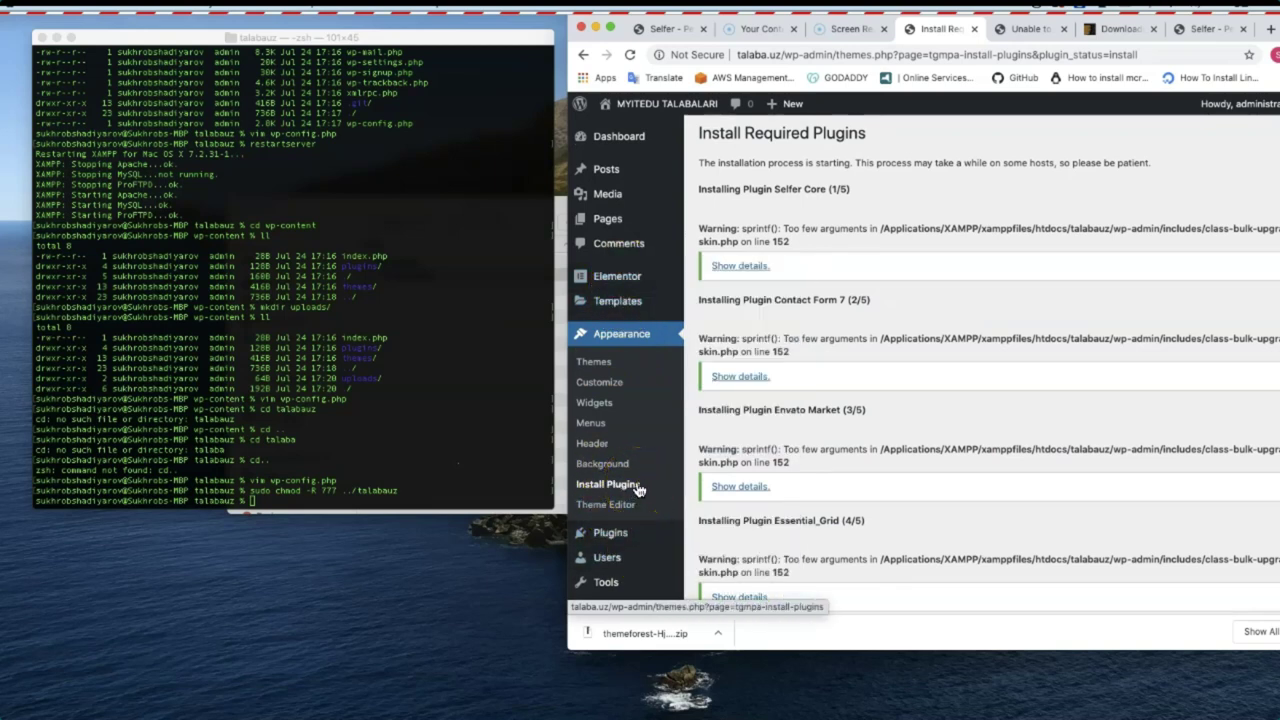
{"action": "left_click", "coordinate": [629, 541]}
{"action": "left_click", "coordinate": [888, 412]}
{"action": "scroll", "coordinate": [888, 410], "scroll_direction": "down", "scroll_amount": 5}
{"action": "scroll", "coordinate": [888, 410], "scroll_direction": "up", "scroll_amount": 5}
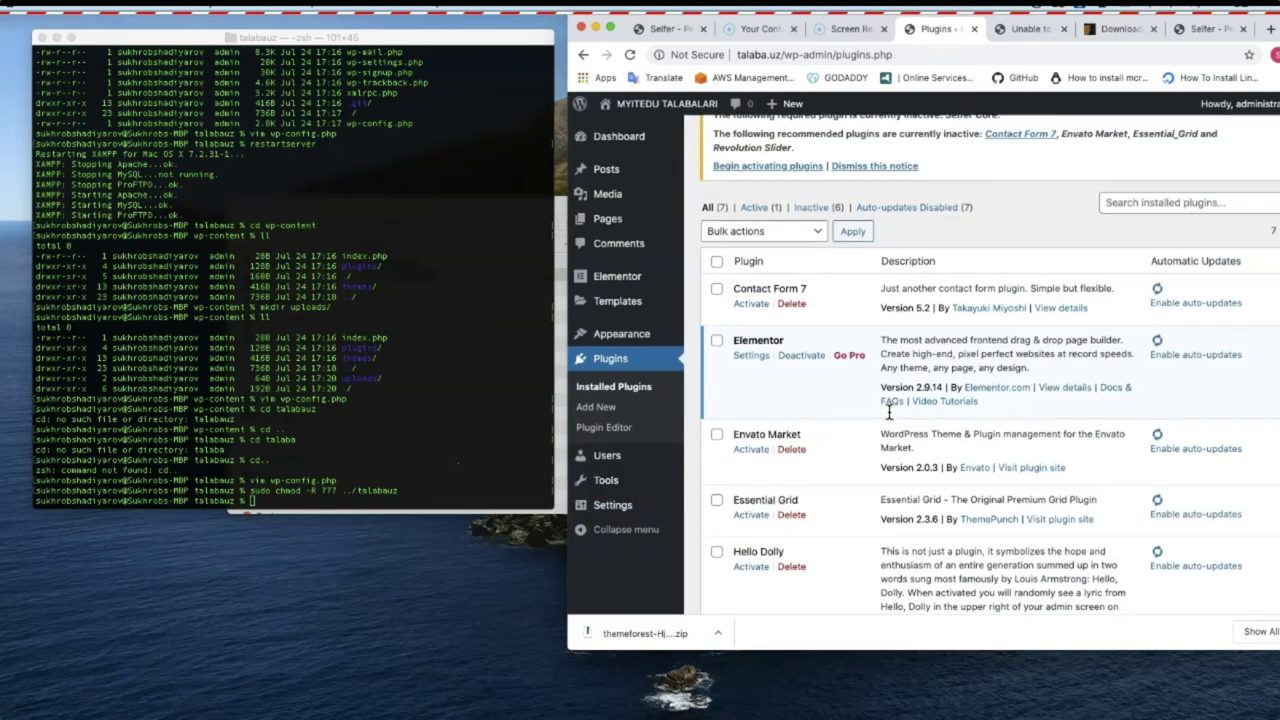
- Select all installed plugins and apply the Activate bulk action
{"action": "left_click", "coordinate": [716, 277]}
{"action": "left_click", "coordinate": [763, 246]}
{"action": "left_click", "coordinate": [745, 258]}
{"action": "left_click", "coordinate": [856, 247]}
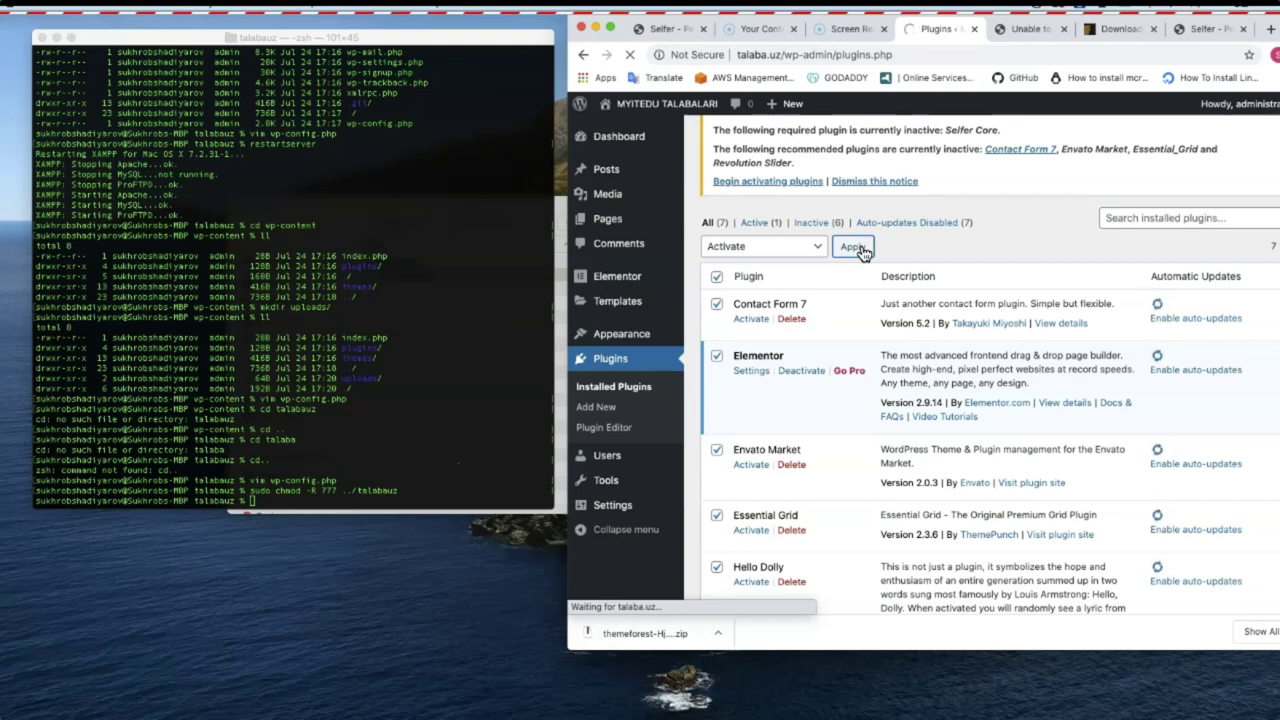
{"action": "left_click", "coordinate": [856, 250]}
- Check Step -2 of the demo-import instructions in the Selfer documentation
{"action": "left_click", "coordinate": [666, 29]}
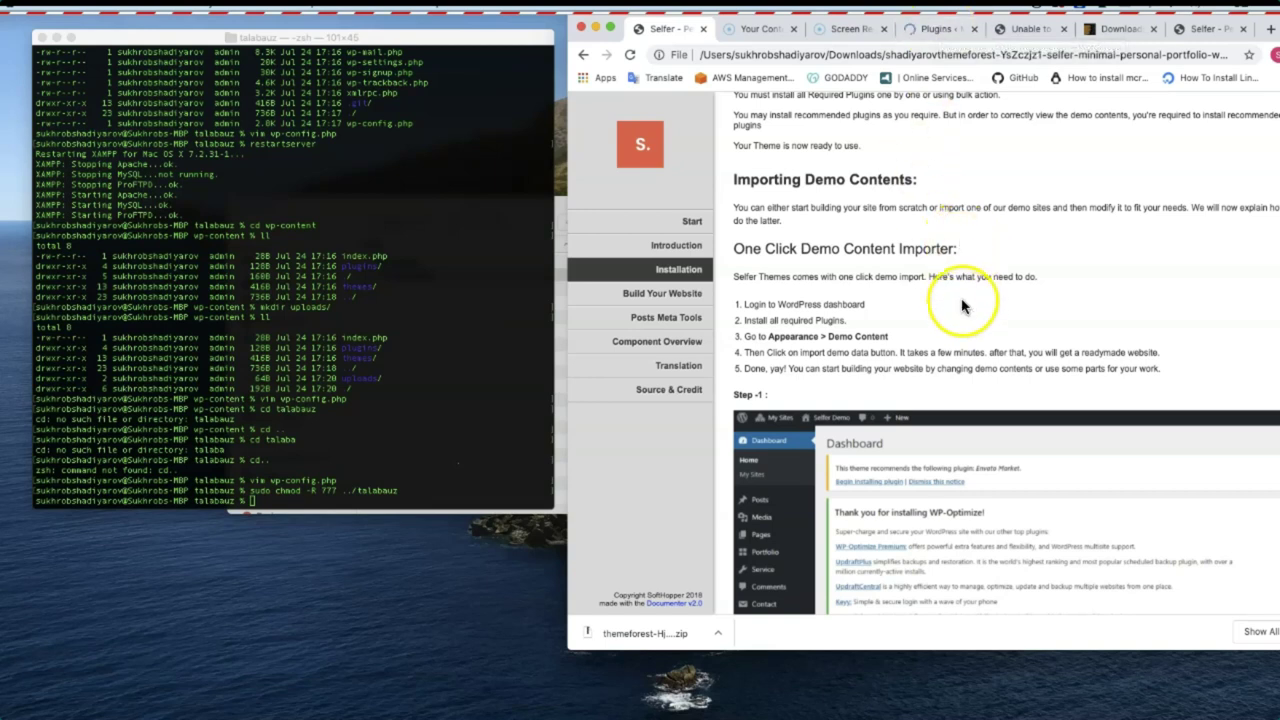
{"action": "scroll", "coordinate": [963, 306], "scroll_direction": "down", "scroll_amount": 5}
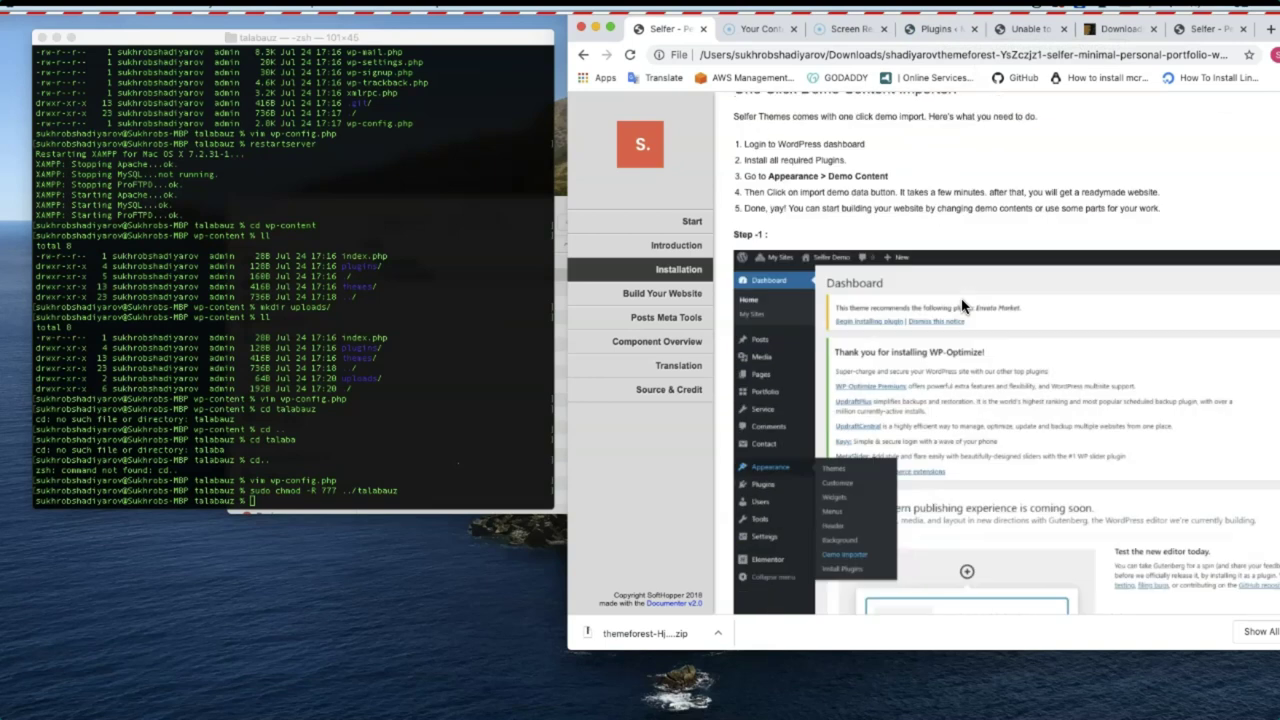
{"action": "scroll", "coordinate": [963, 306], "scroll_direction": "down", "scroll_amount": 2}
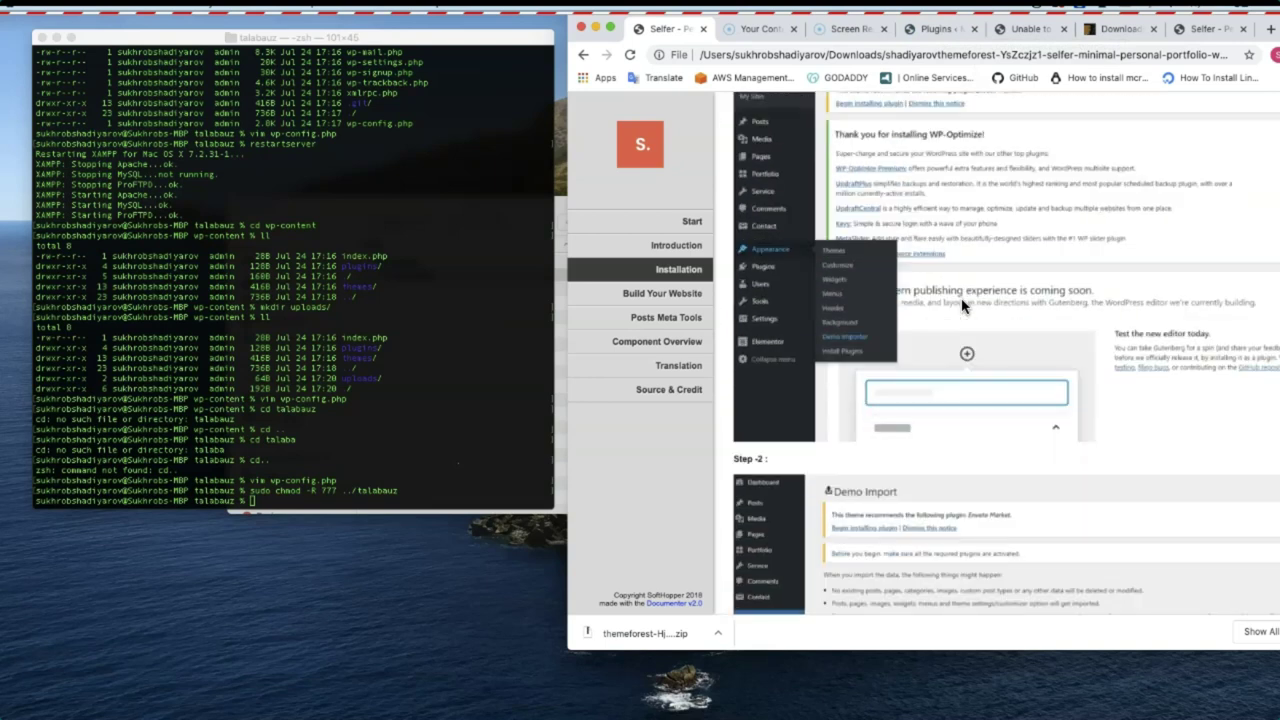
- Back in WordPress, open the Selfer Demo Import page under Appearance
{"action": "left_click", "coordinate": [935, 28]}
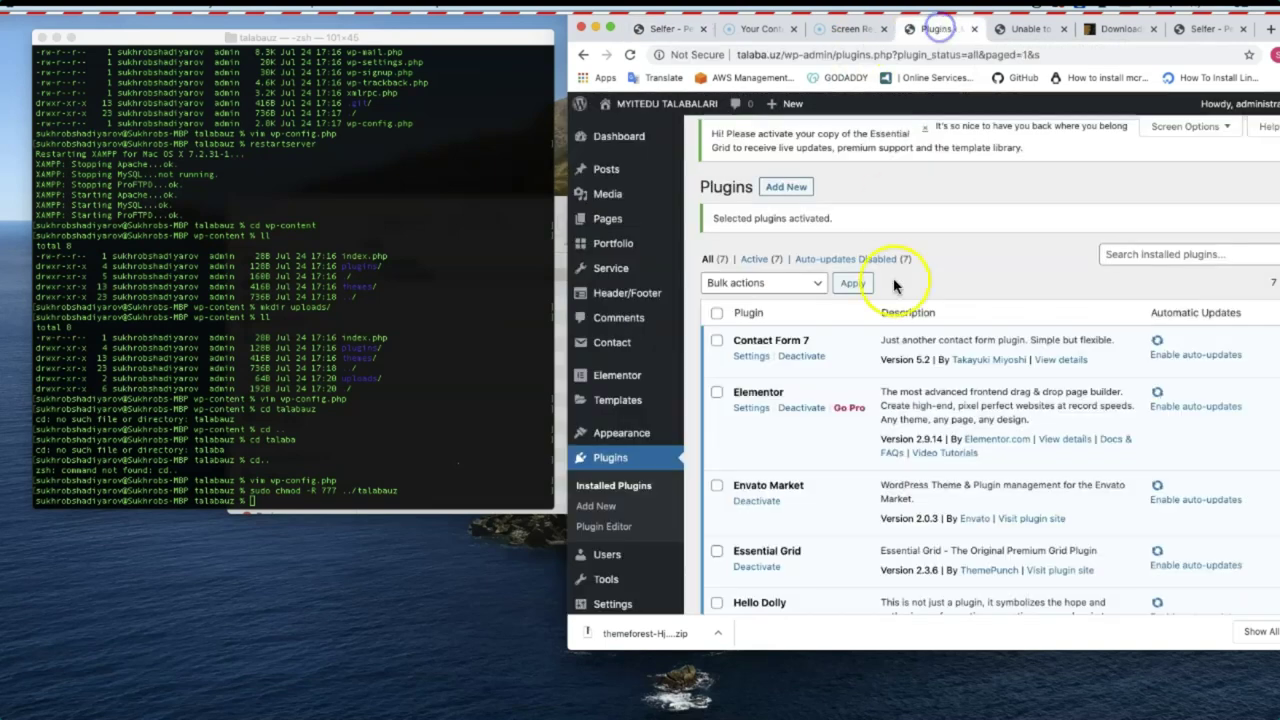
{"action": "scroll", "coordinate": [918, 438], "scroll_direction": "down", "scroll_amount": 4}
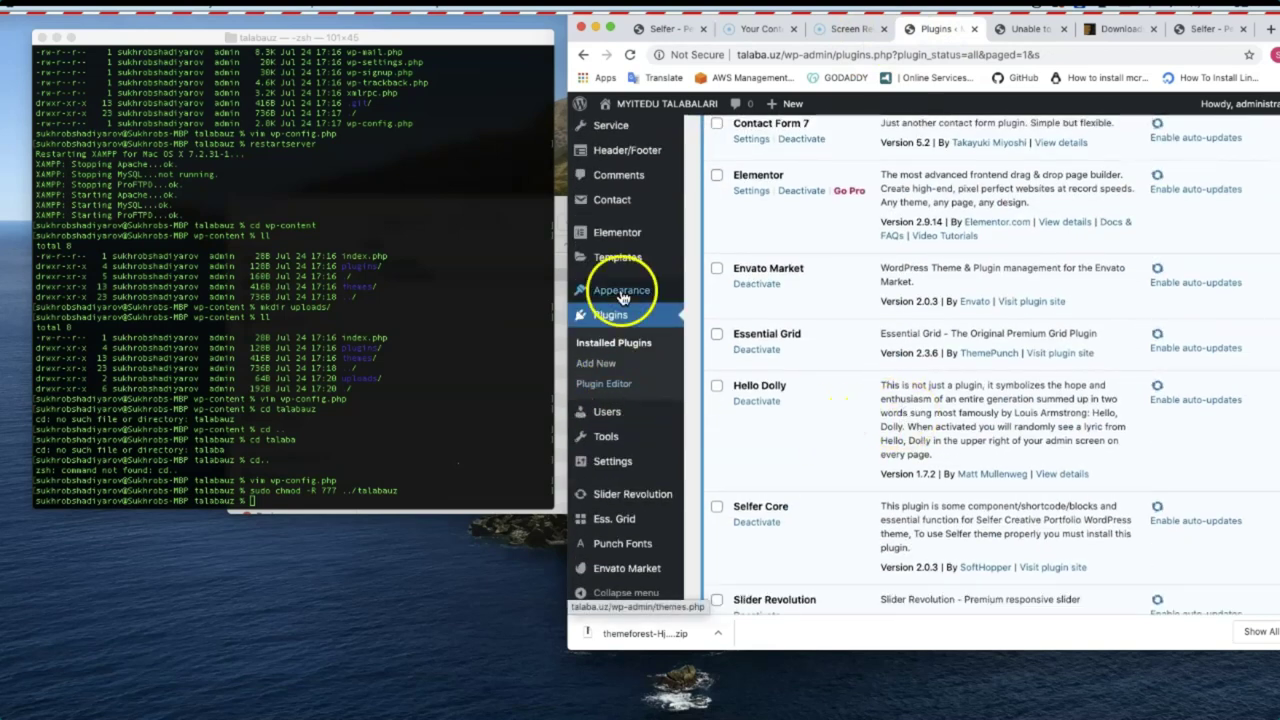
{"action": "mouse_move", "coordinate": [612, 291]}
{"action": "left_click", "coordinate": [728, 414]}
- Import the Selfer demo data and, once 'That's it, all done!' appears, open the talaba.uz front page
{"action": "left_click", "coordinate": [790, 503]}
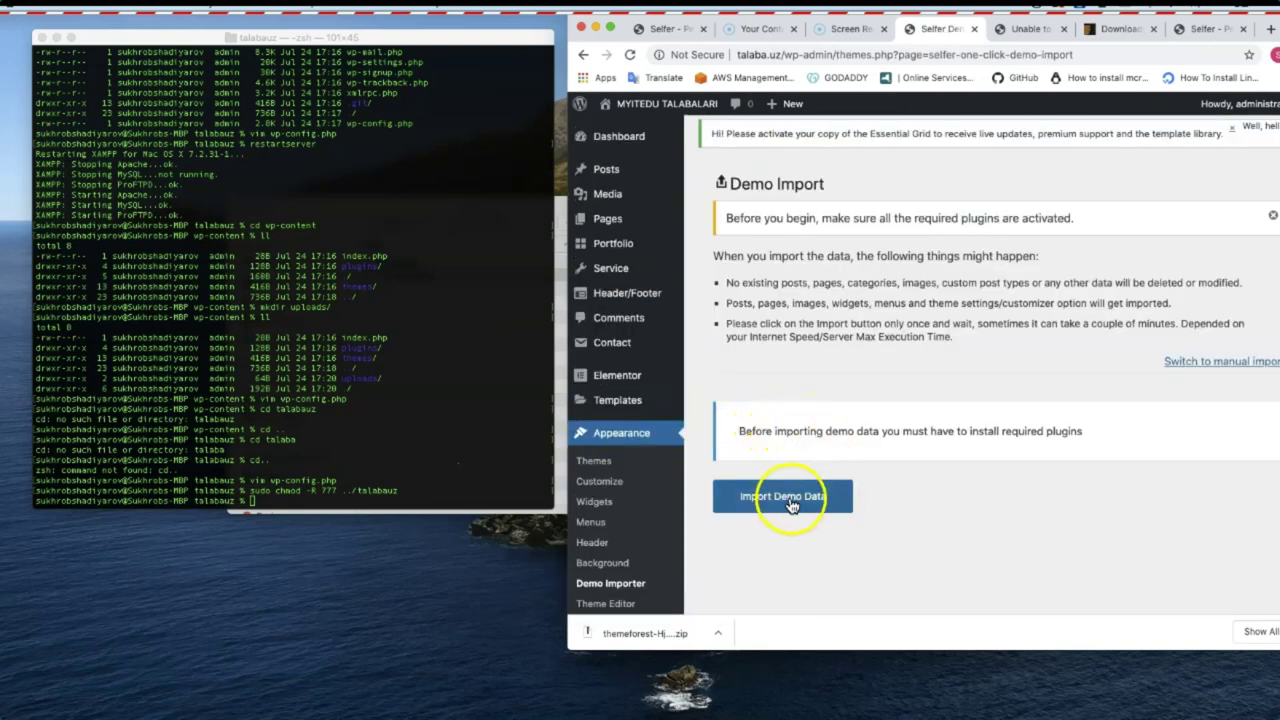
{"action": "left_click", "coordinate": [1018, 503]}
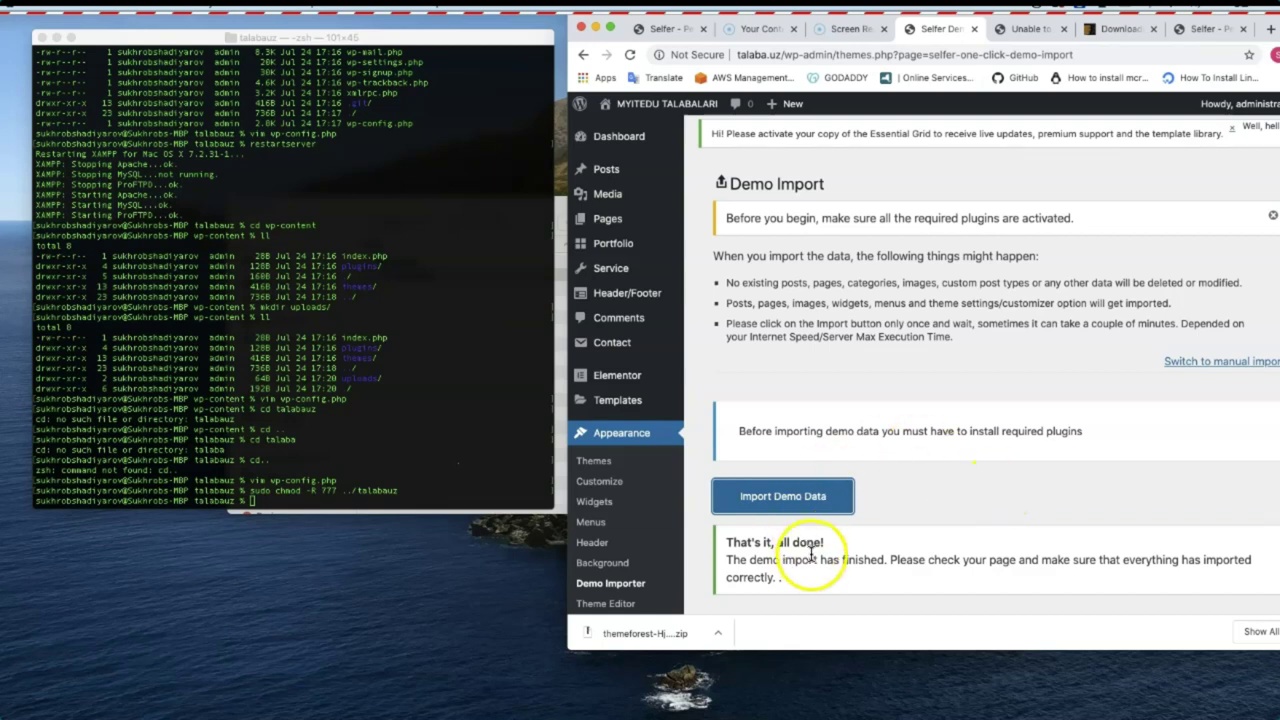
{"action": "left_click", "coordinate": [658, 106]}
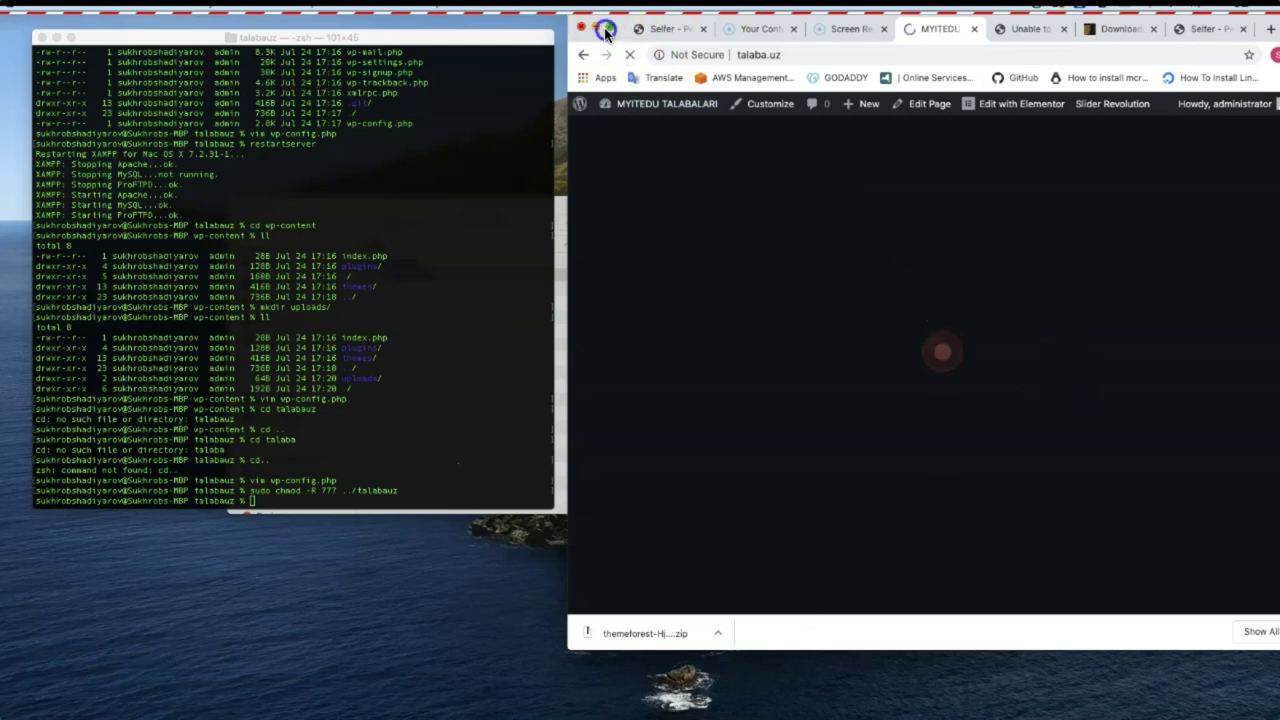
{"action": "left_click", "coordinate": [607, 30]}
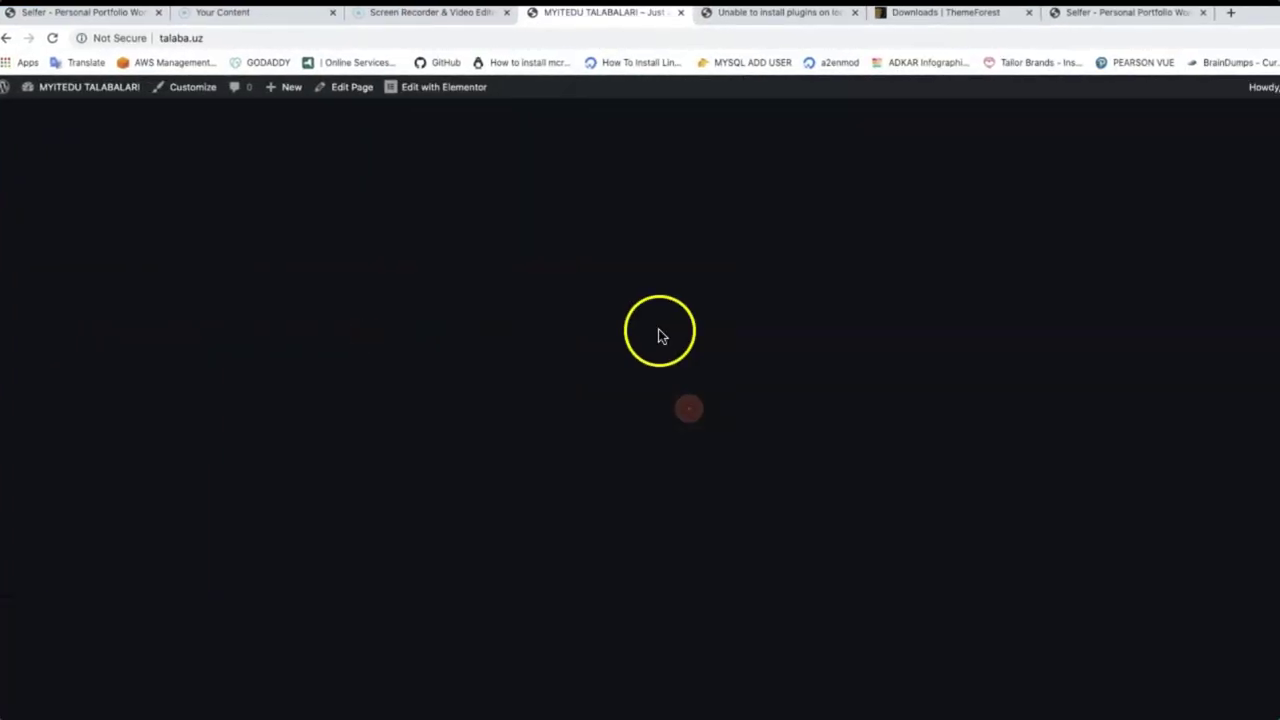
{"action": "scroll", "coordinate": [845, 456], "scroll_direction": "down", "scroll_amount": 5}
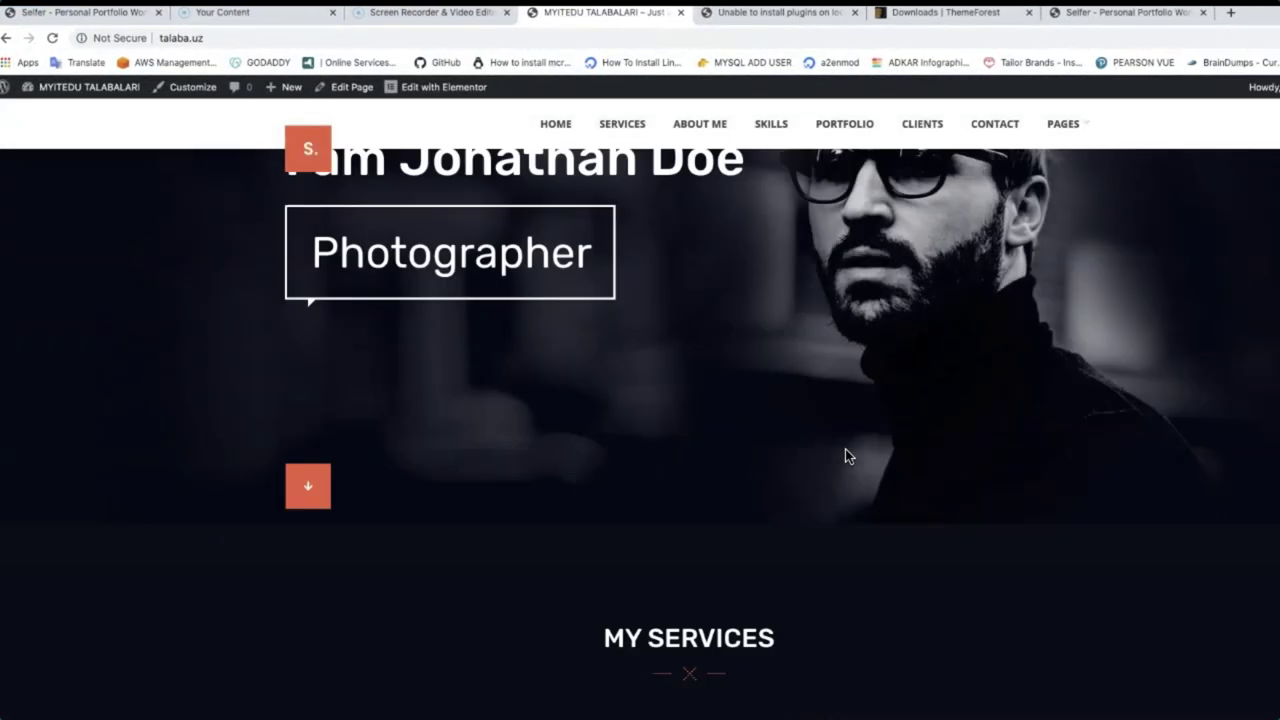
{"action": "scroll", "coordinate": [845, 456], "scroll_direction": "down", "scroll_amount": 3}
{"action": "scroll", "coordinate": [845, 456], "scroll_direction": "down", "scroll_amount": 5}
{"action": "scroll", "coordinate": [845, 456], "scroll_direction": "down", "scroll_amount": 5}
{"action": "scroll", "coordinate": [845, 456], "scroll_direction": "down", "scroll_amount": 5}
{"action": "scroll", "coordinate": [845, 456], "scroll_direction": "up", "scroll_amount": 10}
{"action": "scroll", "coordinate": [810, 430], "scroll_direction": "up", "scroll_amount": 10}
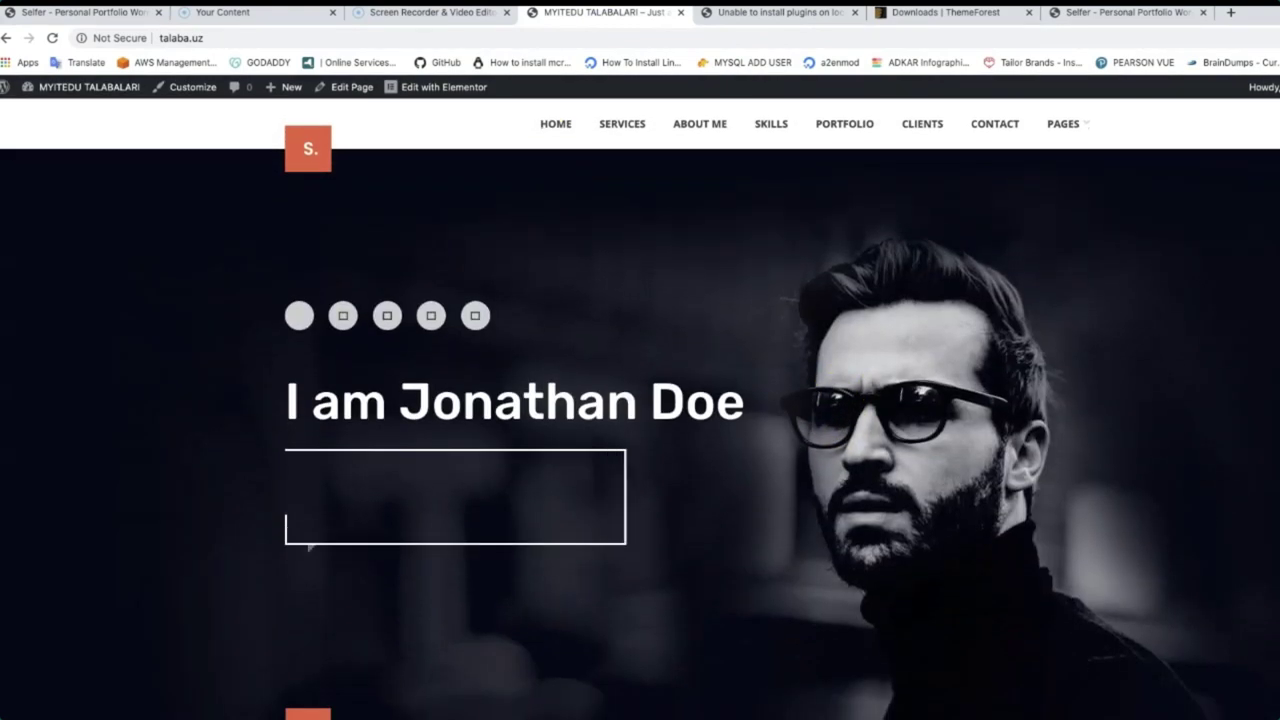
{"action": "left_click", "coordinate": [33, 18]}
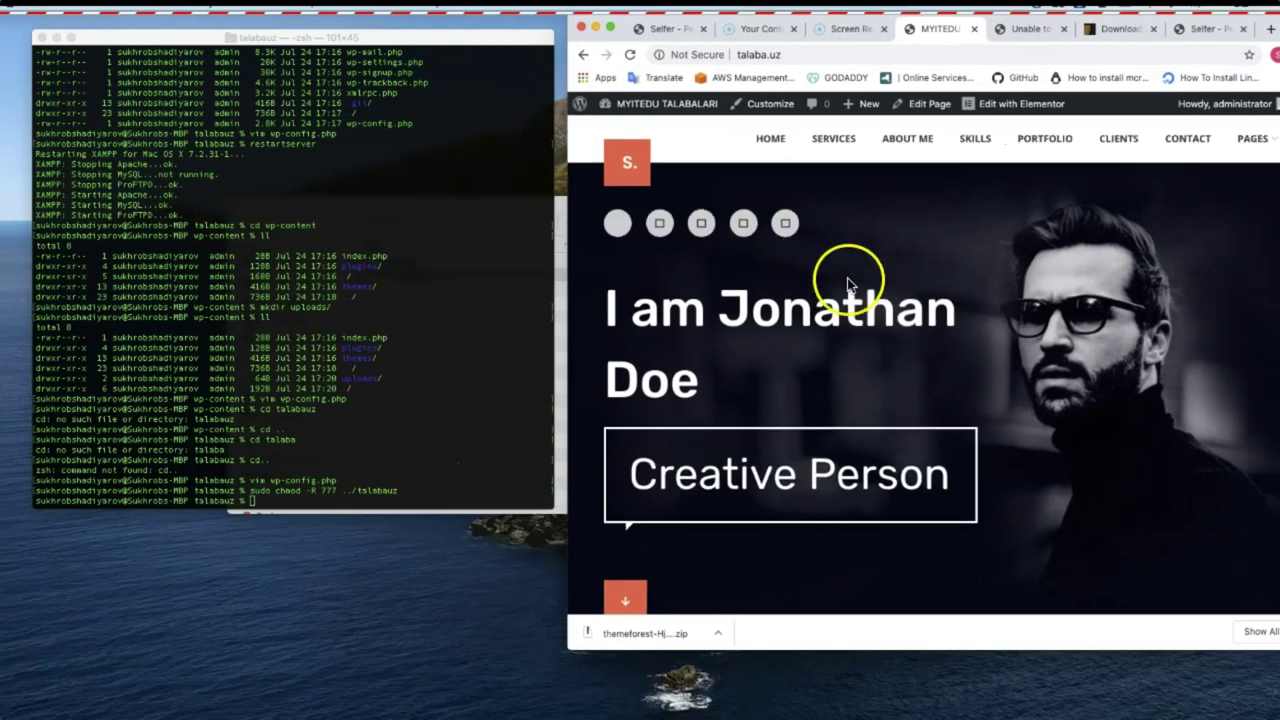
{"action": "scroll", "coordinate": [850, 290], "scroll_direction": "down", "scroll_amount": 4}
{"action": "scroll", "coordinate": [851, 309], "scroll_direction": "down", "scroll_amount": 4}
{"action": "scroll", "coordinate": [829, 206], "scroll_direction": "down", "scroll_amount": 5}
{"action": "scroll", "coordinate": [880, 234], "scroll_direction": "down", "scroll_amount": 1}
{"action": "scroll", "coordinate": [1057, 343], "scroll_direction": "down", "scroll_amount": 1}
{"action": "scroll", "coordinate": [1057, 343], "scroll_direction": "down", "scroll_amount": 5}
{"action": "scroll", "coordinate": [1057, 343], "scroll_direction": "down", "scroll_amount": 5}
{"action": "scroll", "coordinate": [1057, 343], "scroll_direction": "down", "scroll_amount": 5}
{"action": "scroll", "coordinate": [1057, 343], "scroll_direction": "down", "scroll_amount": 5}
{"action": "scroll", "coordinate": [1057, 343], "scroll_direction": "up", "scroll_amount": 15}
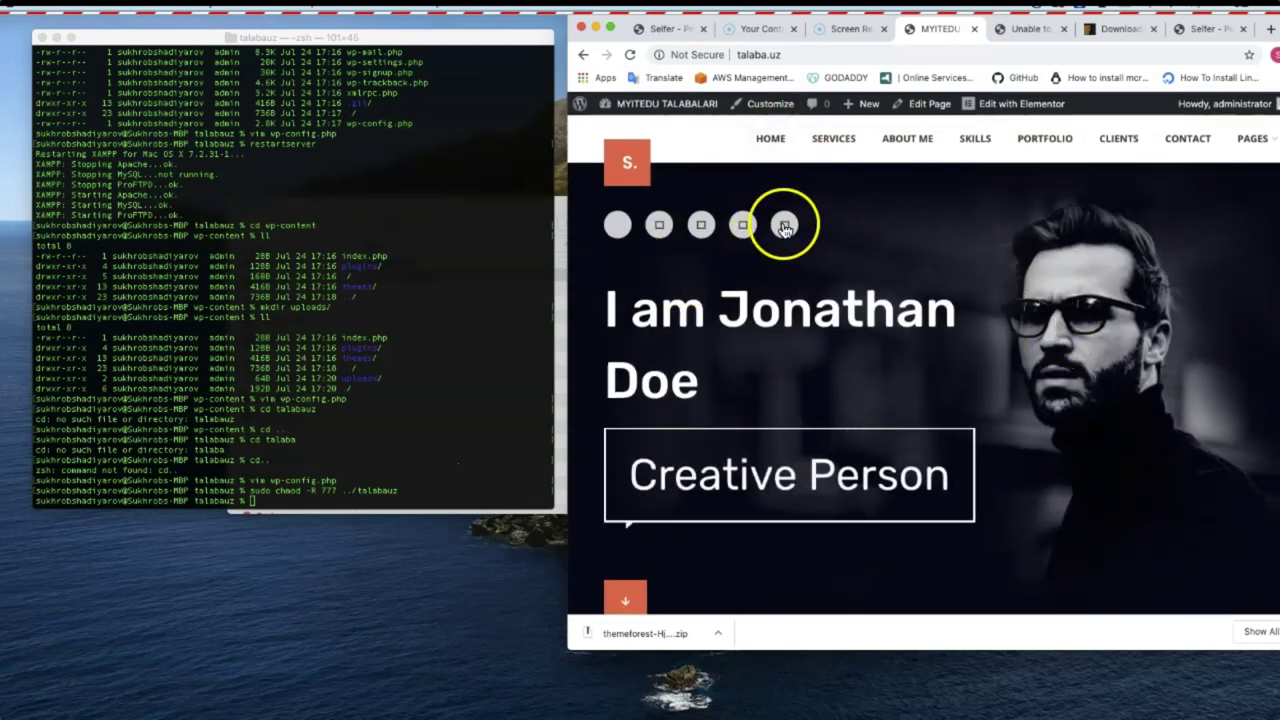
- Browse the demo site's Home and Services sections, then close the Terminal and widen Chrome
{"action": "left_click", "coordinate": [770, 145]}
{"action": "left_click", "coordinate": [830, 145]}
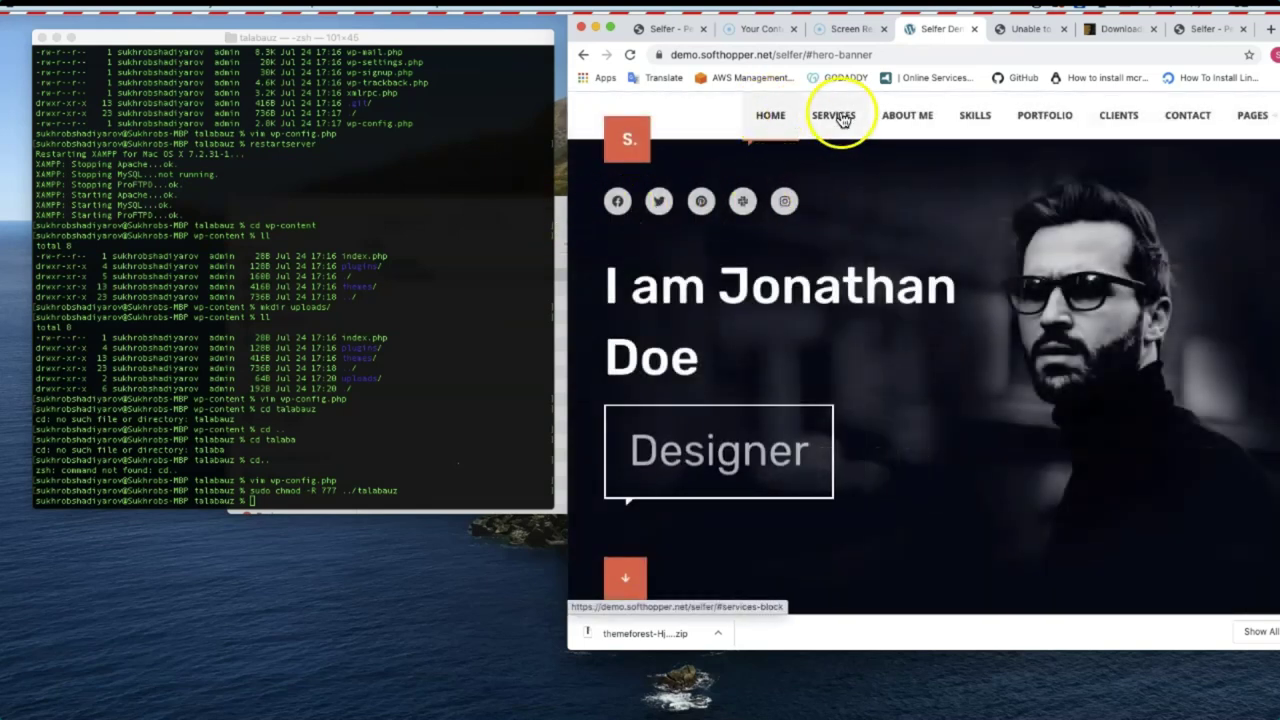
{"action": "scroll", "coordinate": [891, 354], "scroll_direction": "down", "scroll_amount": 5}
{"action": "scroll", "coordinate": [891, 354], "scroll_direction": "down", "scroll_amount": 5}
{"action": "scroll", "coordinate": [891, 354], "scroll_direction": "down", "scroll_amount": 5}
{"action": "scroll", "coordinate": [893, 357], "scroll_direction": "down", "scroll_amount": 5}
{"action": "scroll", "coordinate": [893, 357], "scroll_direction": "down", "scroll_amount": 3}
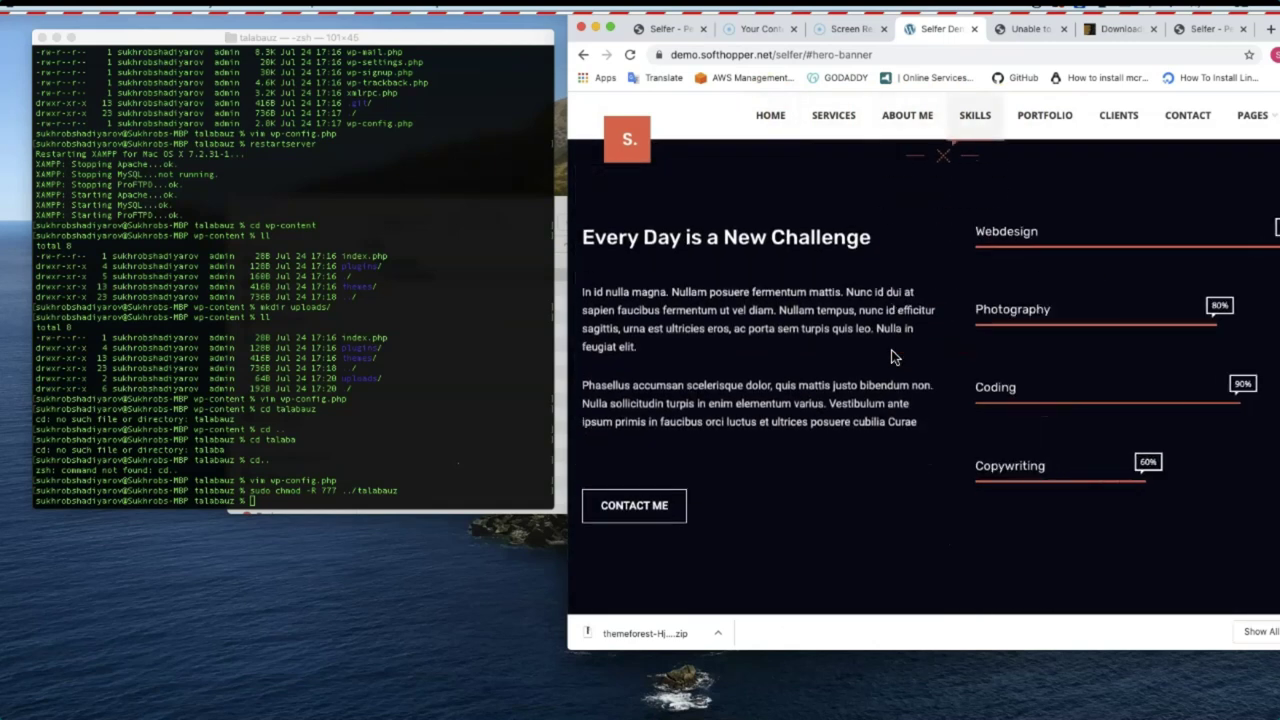
{"action": "scroll", "coordinate": [895, 352], "scroll_direction": "up", "scroll_amount": 4}
{"action": "scroll", "coordinate": [893, 354], "scroll_direction": "up", "scroll_amount": 15}
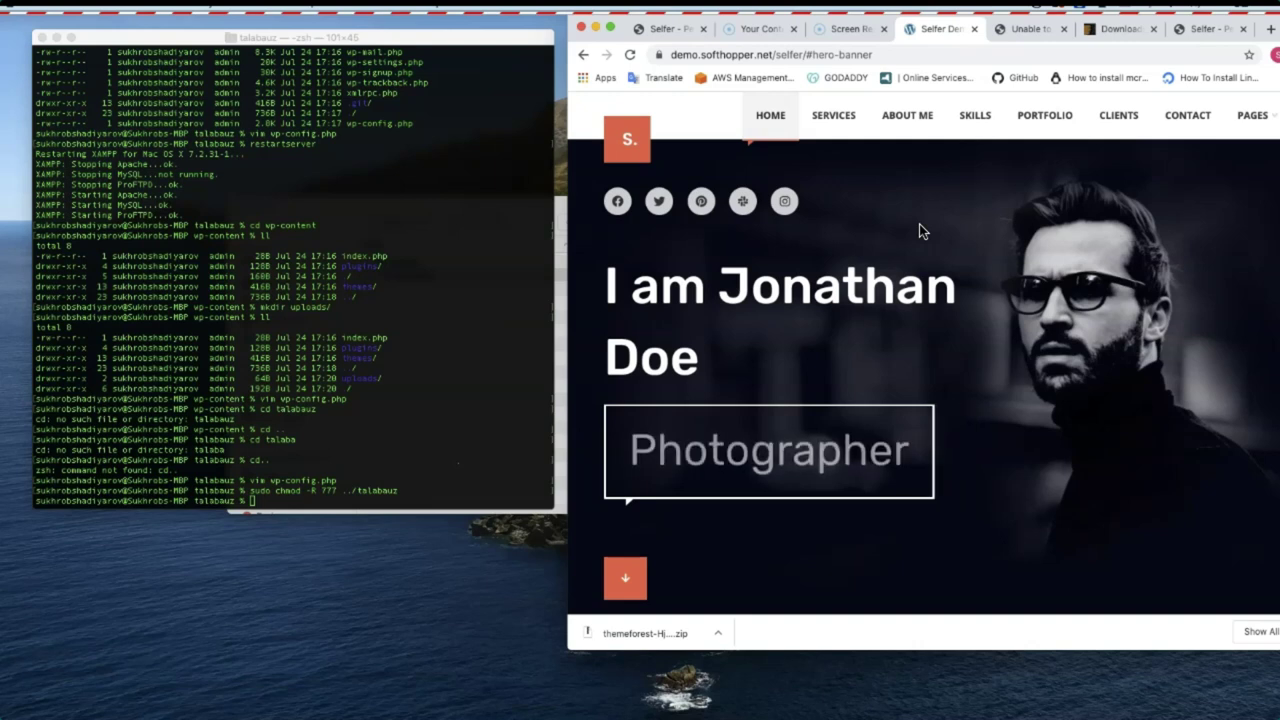
{"action": "left_click", "coordinate": [55, 37]}
{"action": "left_click_drag", "start_coordinate": [566, 126], "coordinate": [30, 149]}
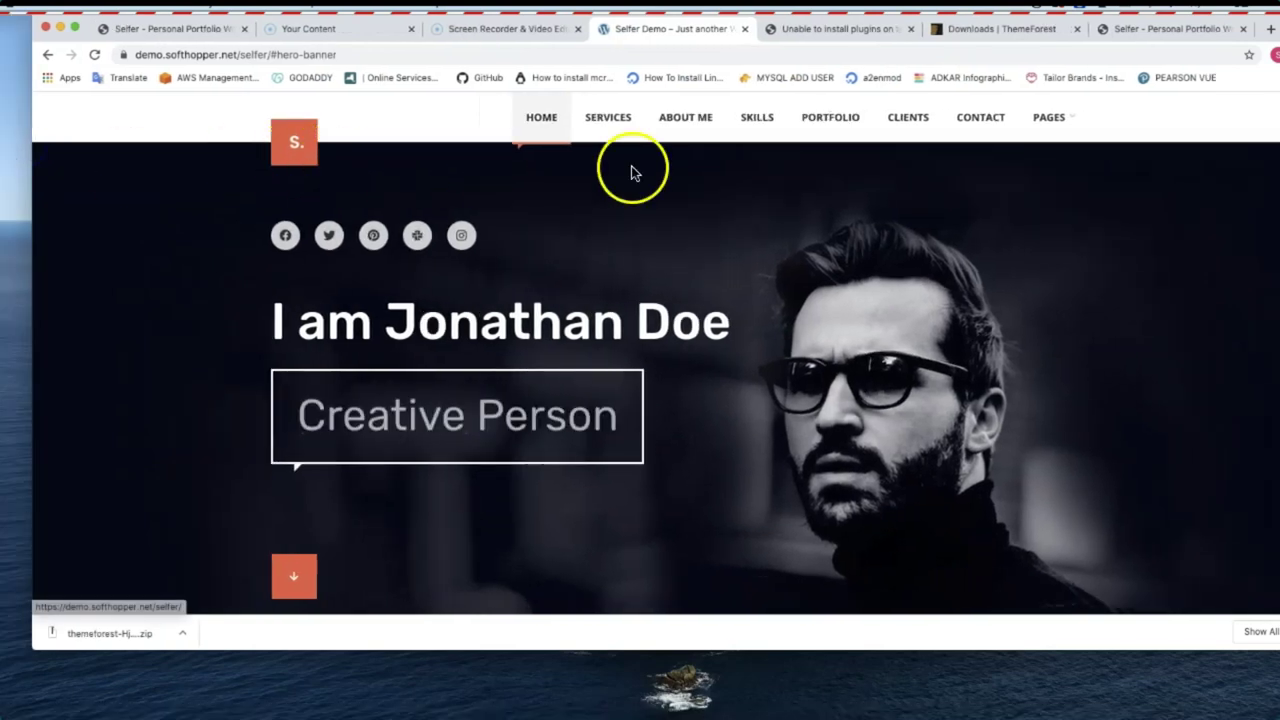
- Cycle through the open Chrome tabs and select the ThemeForest Downloads tab's web address
{"action": "left_click", "coordinate": [493, 30]}
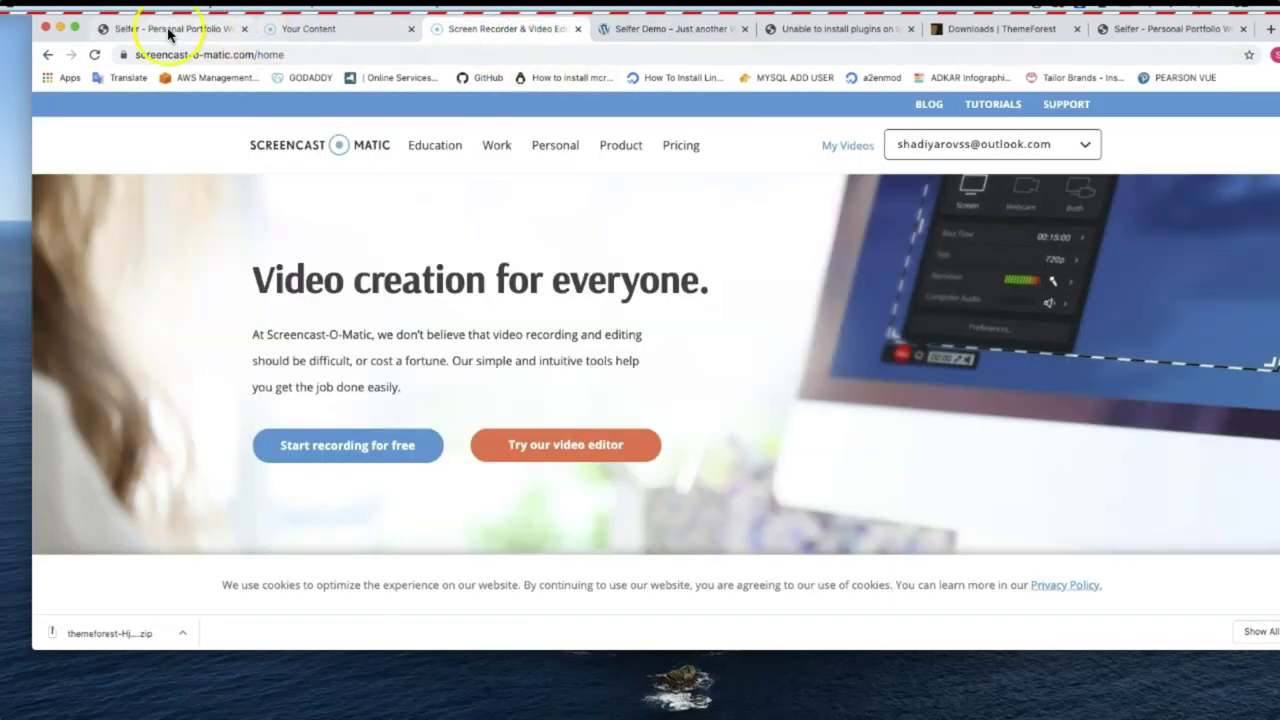
{"action": "left_click", "coordinate": [168, 30]}
{"action": "scroll", "coordinate": [245, 125], "scroll_direction": "up", "scroll_amount": 2}
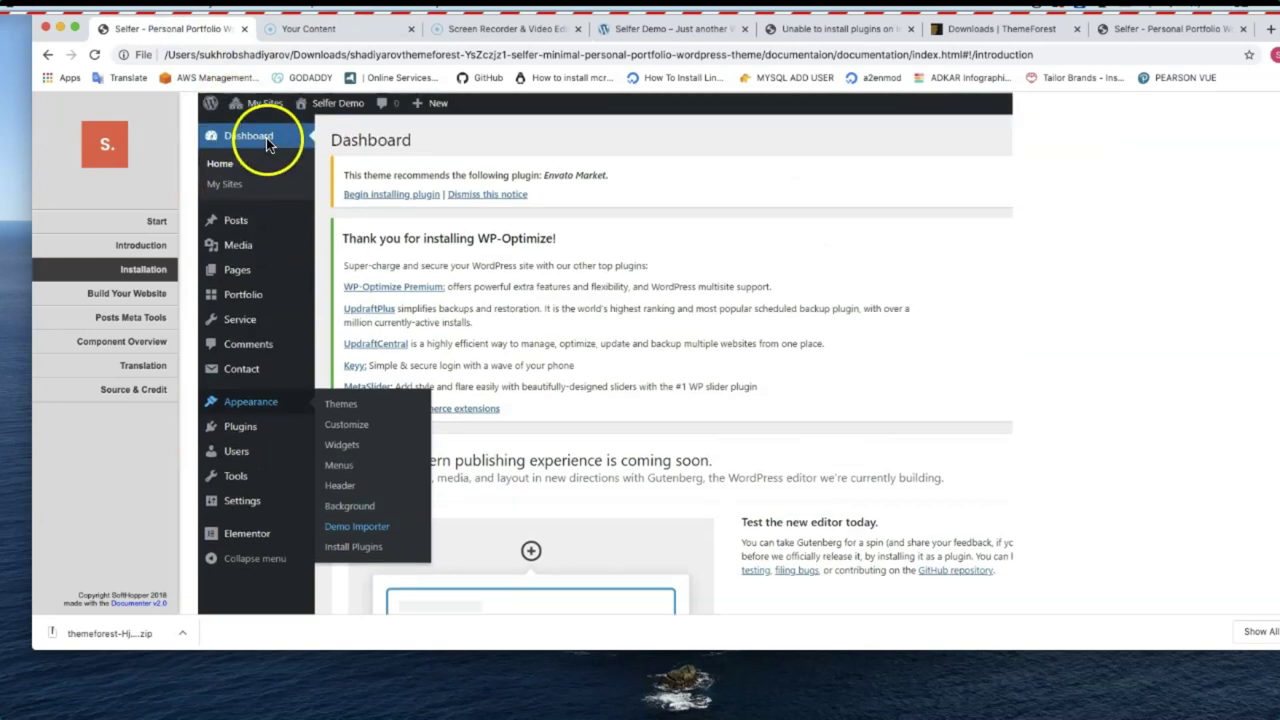
{"action": "left_click", "coordinate": [627, 32]}
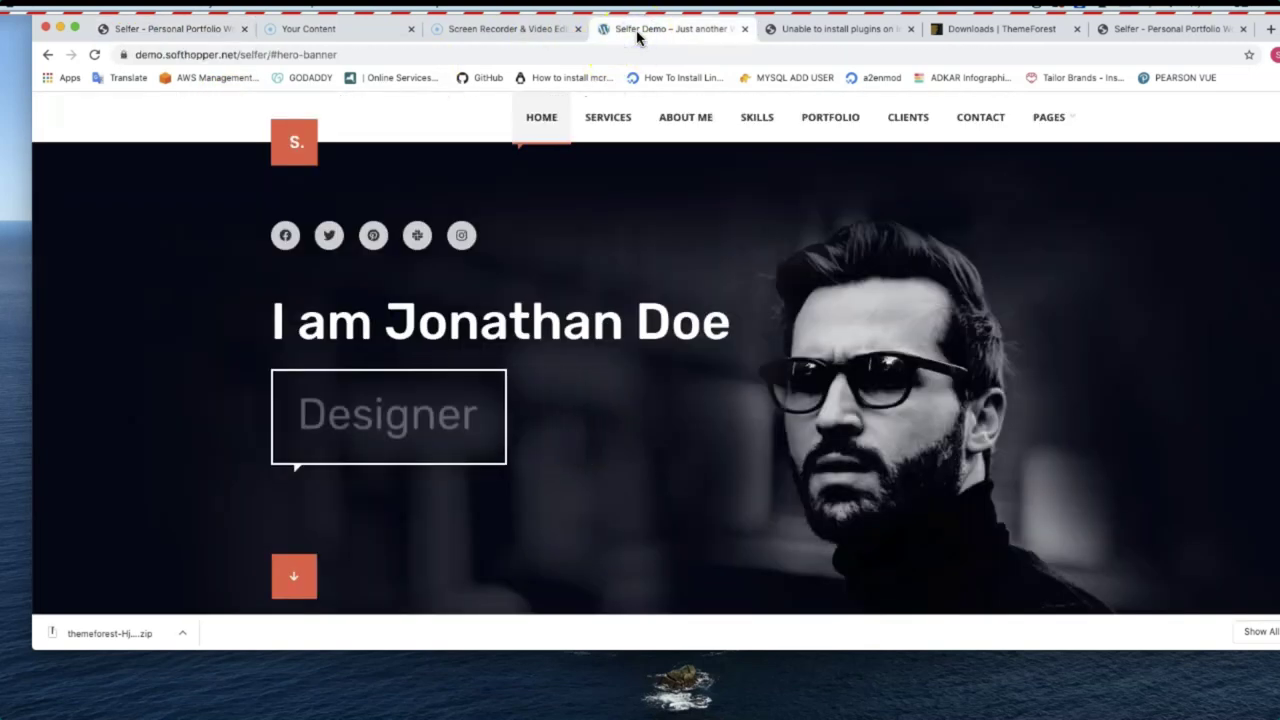
{"action": "left_click", "coordinate": [768, 31]}
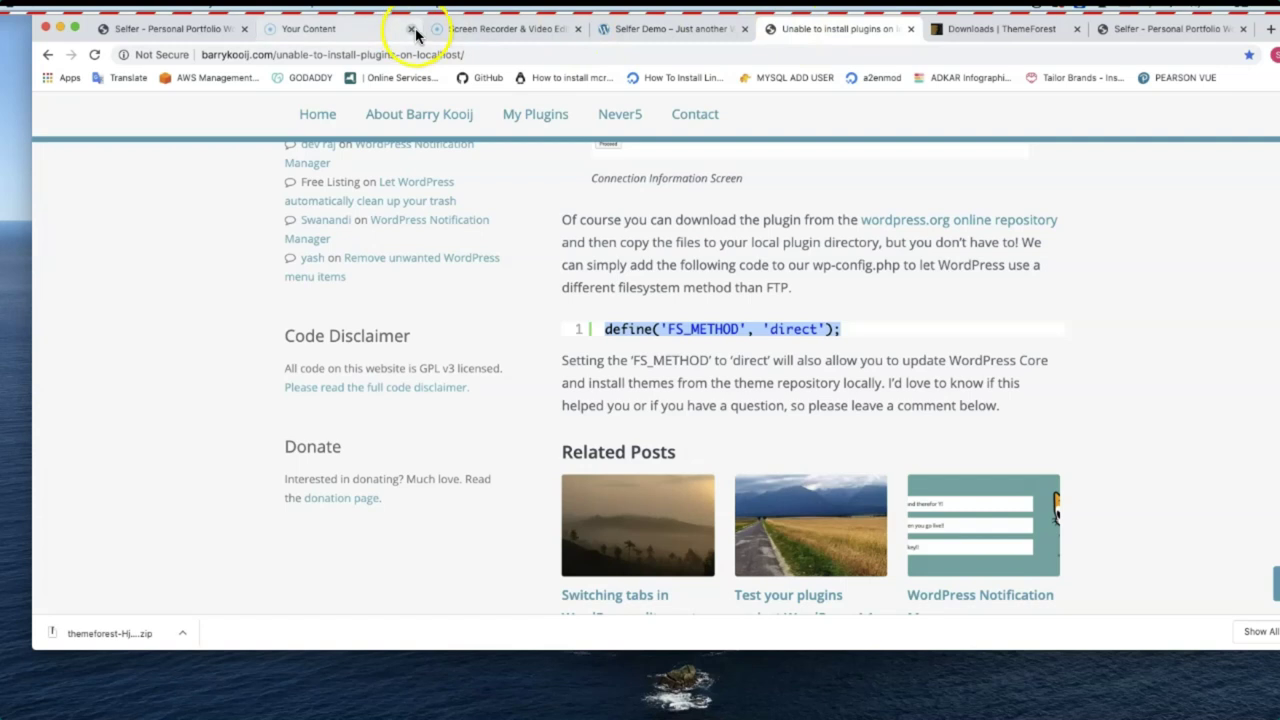
{"action": "left_click", "coordinate": [483, 28]}
{"action": "left_click", "coordinate": [644, 30]}
{"action": "left_click", "coordinate": [975, 33]}
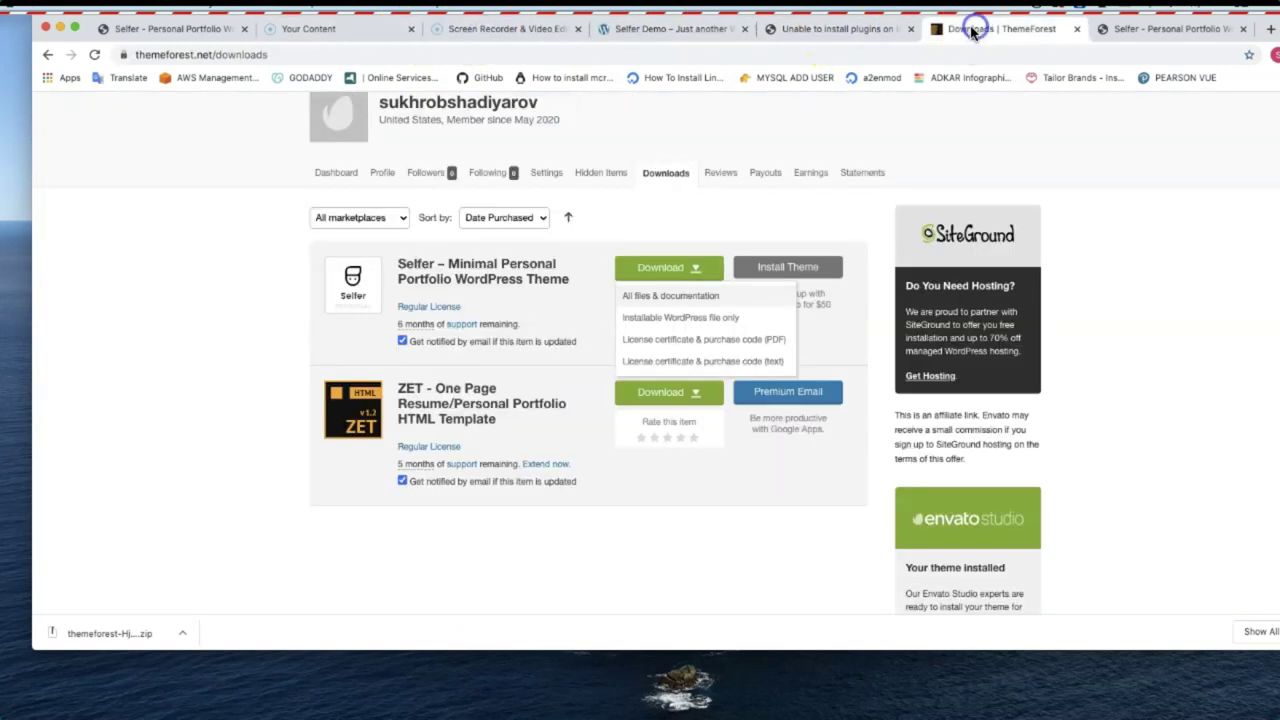
{"action": "left_click", "coordinate": [243, 57]}
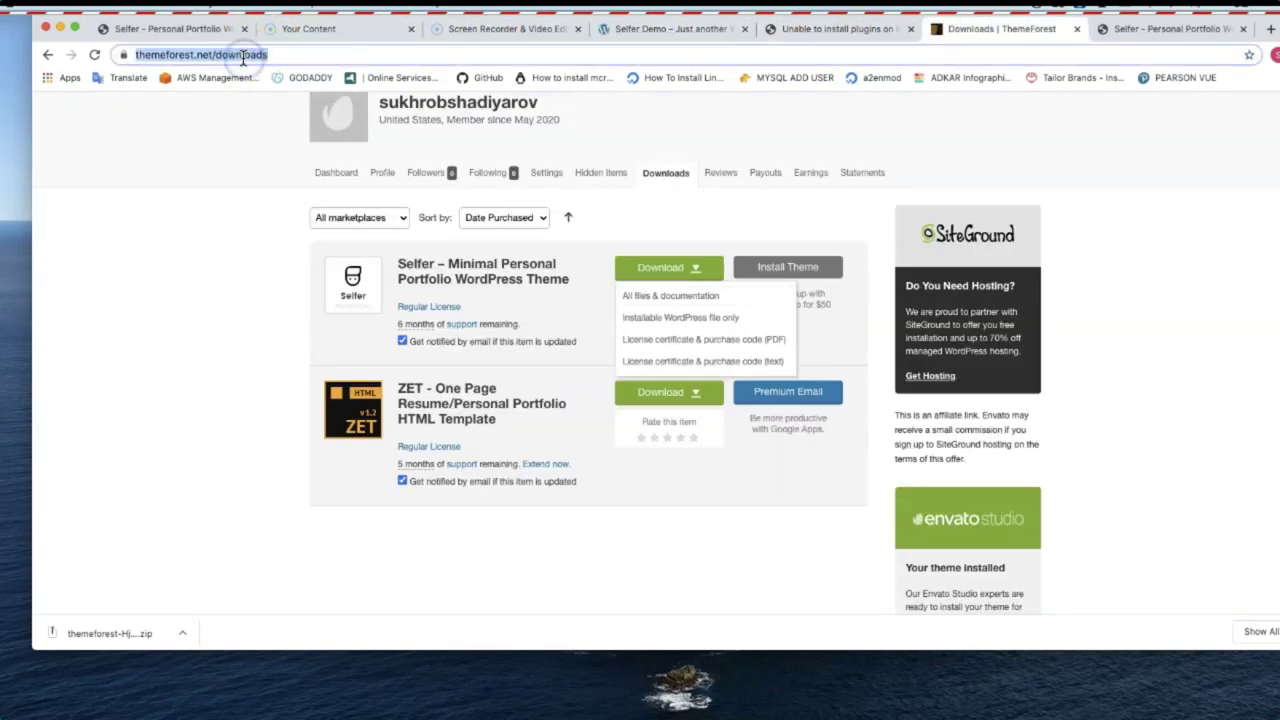
- Enter 'talaba' to load the local site talaba.uz
{"action": "type", "text": "talaba"}
{"action": "key", "text": "Return"}
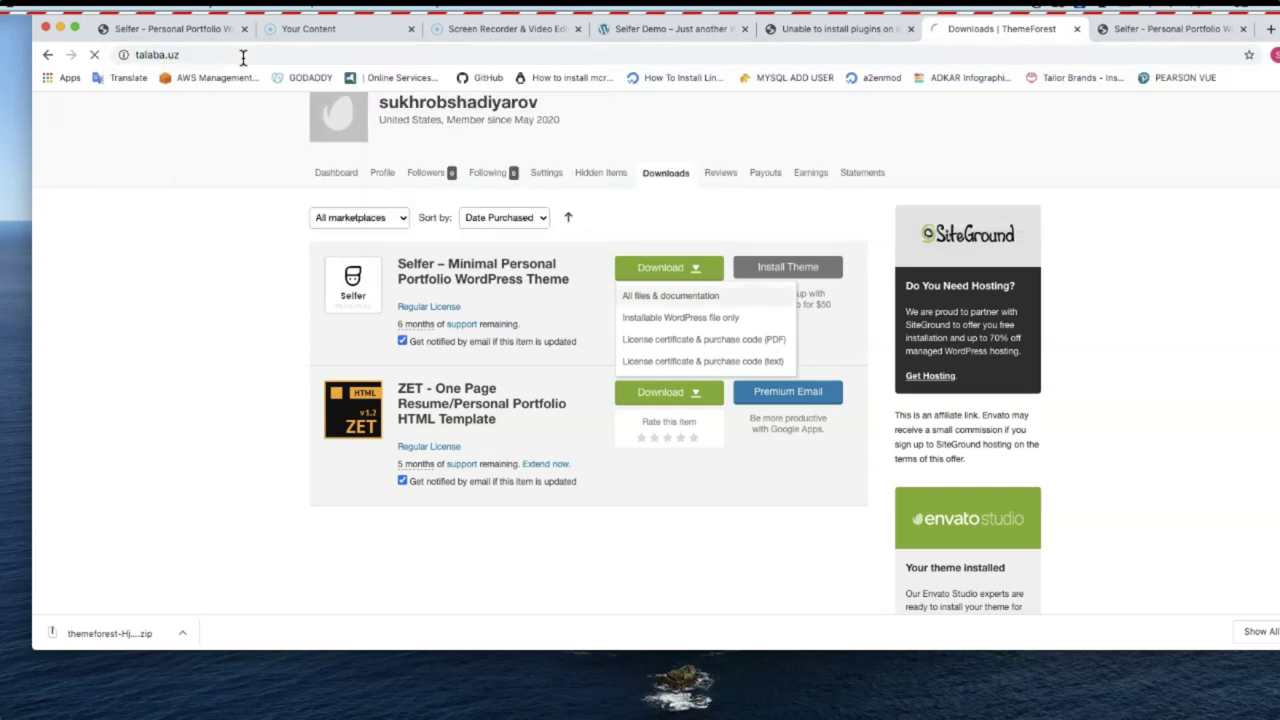
{"action": "left_click", "coordinate": [300, 180]}
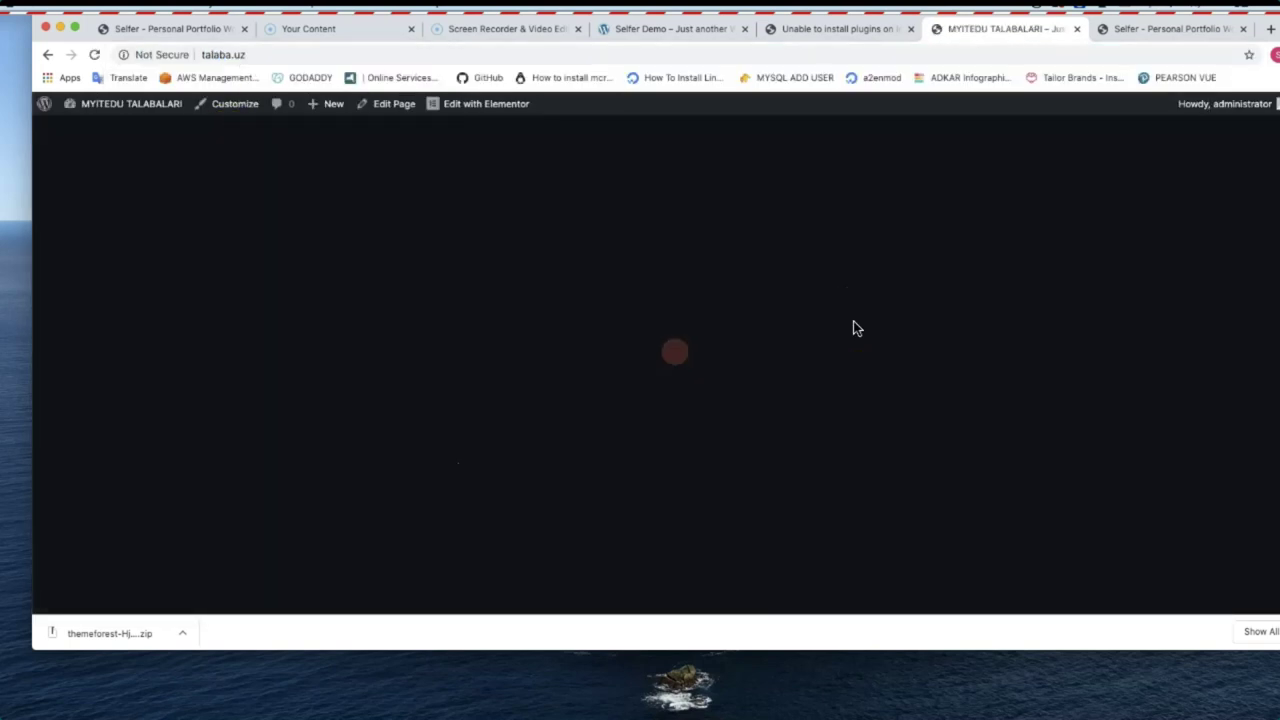
- Scroll through the imported home page, return to the hero, and open it in Elementor
{"action": "scroll", "coordinate": [733, 368], "scroll_direction": "down", "scroll_amount": 3}
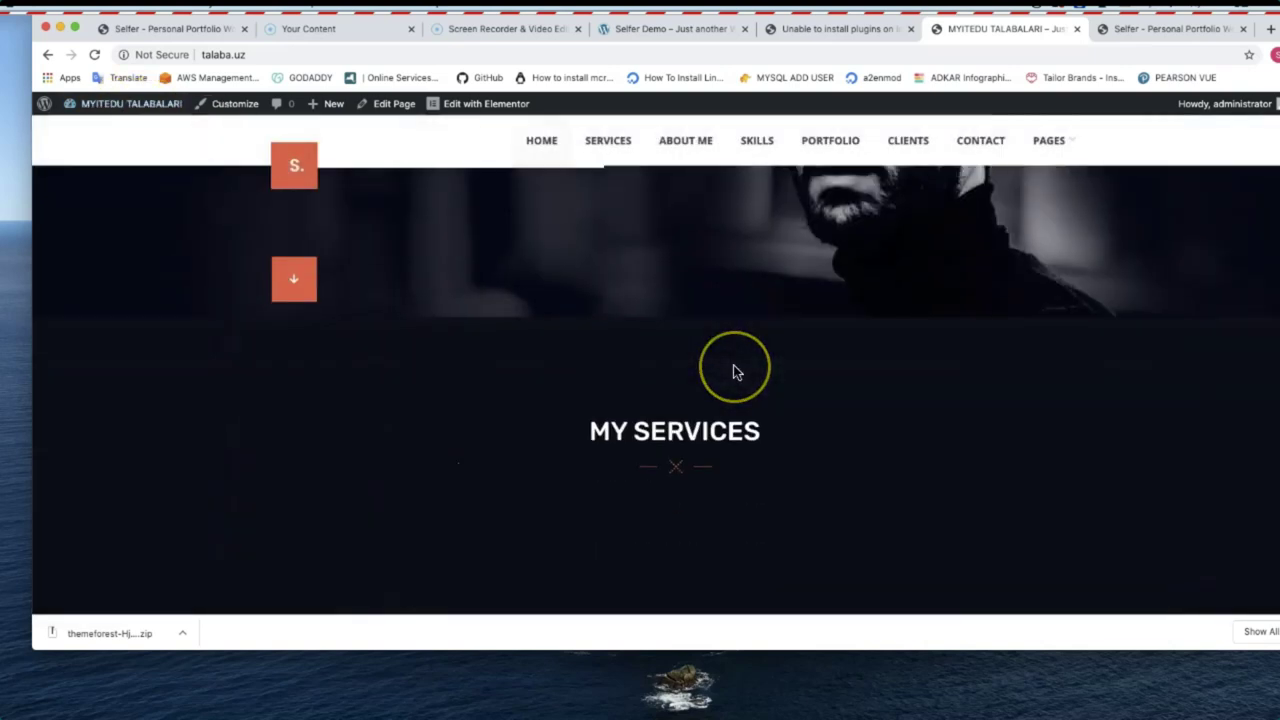
{"action": "scroll", "coordinate": [733, 372], "scroll_direction": "down", "scroll_amount": 15}
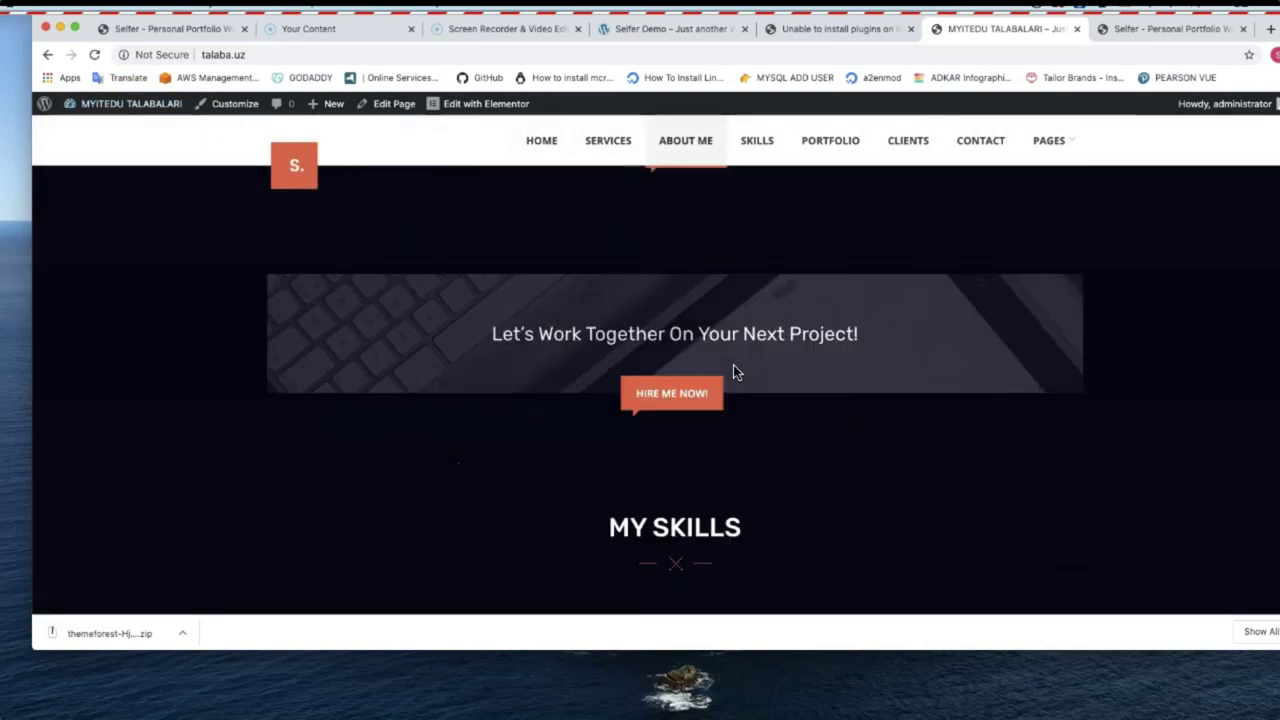
{"action": "scroll", "coordinate": [733, 365], "scroll_direction": "down", "scroll_amount": 10}
{"action": "scroll", "coordinate": [735, 366], "scroll_direction": "up", "scroll_amount": 10}
{"action": "left_click", "coordinate": [737, 366]}
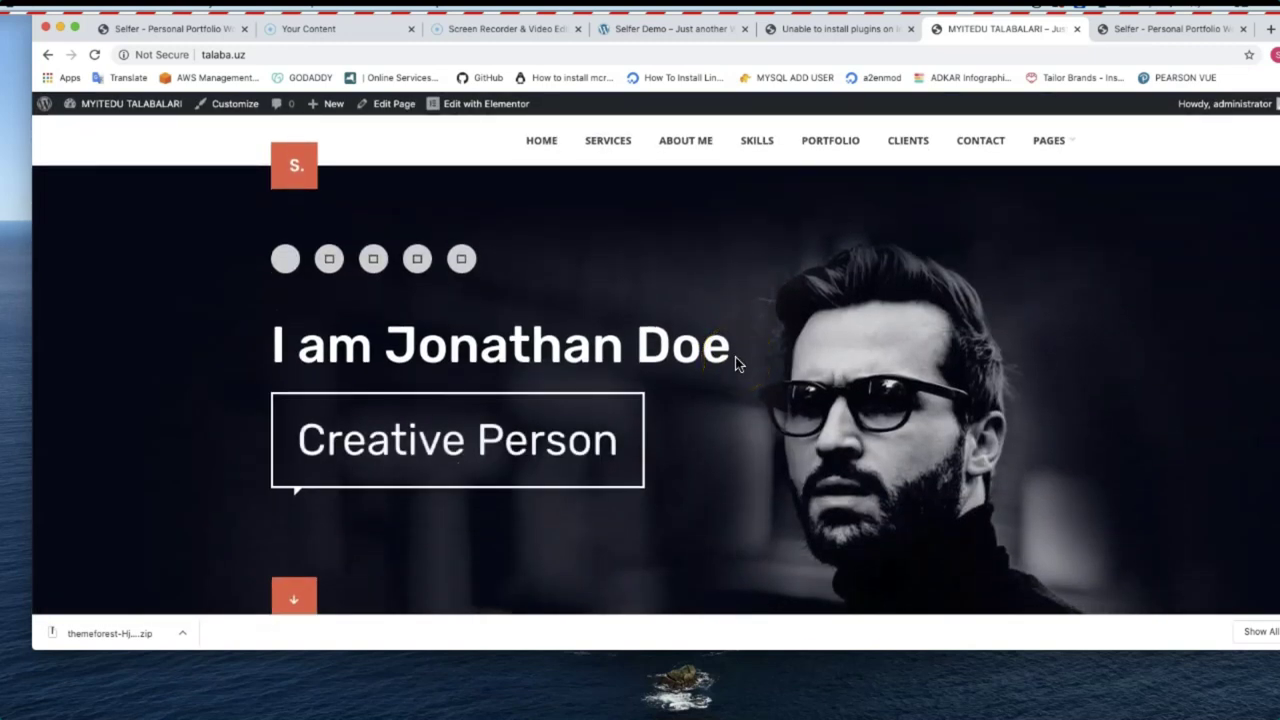
{"action": "left_click", "coordinate": [468, 104]}
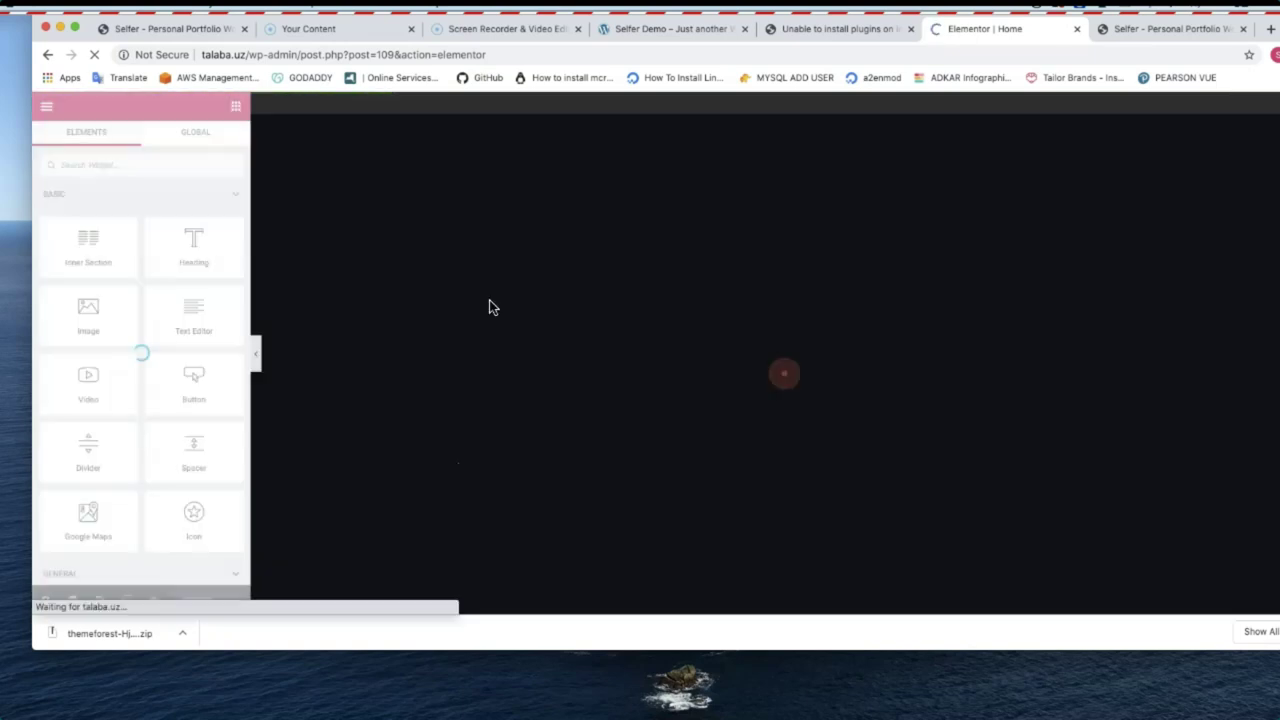
- Replace the demo name in the Home page hero title with the owner's surname and save the page
{"action": "left_click", "coordinate": [473, 306]}
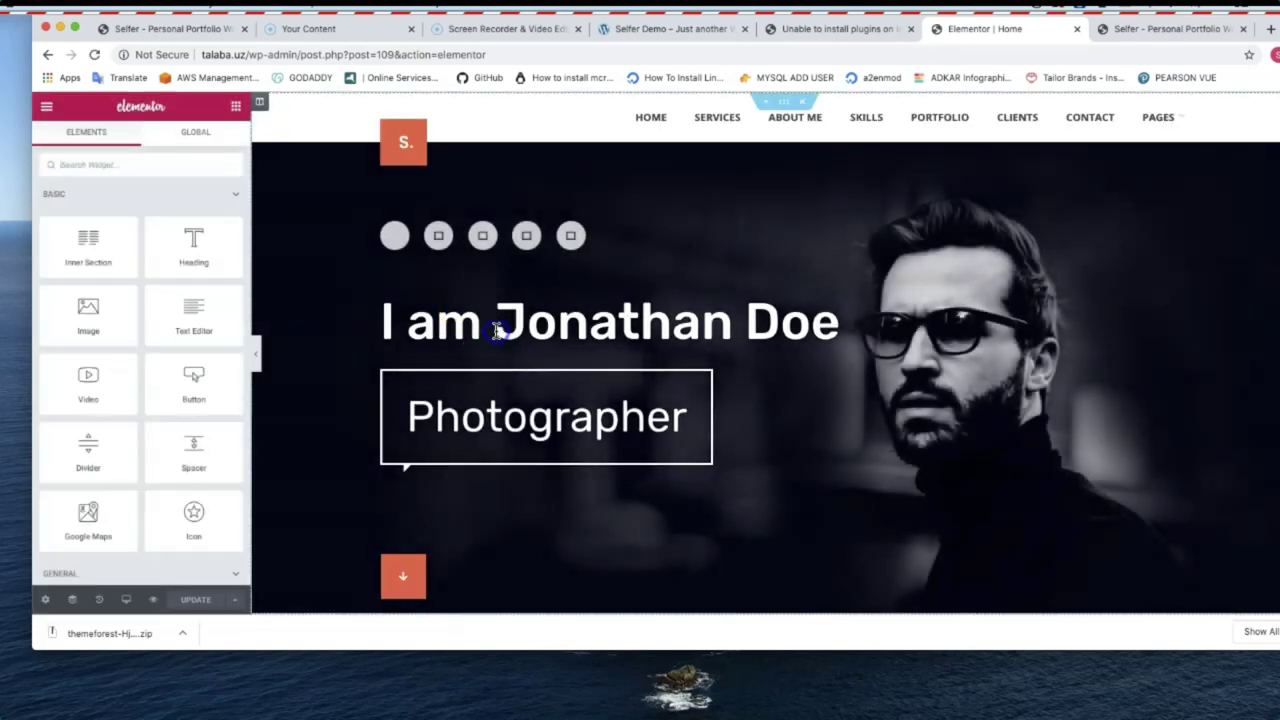
{"action": "left_click", "coordinate": [495, 330]}
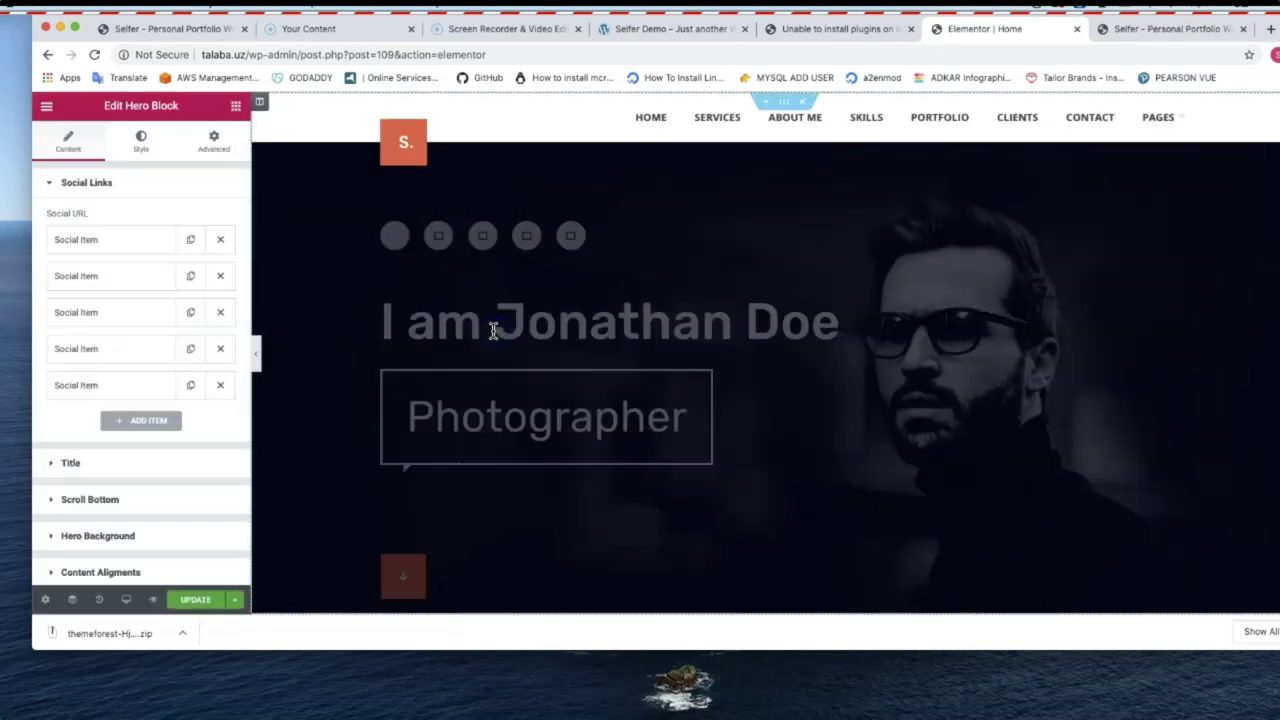
{"action": "left_click", "coordinate": [189, 459]}
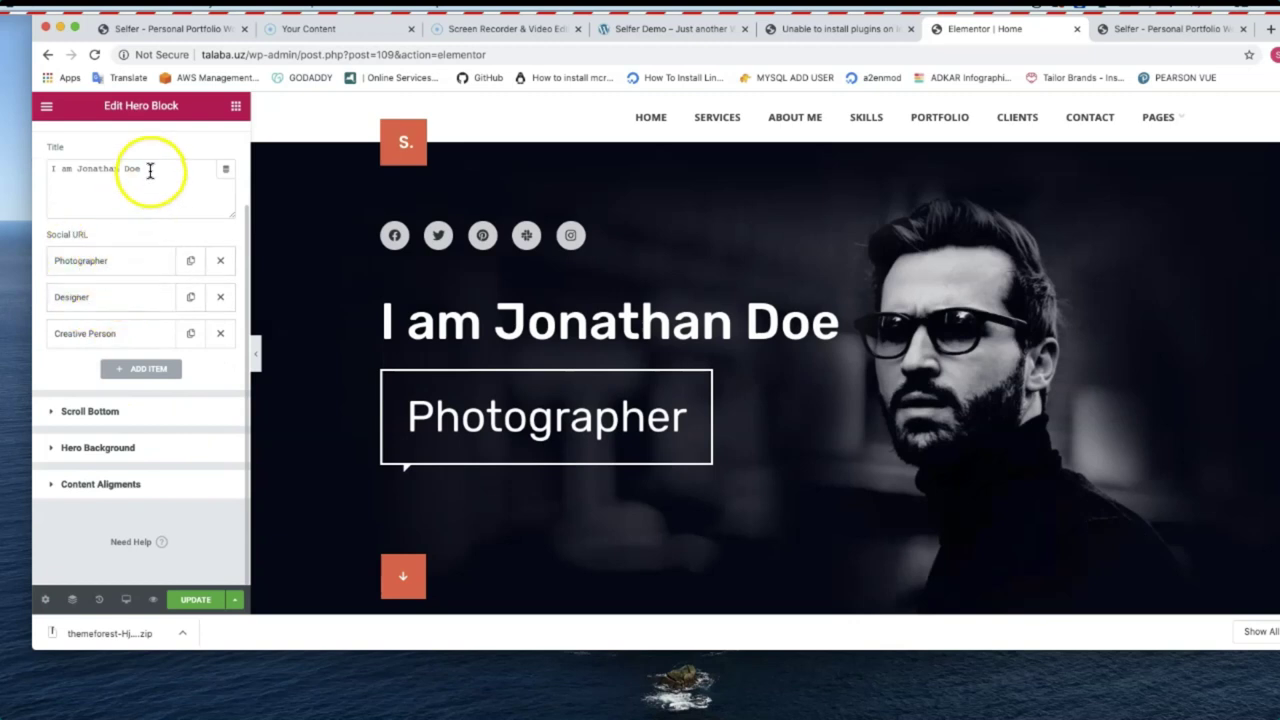
{"action": "left_click_drag", "start_coordinate": [150, 169], "coordinate": [76, 169]}
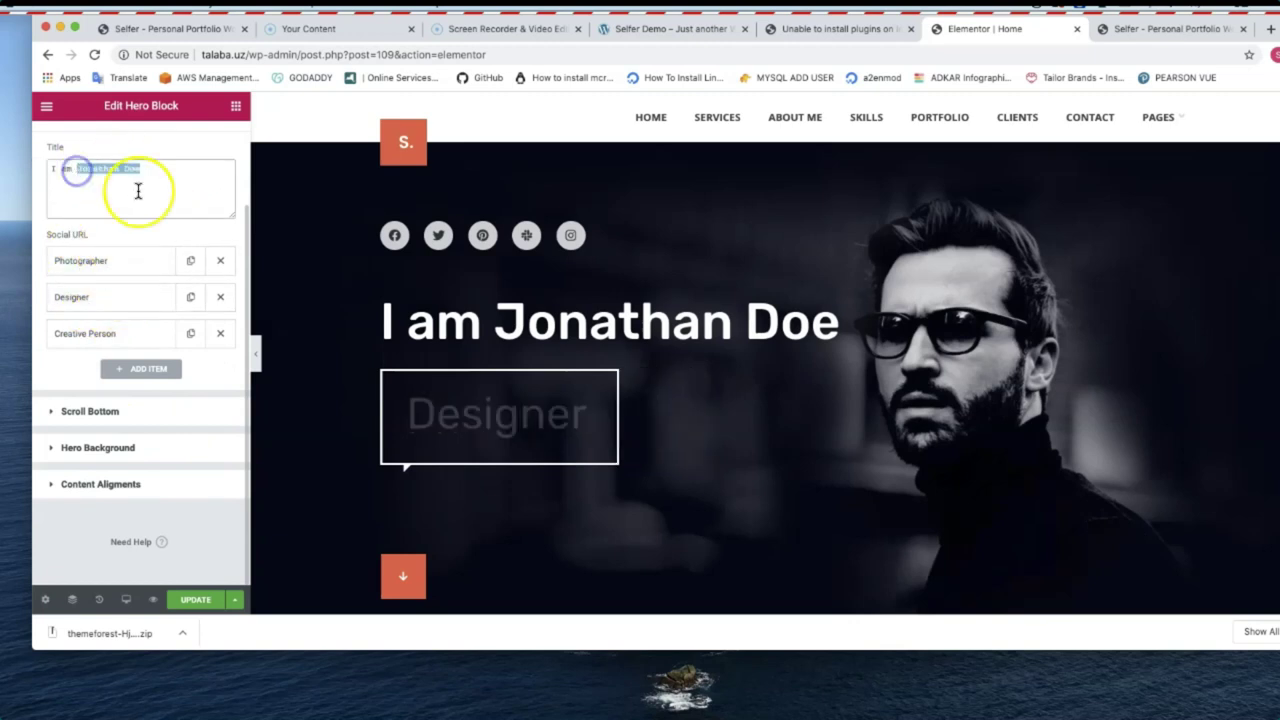
{"action": "type", "text": "Shadiyarov"}
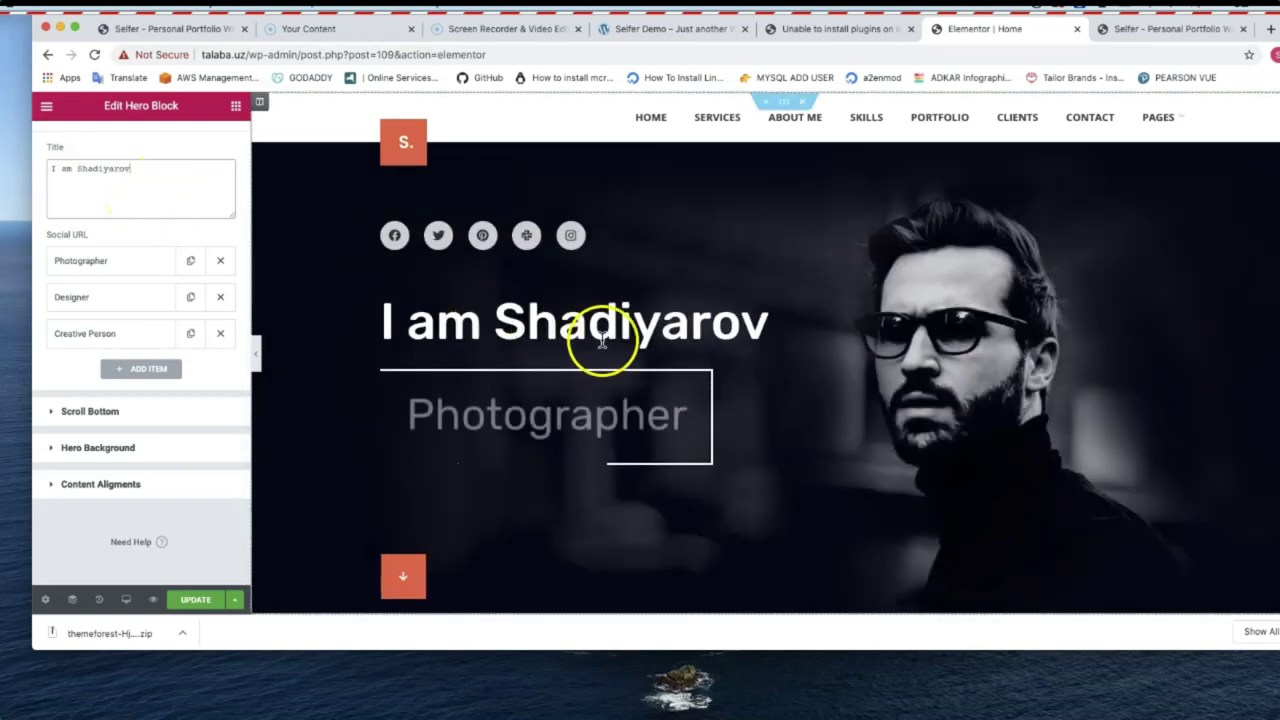
{"action": "left_click", "coordinate": [196, 599]}
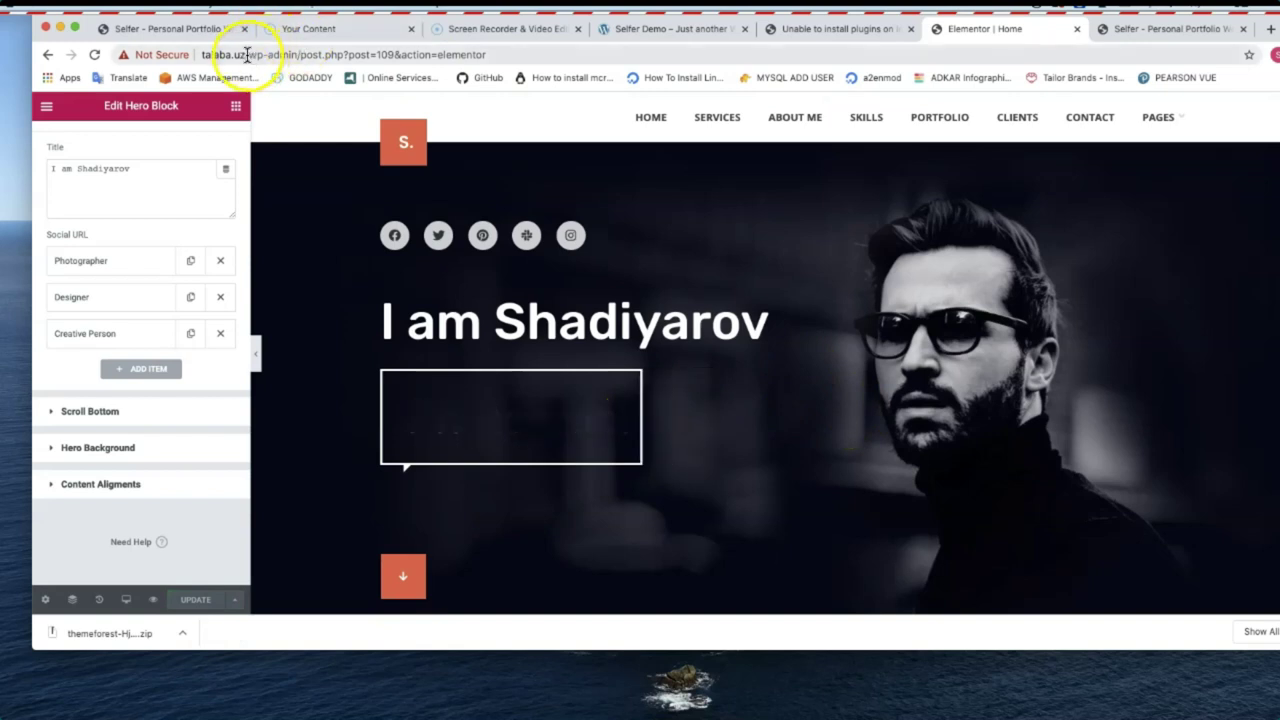
- Trim the editor path from the address to load the talaba.uz front page
{"action": "left_click_drag", "start_coordinate": [247, 55], "coordinate": [591, 61]}
{"action": "key", "text": "BackSpace"}
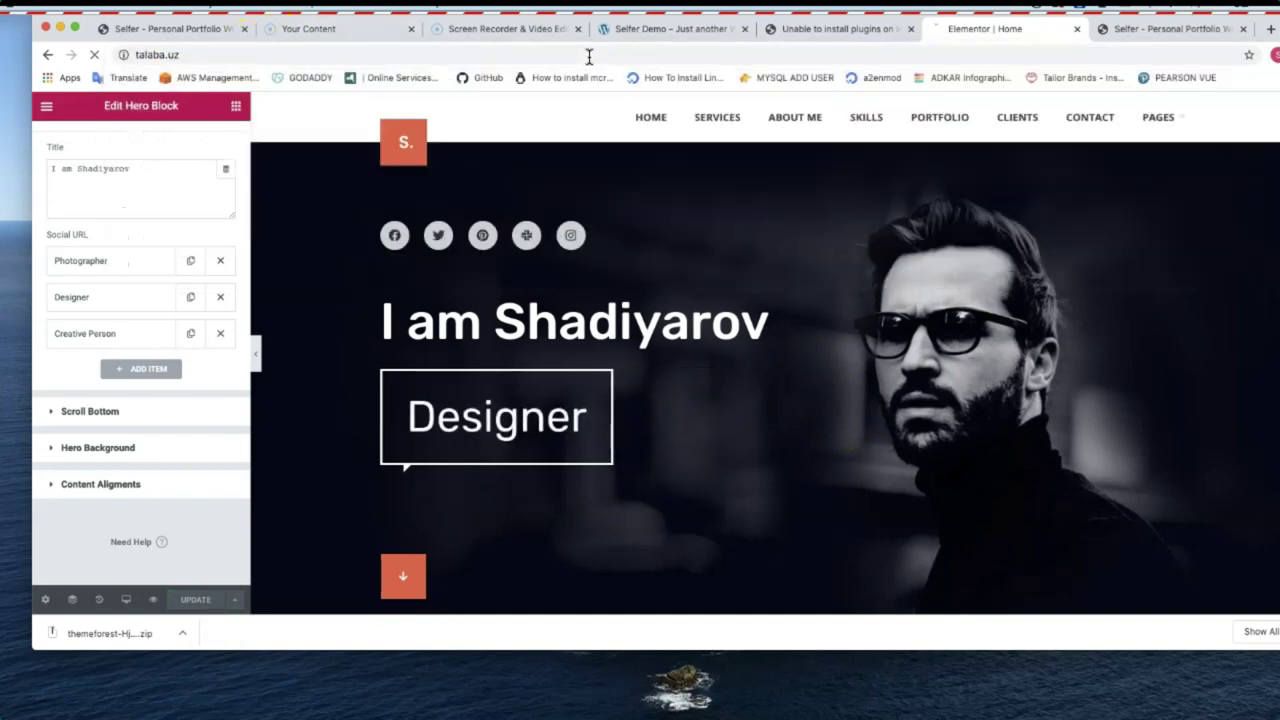
{"action": "key", "text": "Return"}
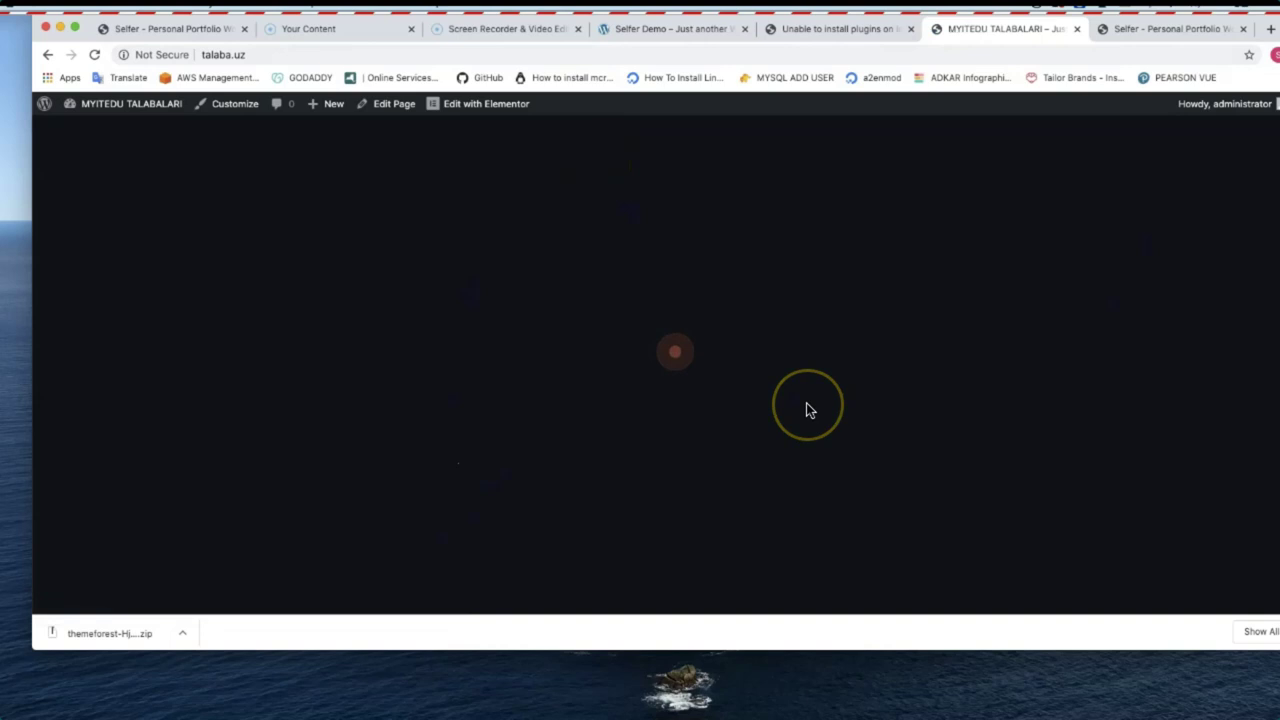
- Check the live talaba.uz hero, which now shows the owner's surname above the rotating job titles
{"action": "left_click_drag", "start_coordinate": [590, 414], "coordinate": [715, 425]}
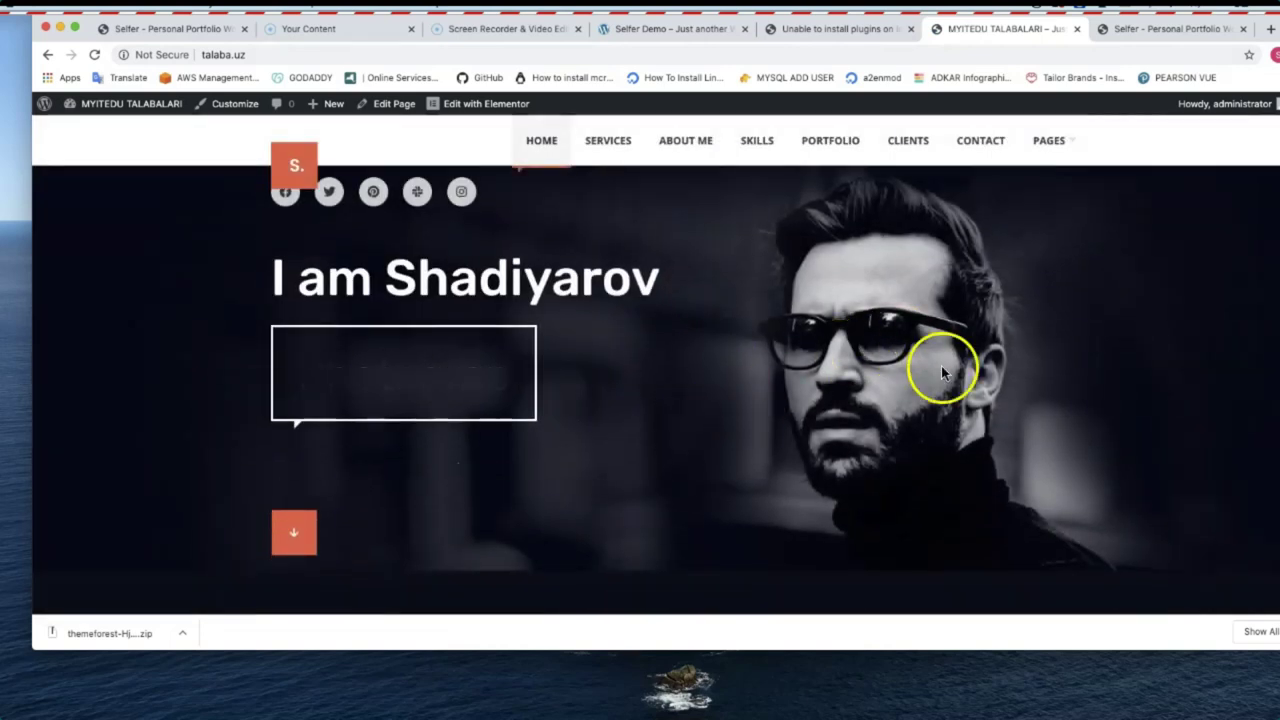
{"action": "scroll", "coordinate": [621, 408], "scroll_direction": "down", "scroll_amount": 5}
{"action": "scroll", "coordinate": [620, 408], "scroll_direction": "up", "scroll_amount": 10}
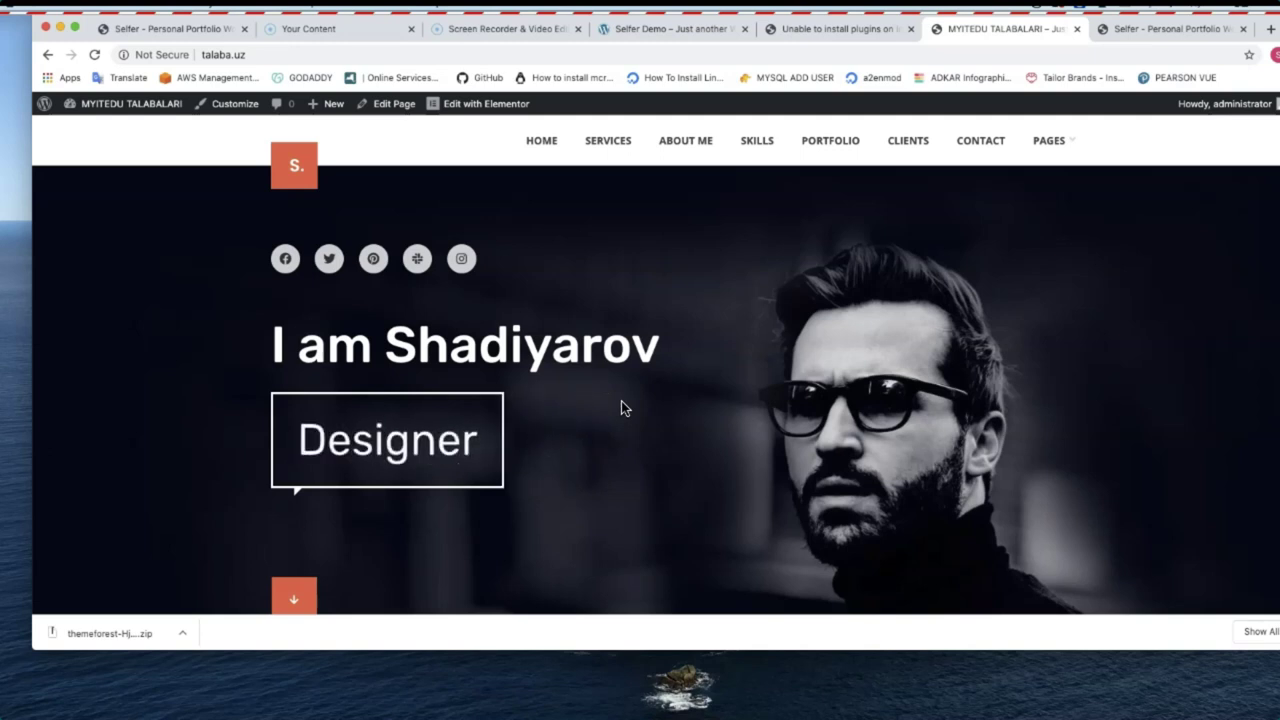
{"action": "left_click", "coordinate": [38, 692]}
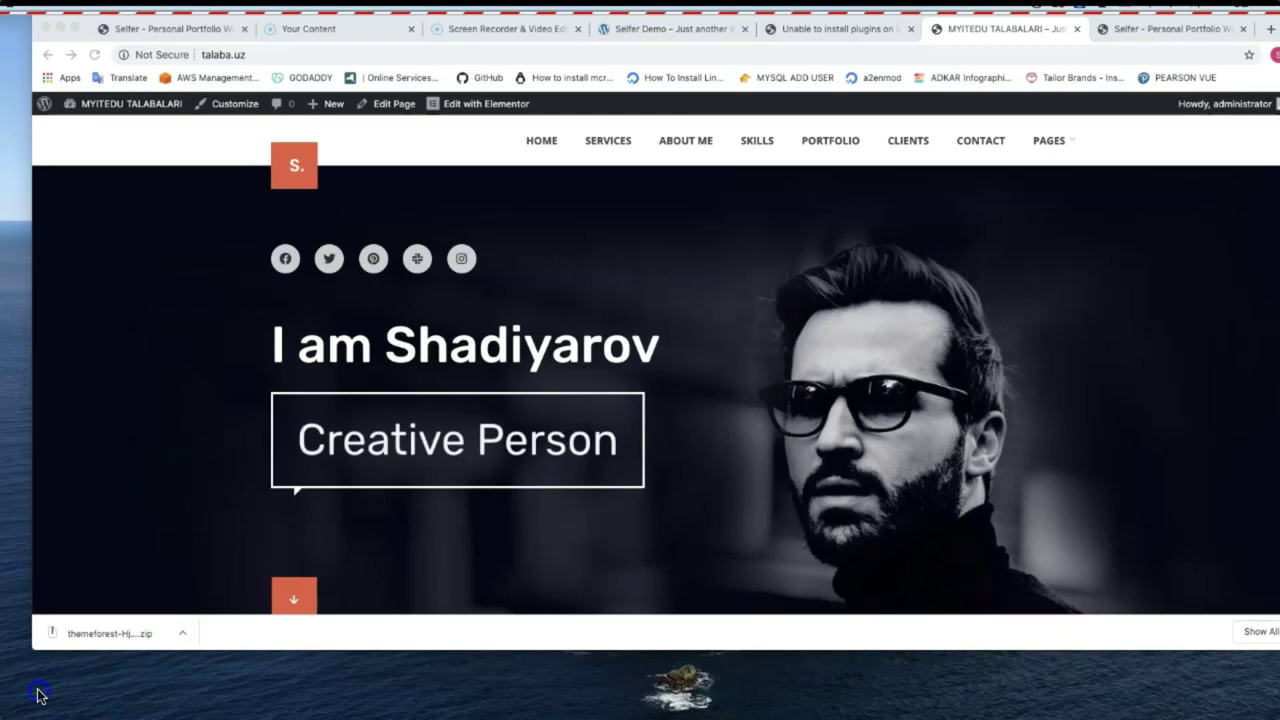